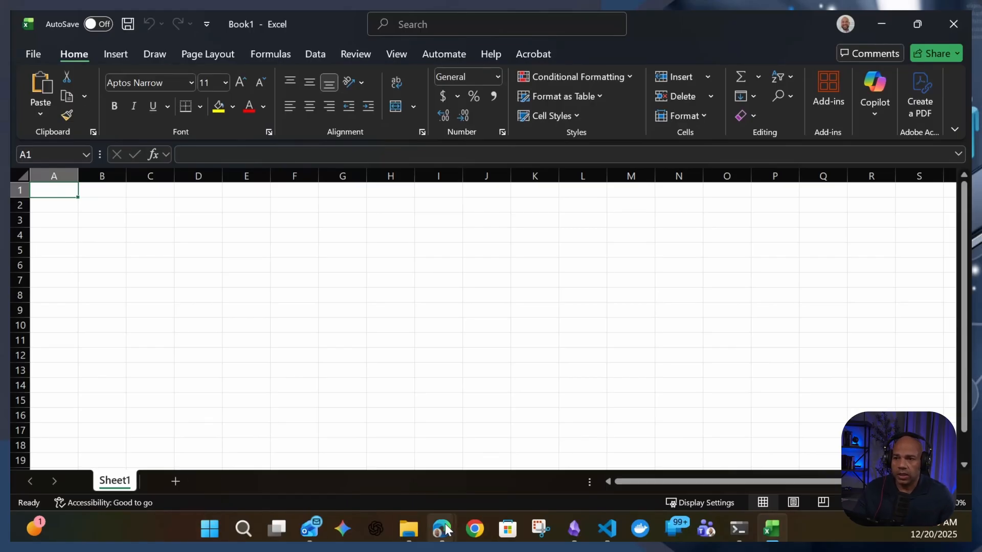
# Switch to Edge to view the E001-exploring-power-query-ui folder in the ethion_academy_labs repository, and return to the blank Excel workbook.
pyautogui.moveTo(445, 527)
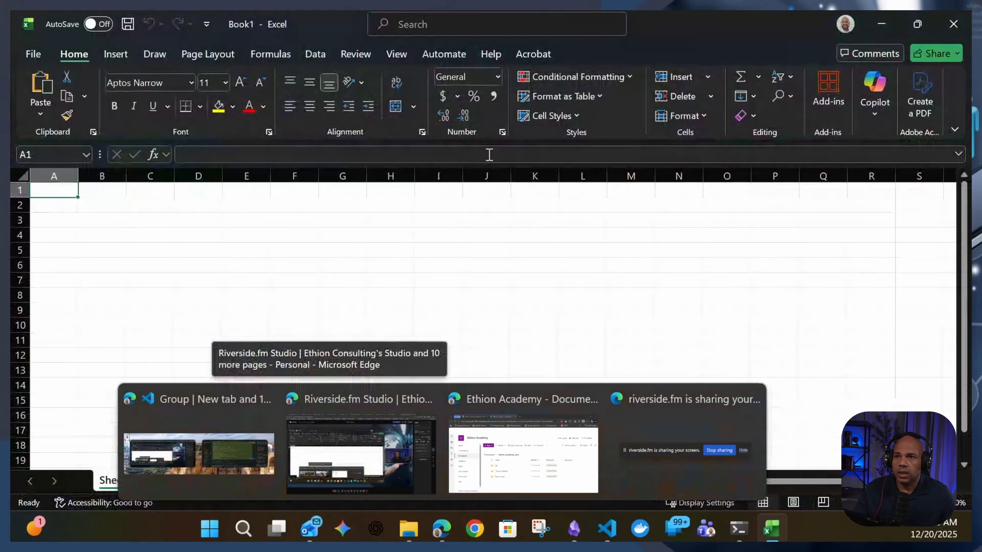
pyautogui.click(330, 454)
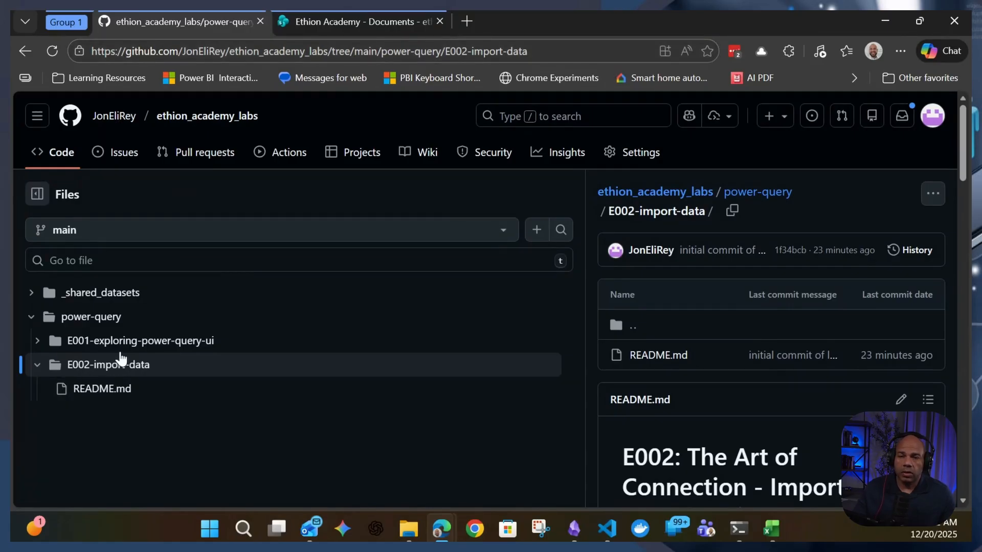
pyautogui.click(46, 342)
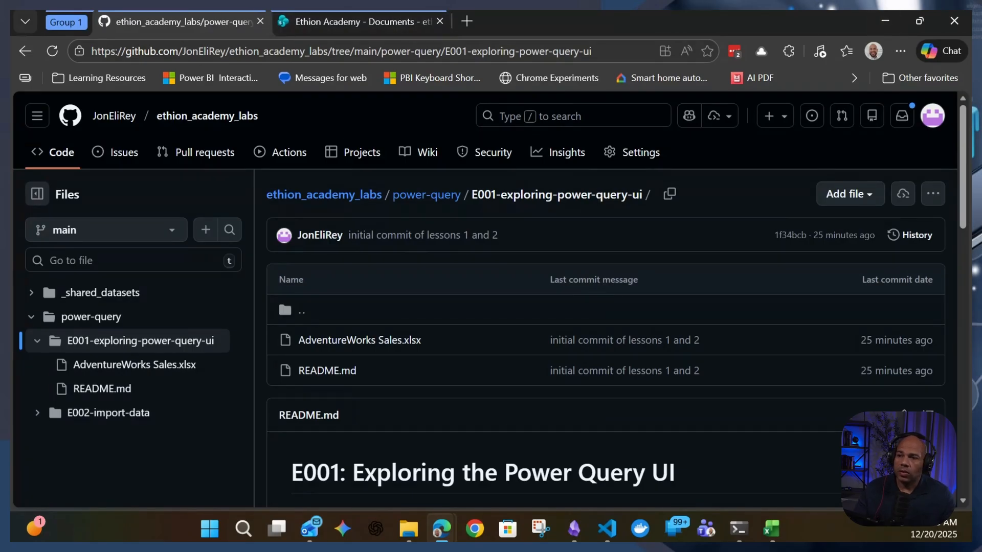
pyautogui.click(772, 529)
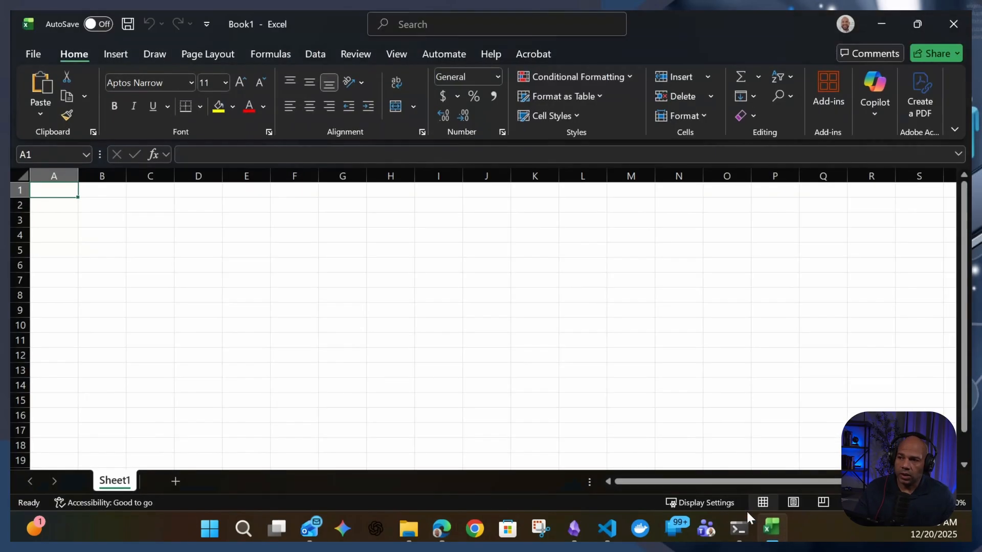
pyautogui.click(604, 377)
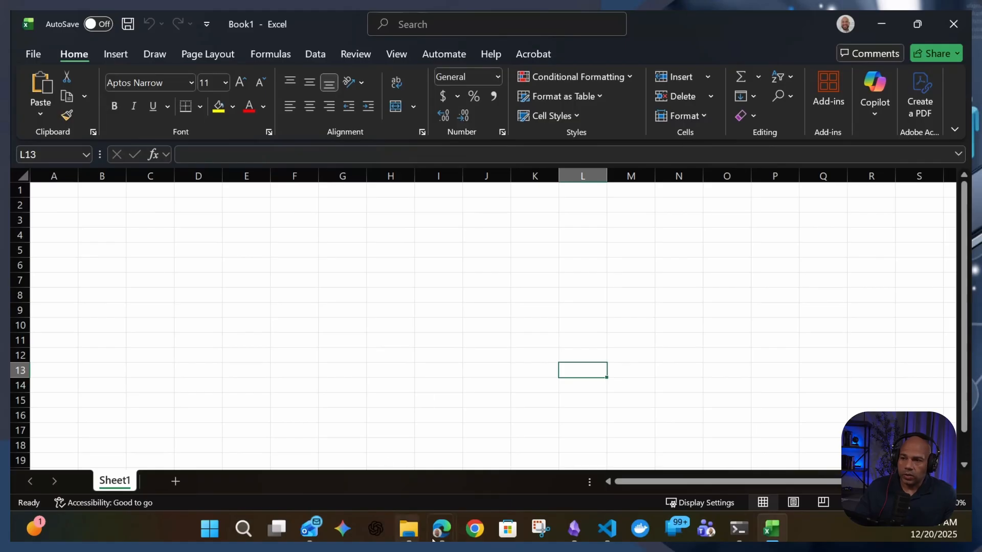
# Switch back to the GitHub repository in Edge and open README.md from the E002-import-data folder.
pyautogui.moveTo(441, 529)
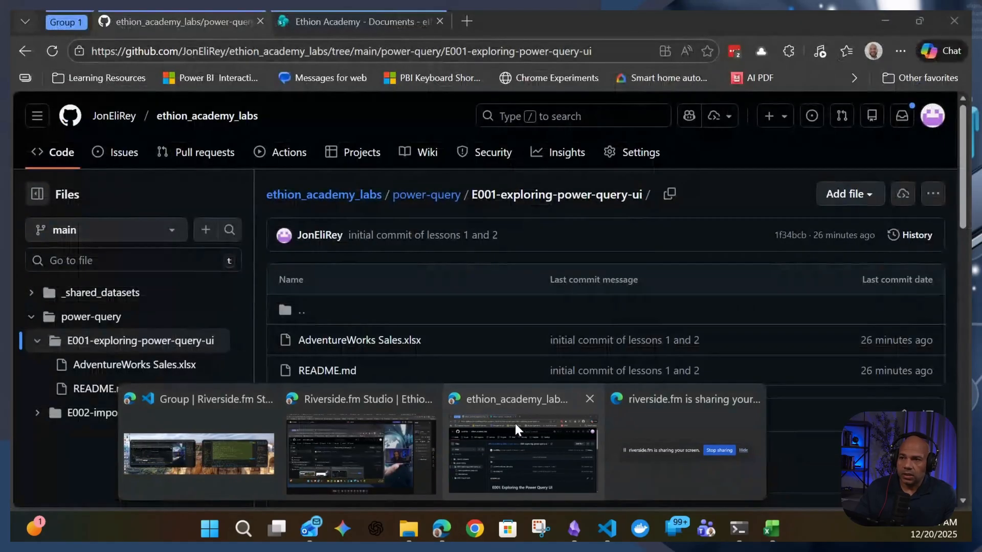
pyautogui.click(515, 426)
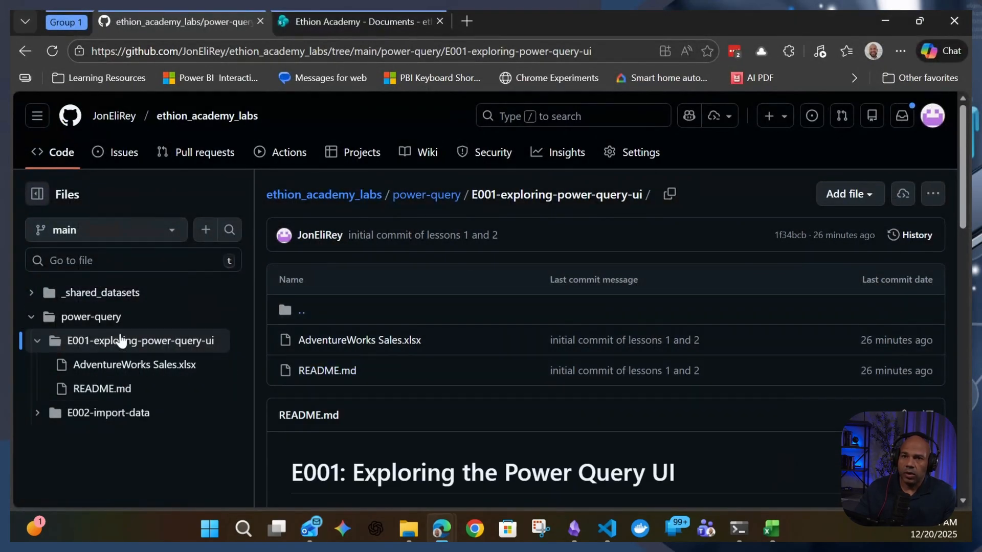
pyautogui.click(37, 340)
pyautogui.click(37, 365)
pyautogui.click(92, 388)
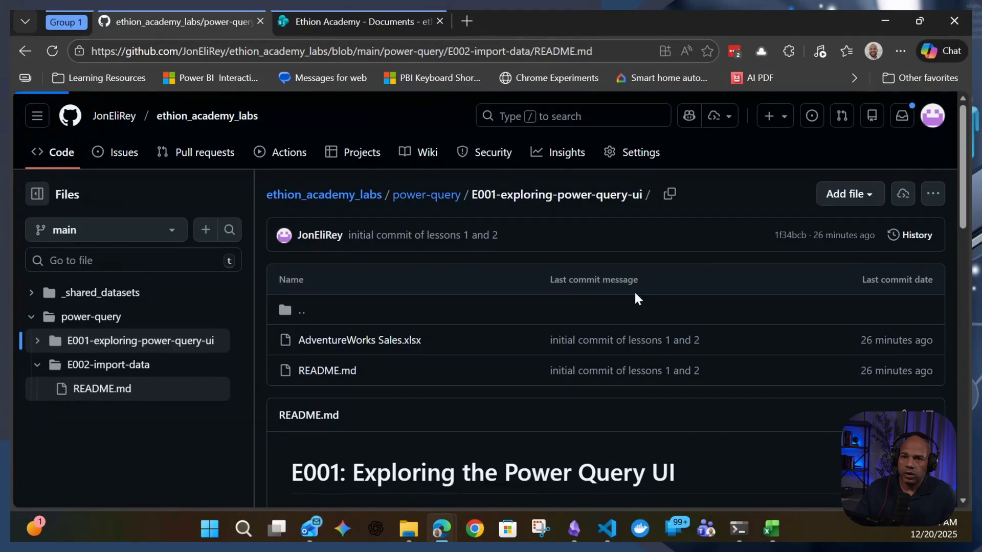
# Read the README's key concepts, highlight the example hardcoded file path under The "Path Problem", and return to Excel.
pyautogui.scroll(-5, 576, 366)
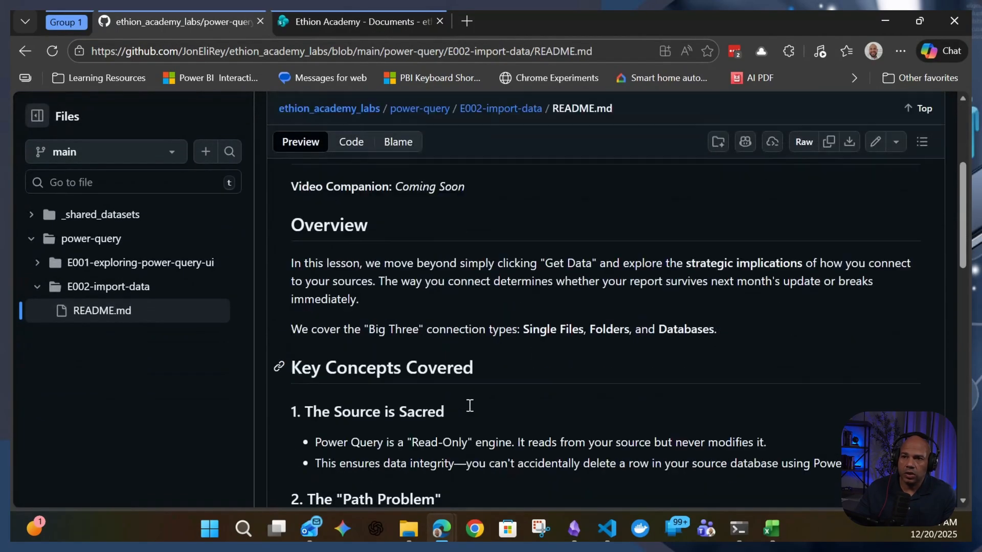
pyautogui.scroll(-3, 470, 406)
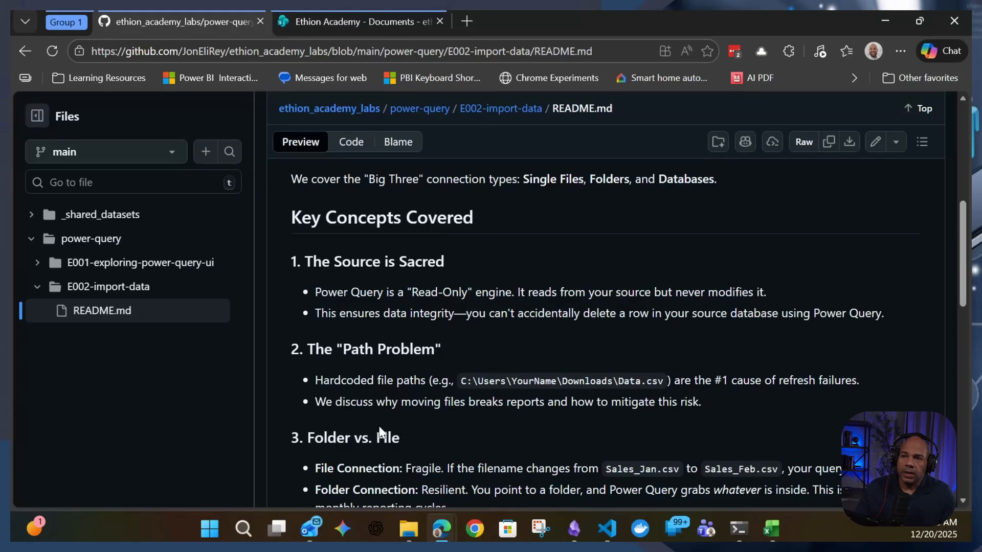
pyautogui.scroll(-3, 439, 351)
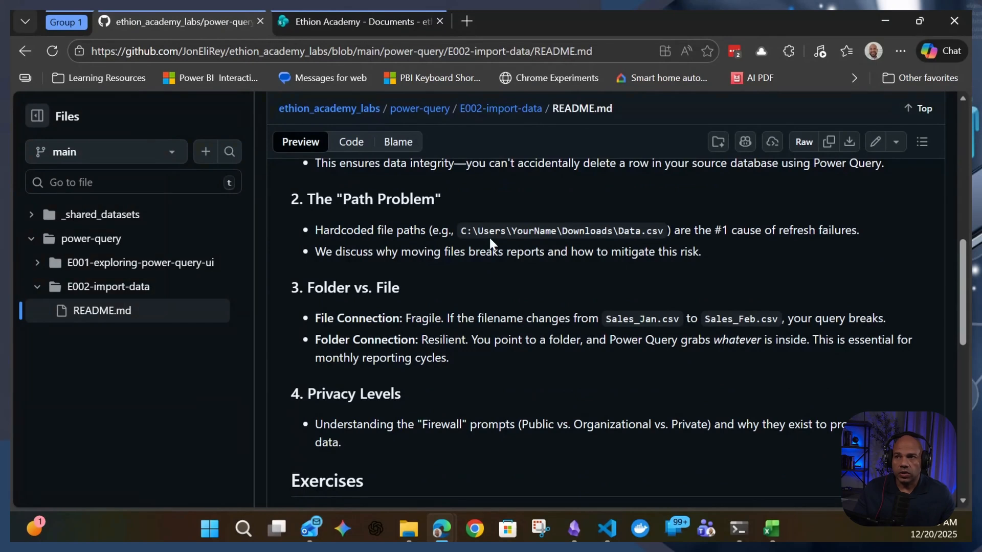
pyautogui.moveTo(463, 231); pyautogui.dragTo(646, 235)
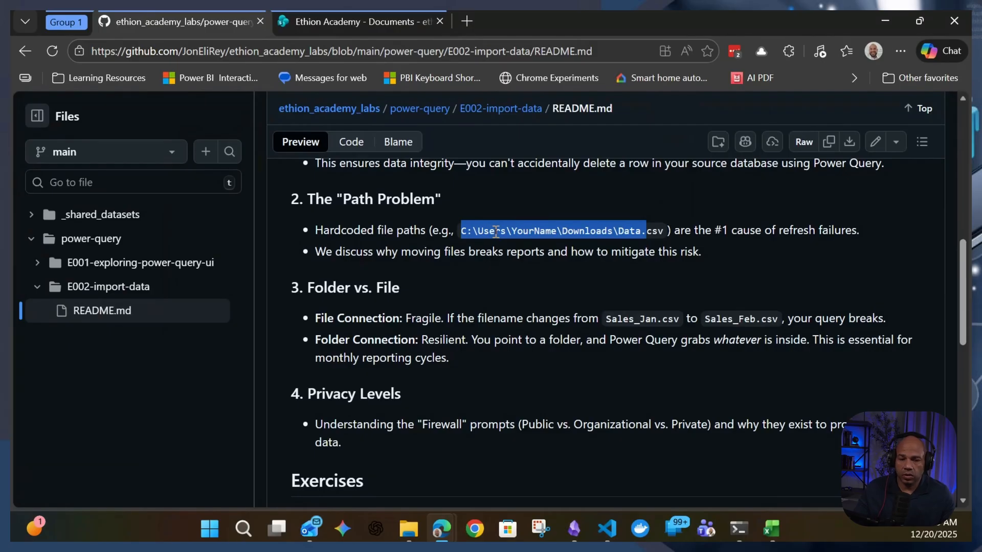
pyautogui.click(577, 233)
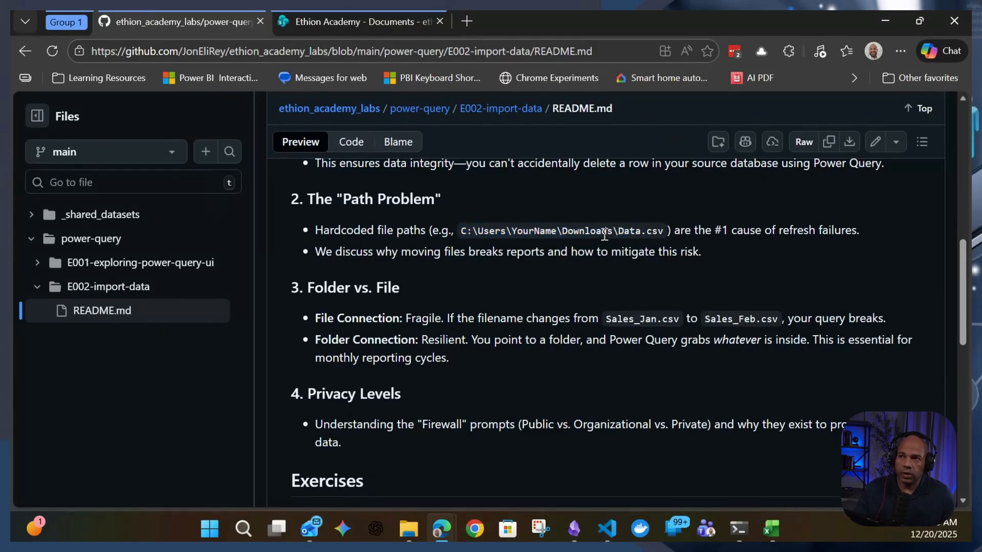
pyautogui.click(886, 19)
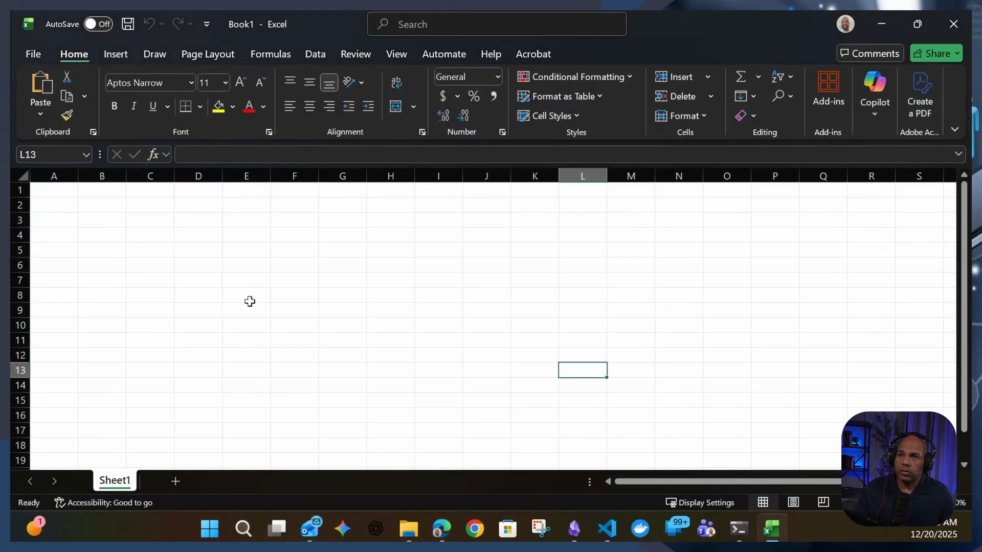
# Start a data import from an Excel workbook and browse within ethion_academy_labs to the _shared_datasets\GlobalTraders_Raw_Data folder.
pyautogui.click(316, 56)
pyautogui.click(40, 97)
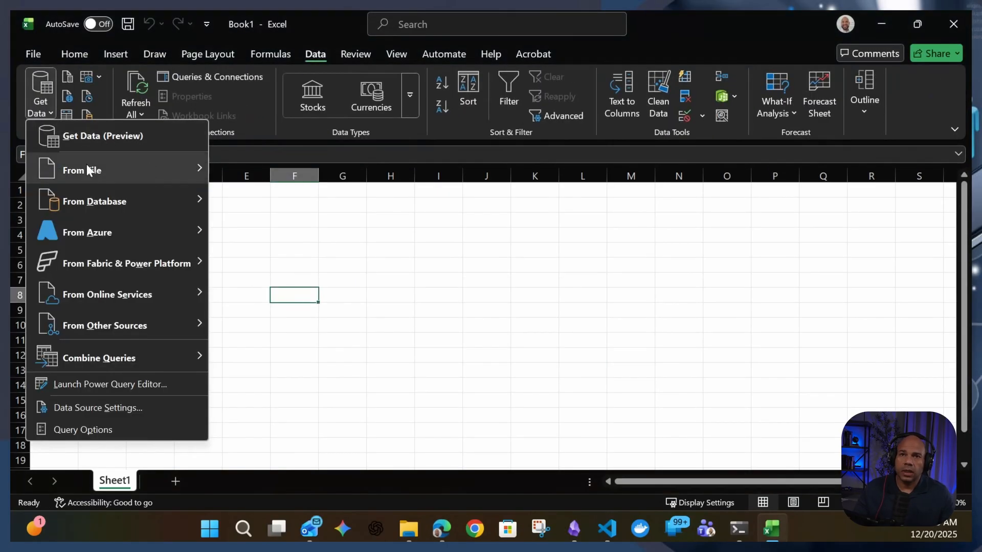
pyautogui.moveTo(147, 166)
pyautogui.click(301, 169)
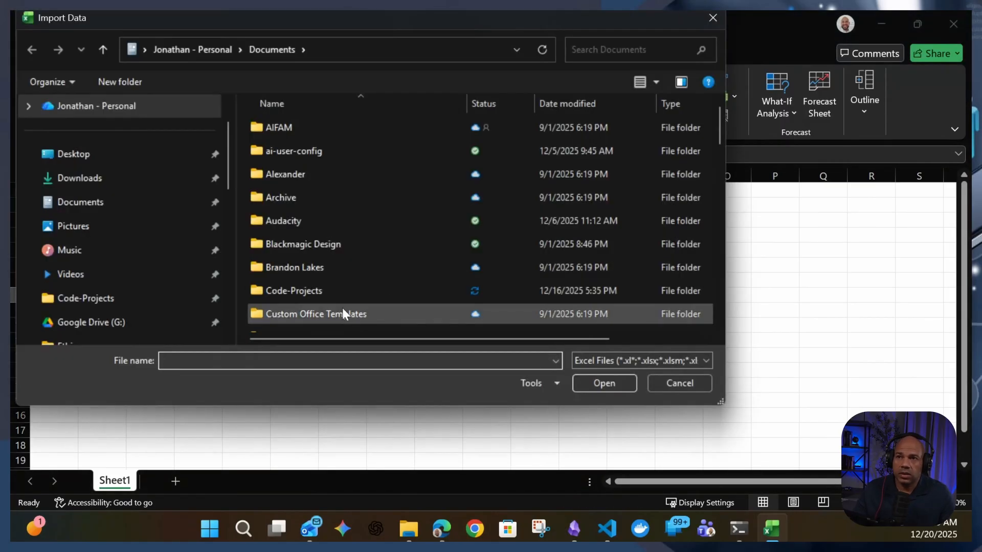
pyautogui.scroll(-3, 159, 245)
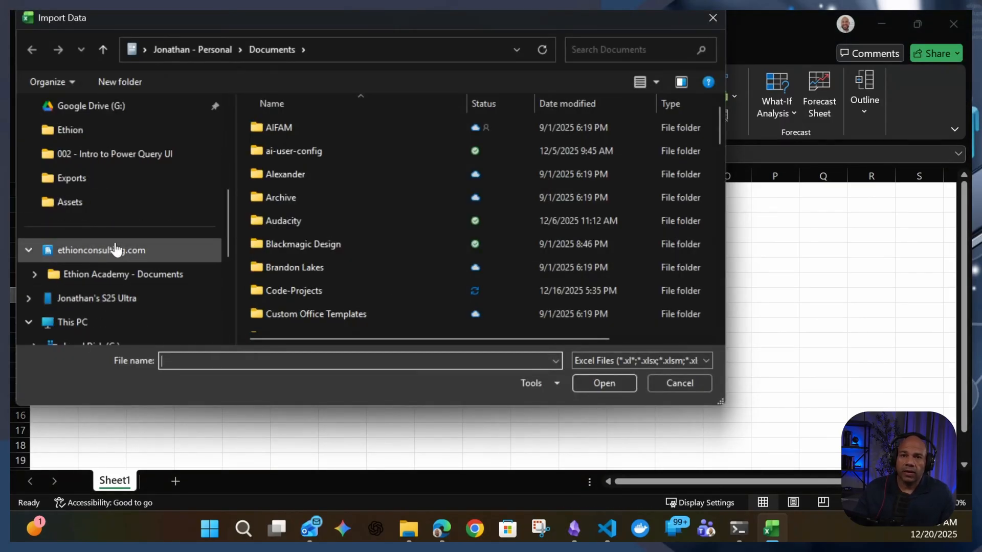
pyautogui.click(111, 275)
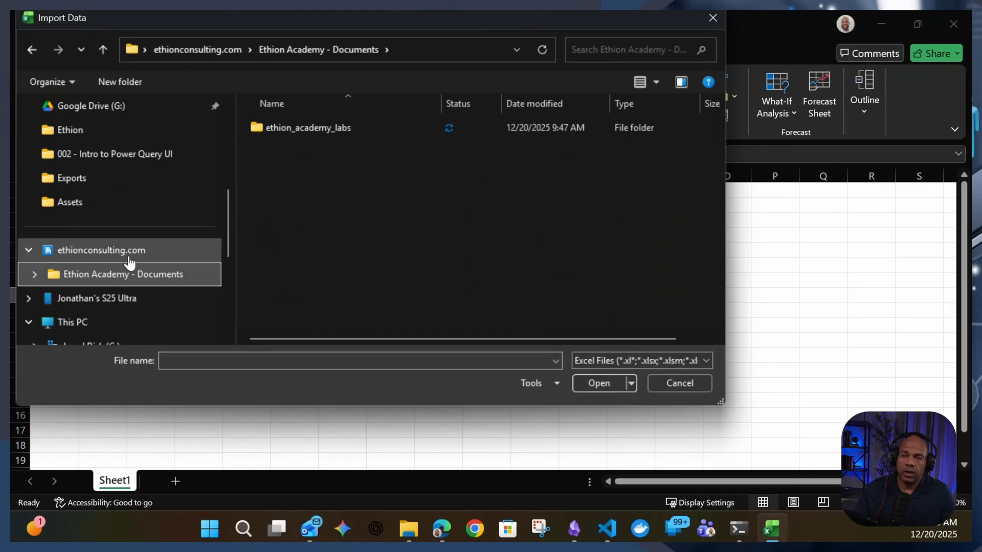
pyautogui.doubleClick(304, 127)
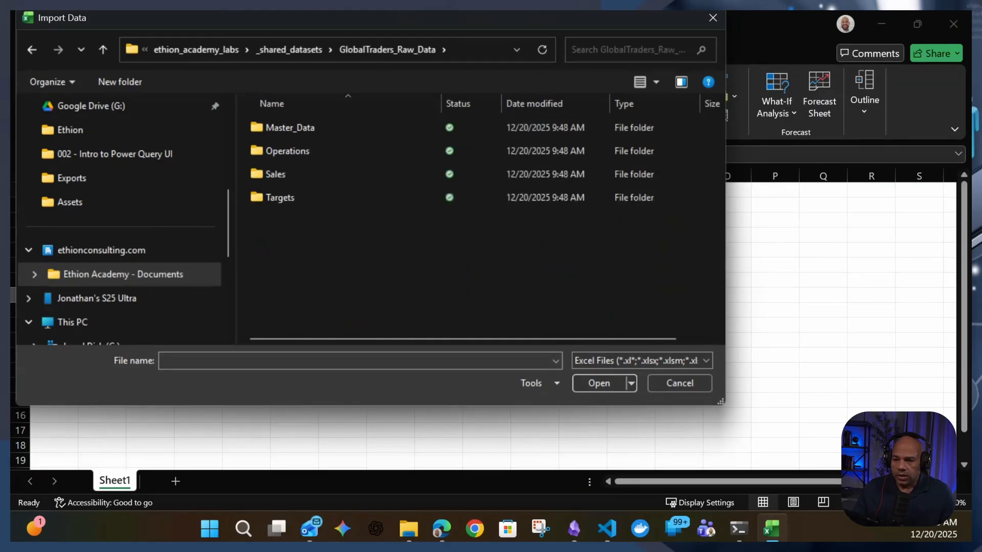
# Import Customers_List.xlsx from the Master_Data folder and open its Active_Clients sheet for transformation in Power Query Editor.
pyautogui.doubleClick(287, 175)
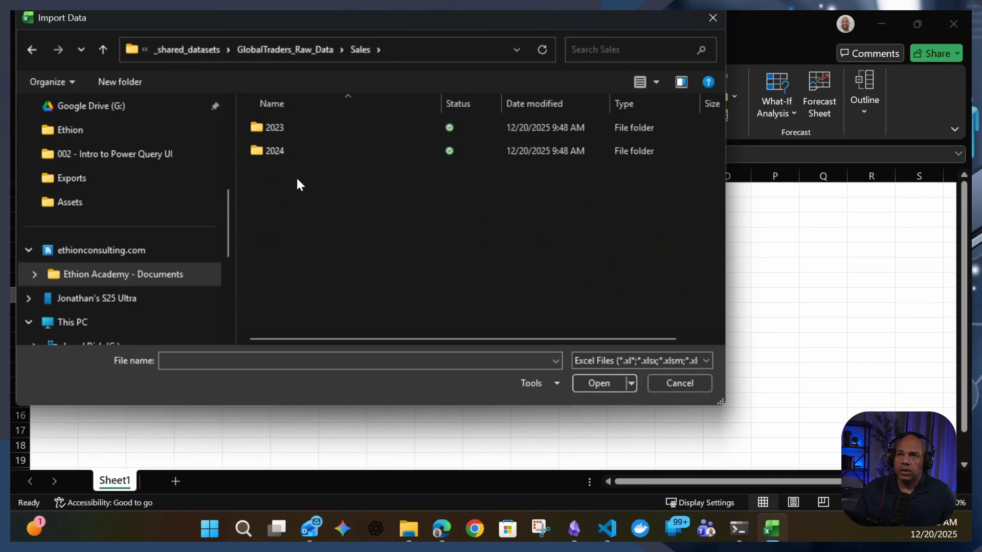
pyautogui.click(34, 50)
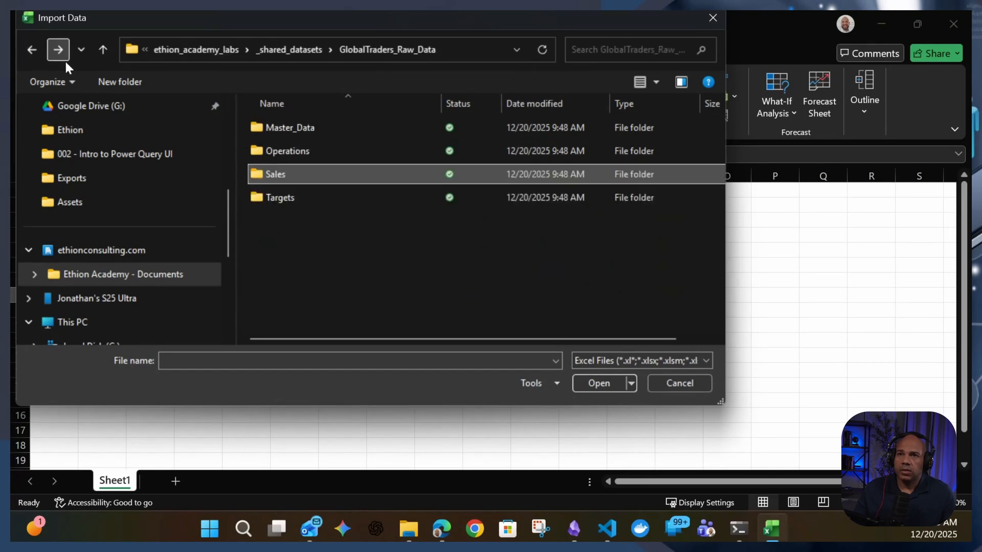
pyautogui.doubleClick(320, 131)
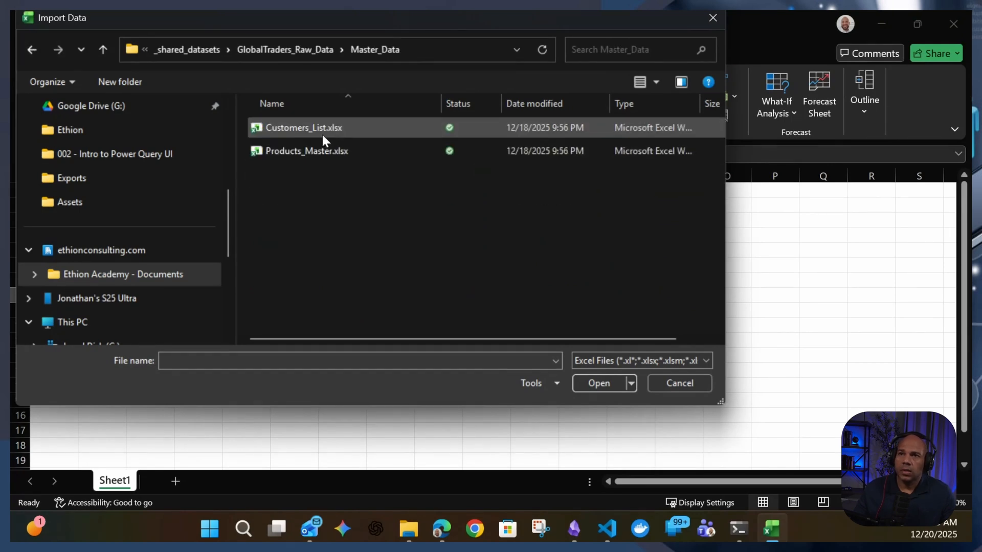
pyautogui.click(318, 131)
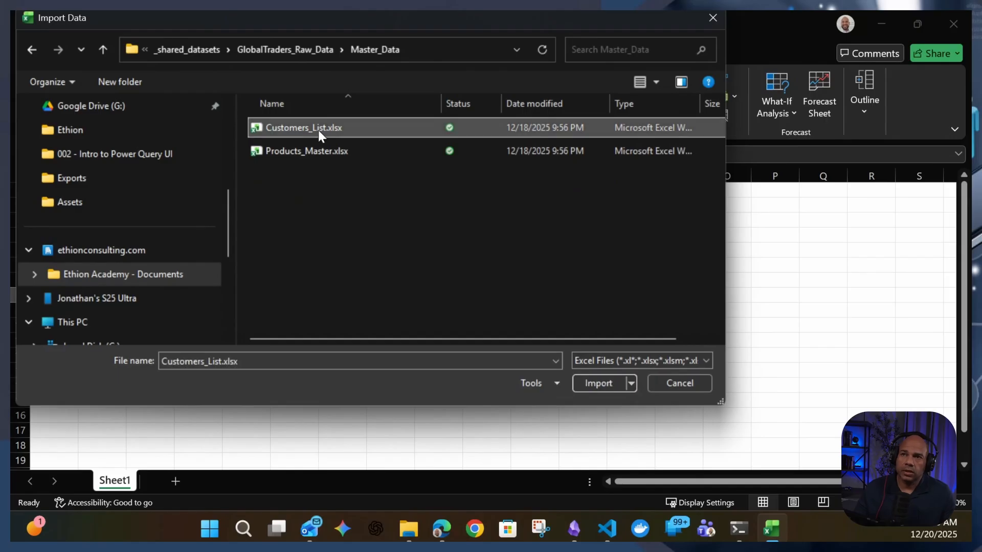
pyautogui.click(598, 386)
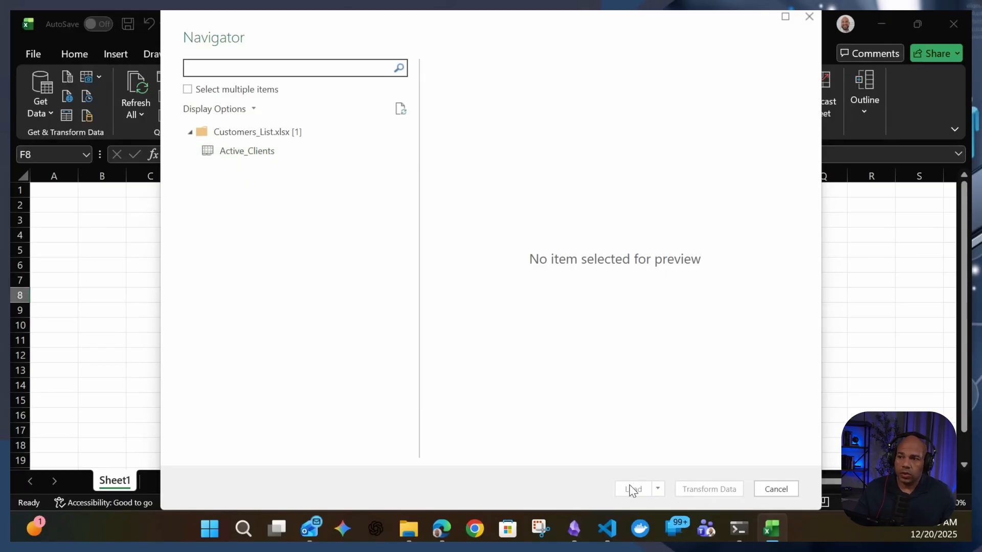
pyautogui.click(260, 151)
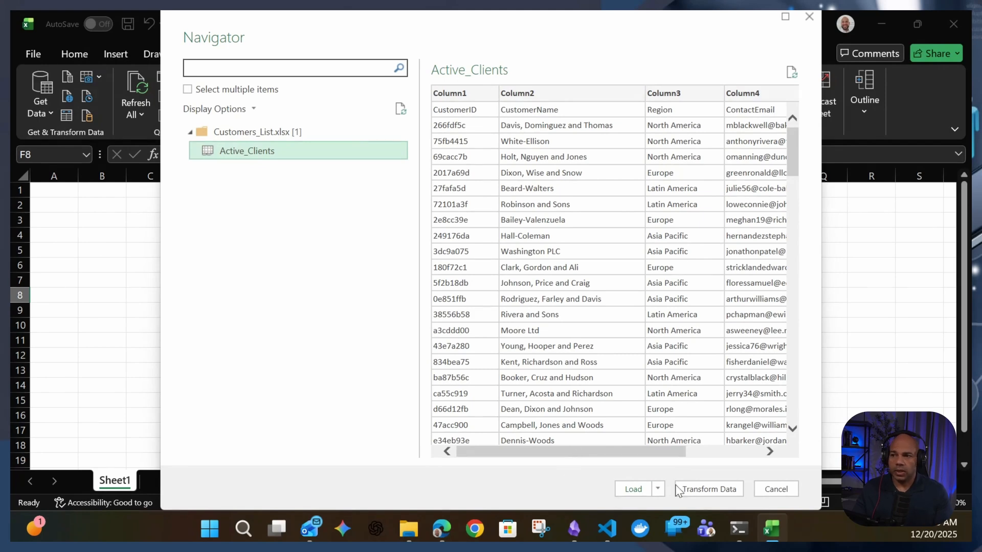
pyautogui.click(713, 489)
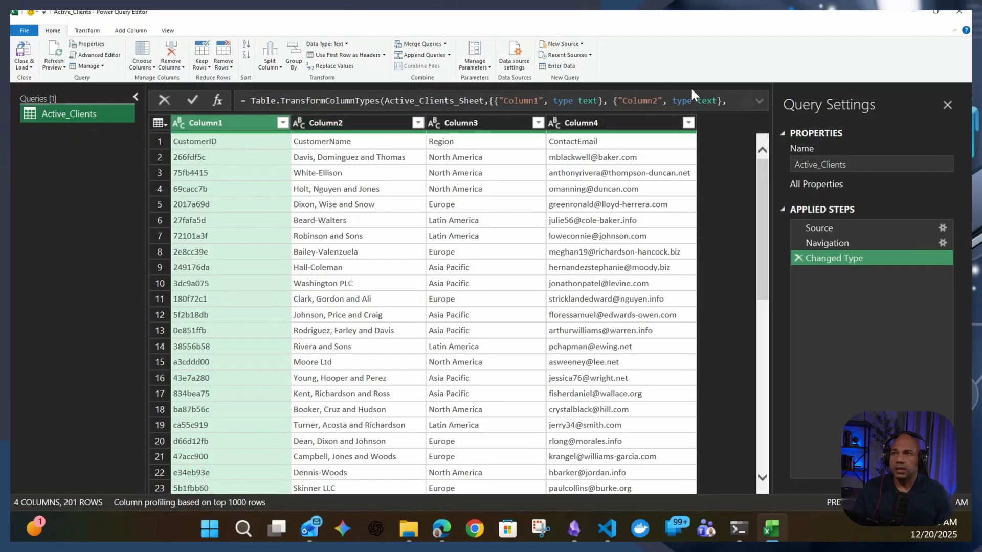
# Expand the formula display and examine the Changed Type, Source and Navigation step formulas, plus the first cell of Column1.
pyautogui.click(759, 100)
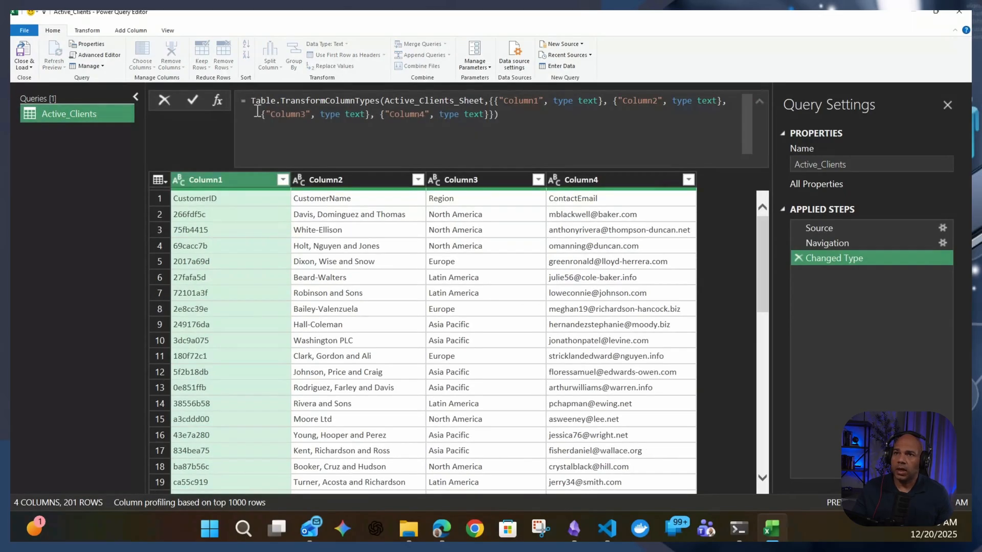
pyautogui.moveTo(251, 100); pyautogui.dragTo(532, 121)
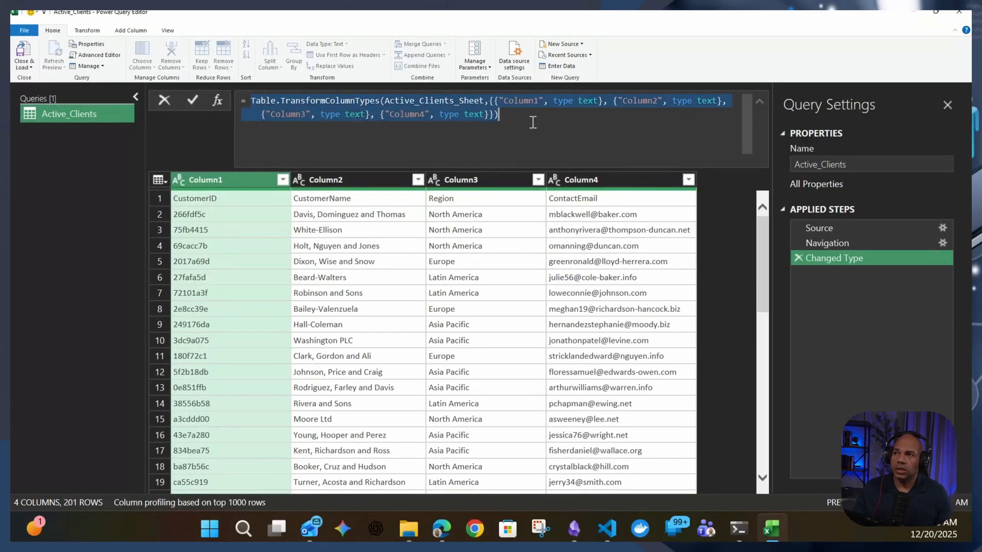
pyautogui.click(839, 223)
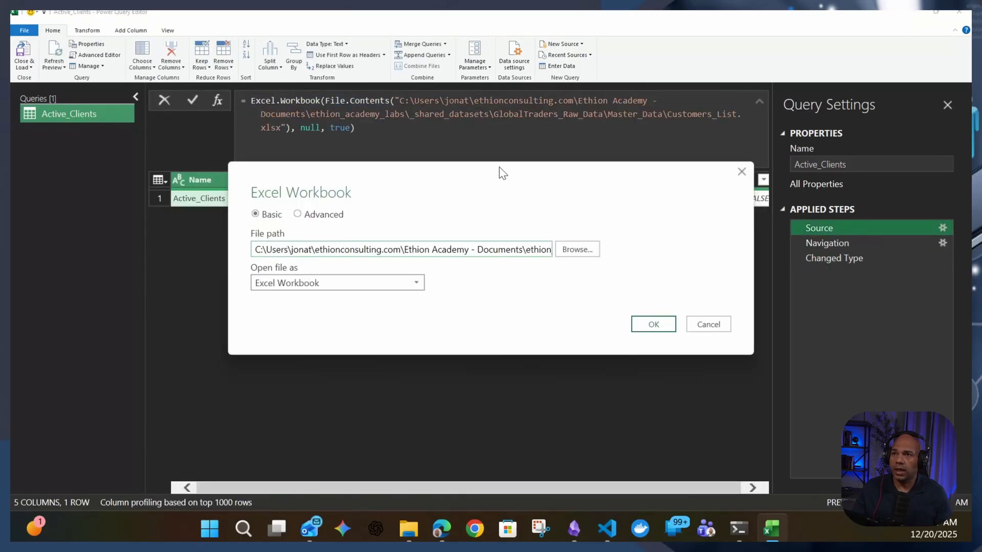
pyautogui.click(713, 323)
pyautogui.click(829, 242)
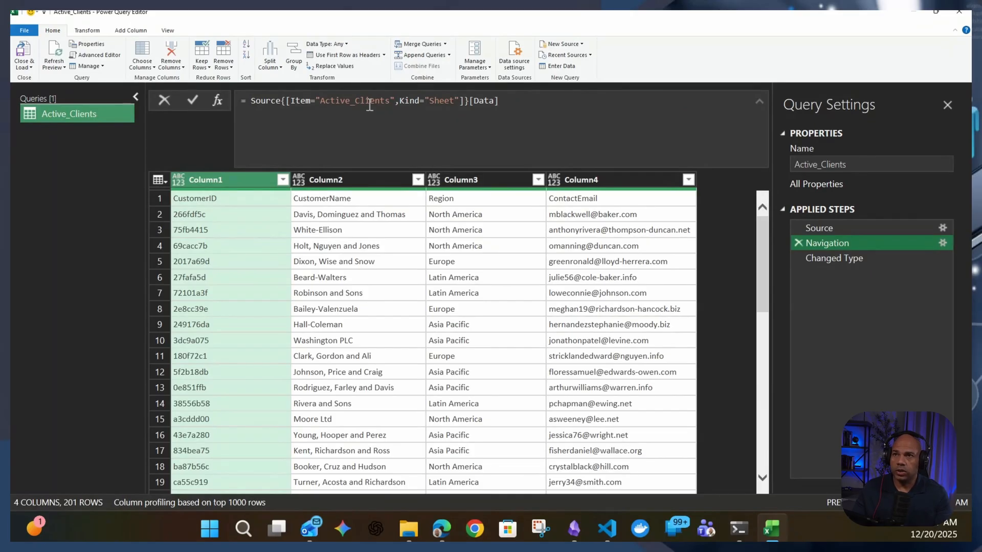
pyautogui.click(859, 260)
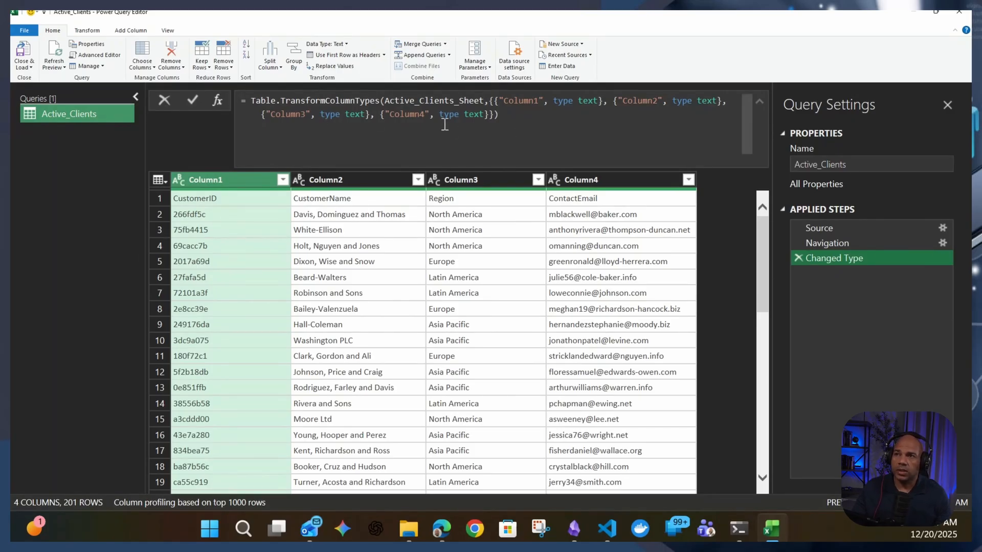
pyautogui.click(199, 201)
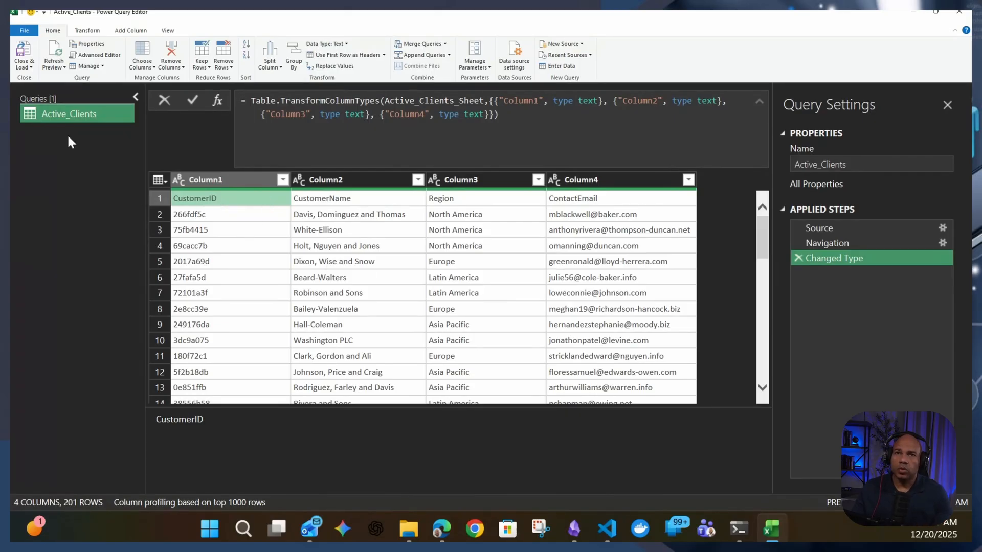
# Inspect the Navigation step's formula and highlight it from "Sheet" through the [Data] reference.
pyautogui.click(852, 241)
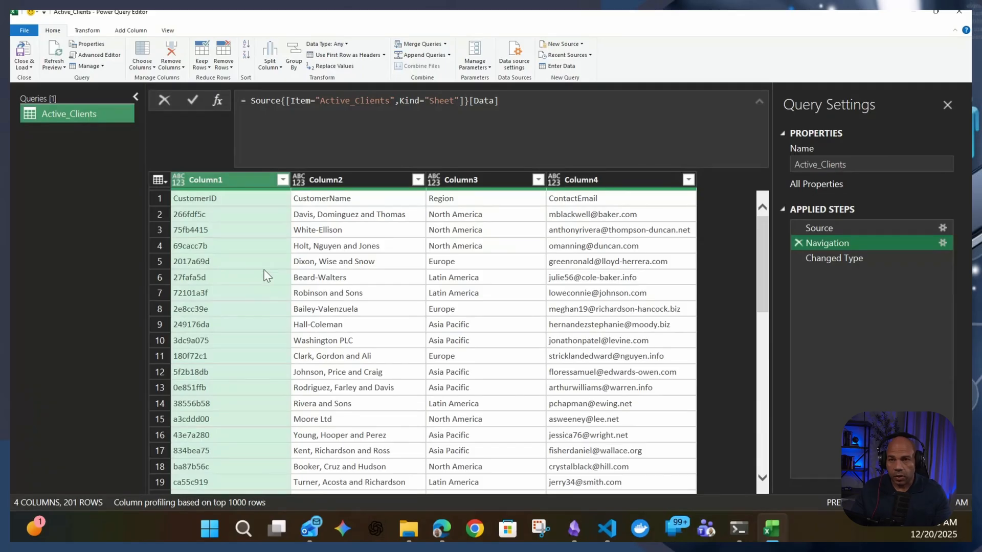
pyautogui.click(429, 102)
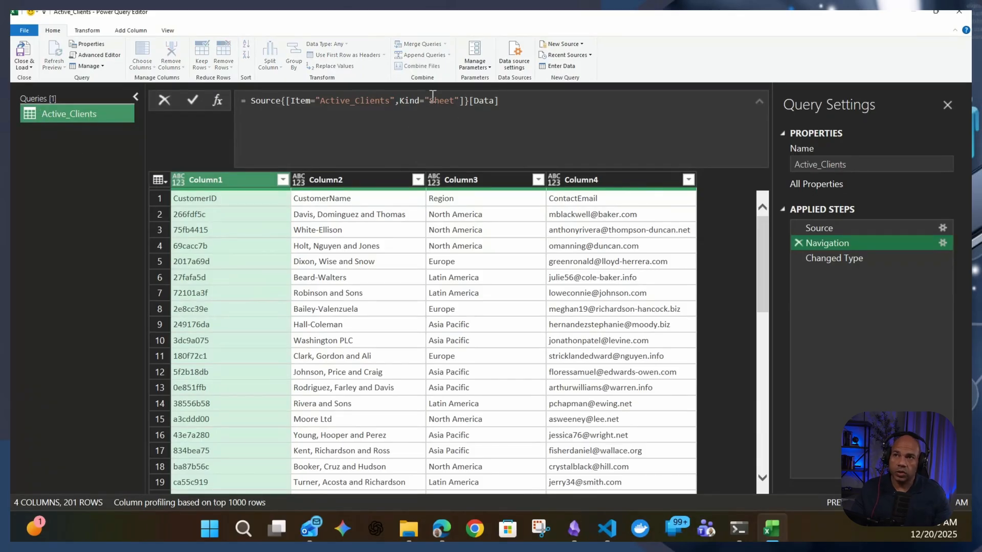
pyautogui.hotkey('shift', 'End')
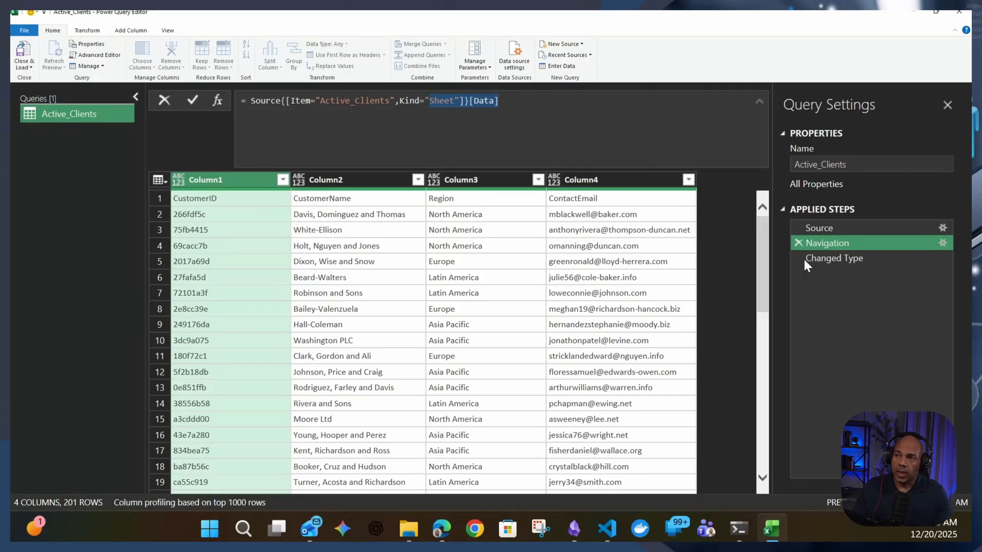
# Delete the Changed Type step from the Active_Clients query and promote the table's first row to column headers.
pyautogui.click(825, 256)
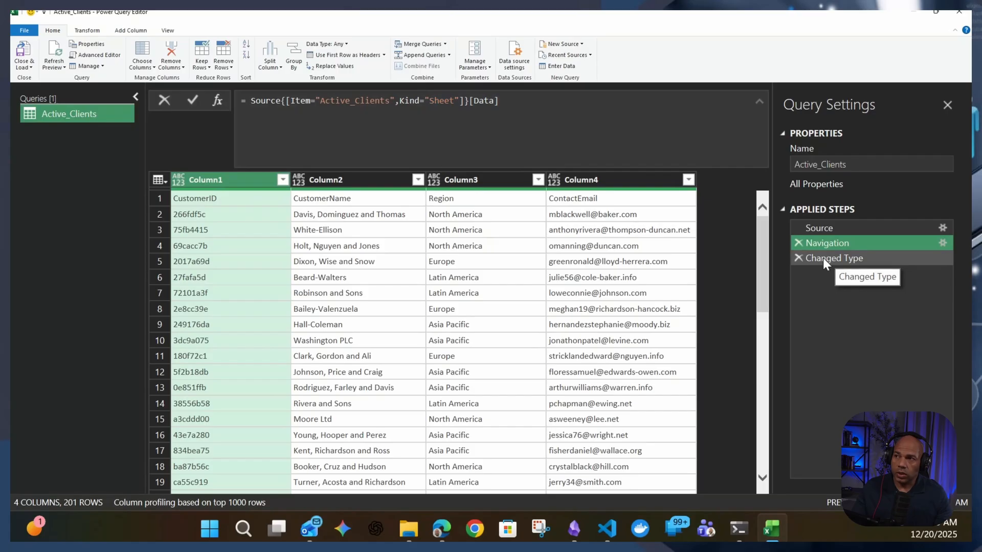
pyautogui.click(795, 258)
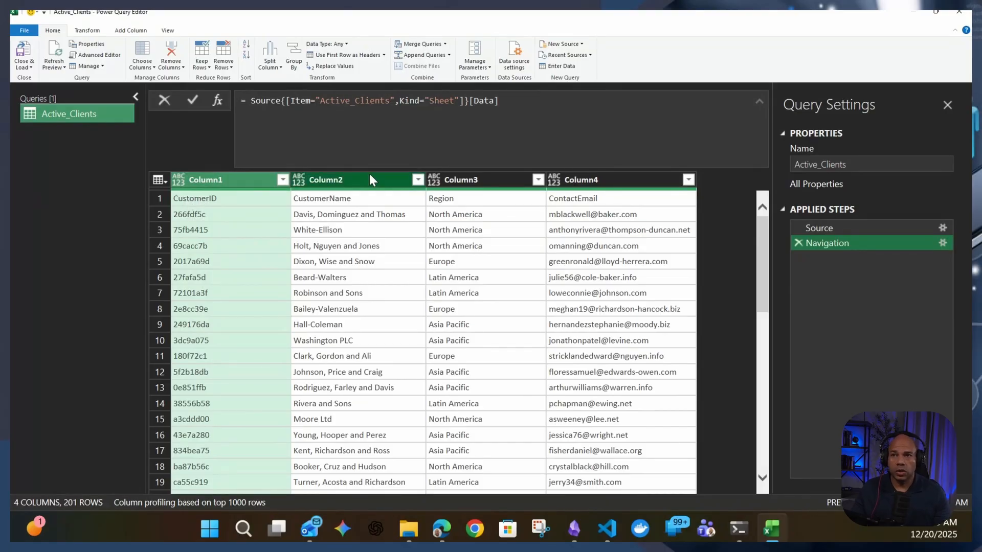
pyautogui.click(158, 180)
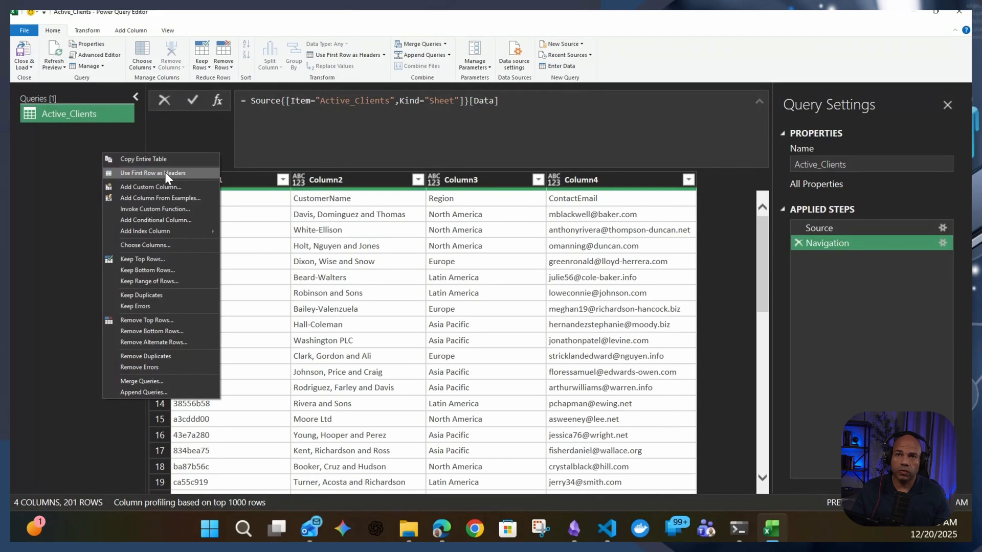
pyautogui.click(282, 180)
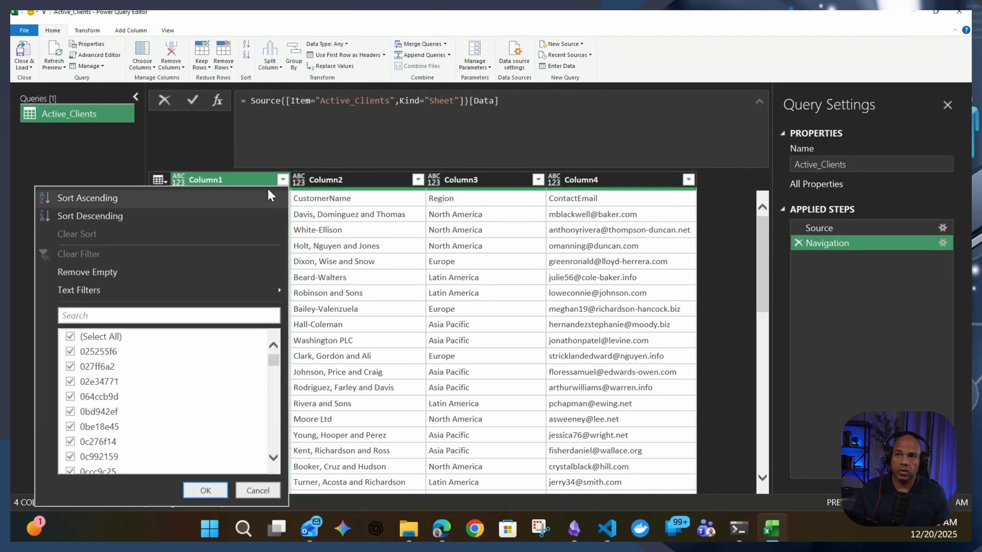
pyautogui.click(159, 176)
pyautogui.click(204, 126)
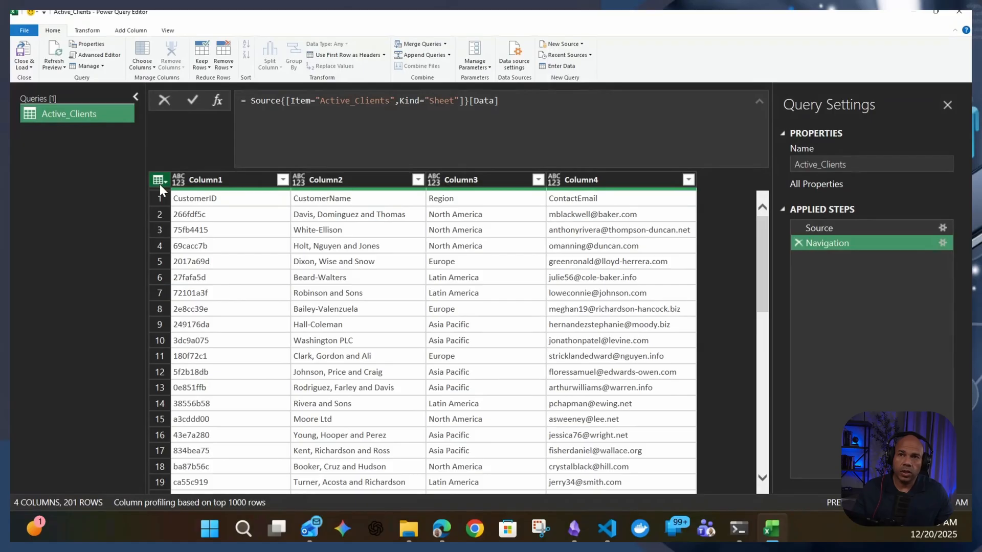
pyautogui.click(161, 180)
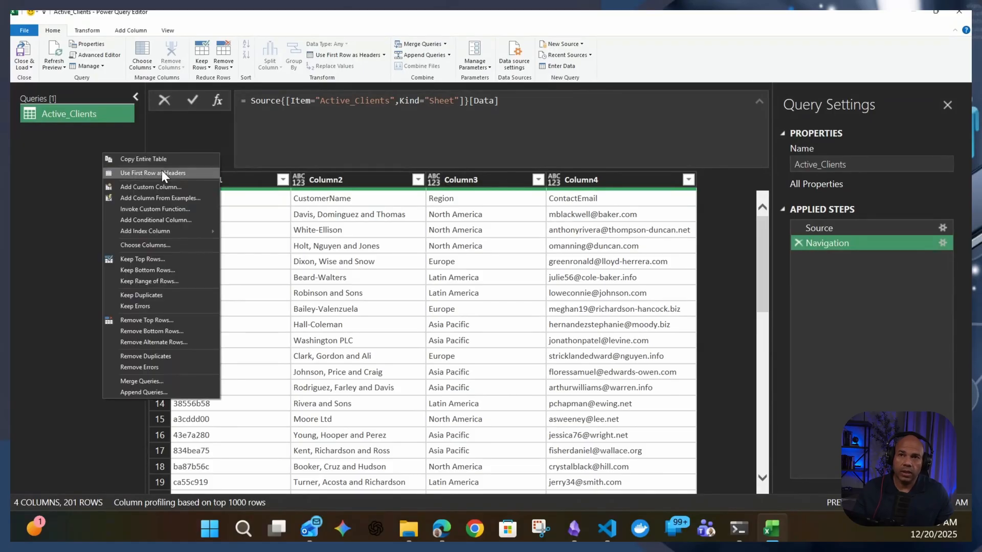
pyautogui.click(162, 173)
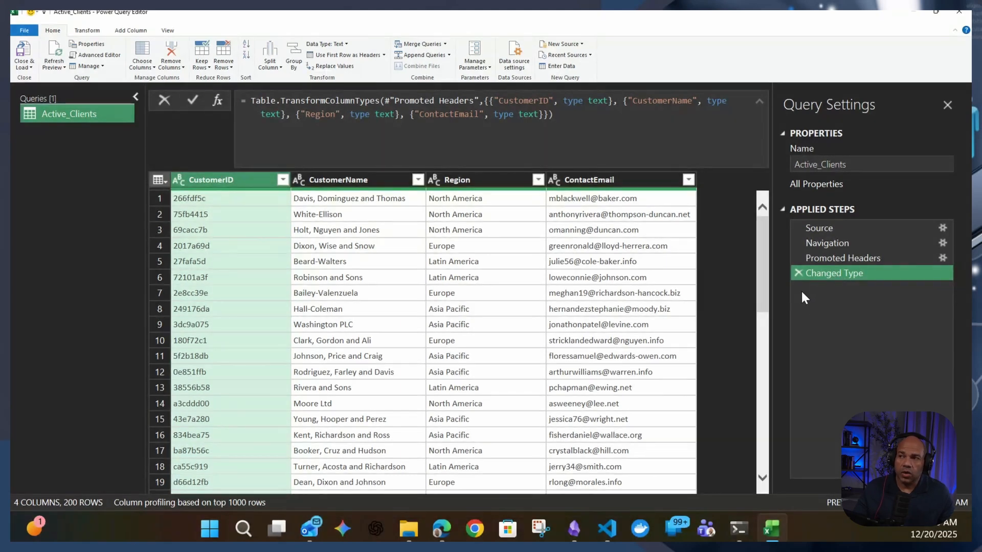
# Change the CustomerID column's data type to Whole Number, adding the conversion as a new step.
pyautogui.rightClick(215, 185)
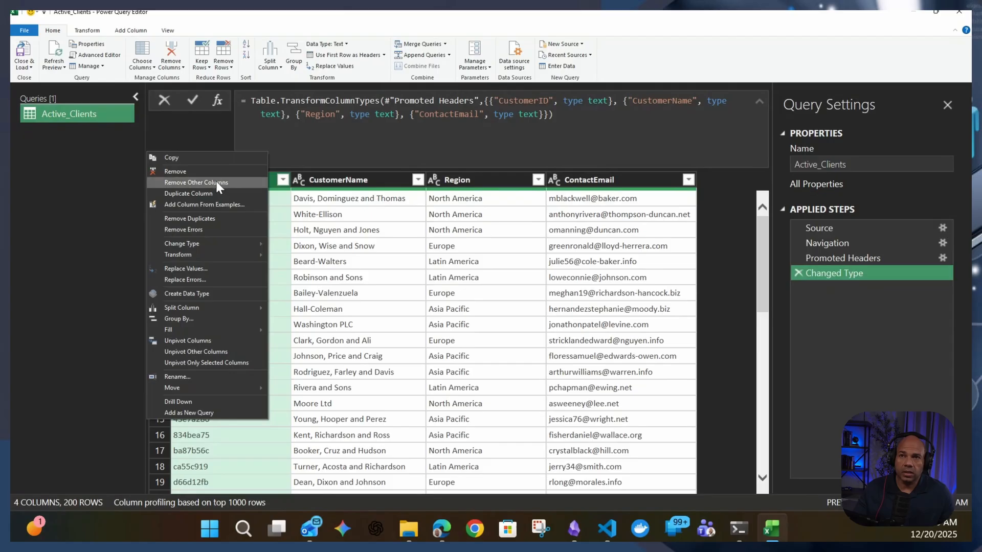
pyautogui.moveTo(215, 244)
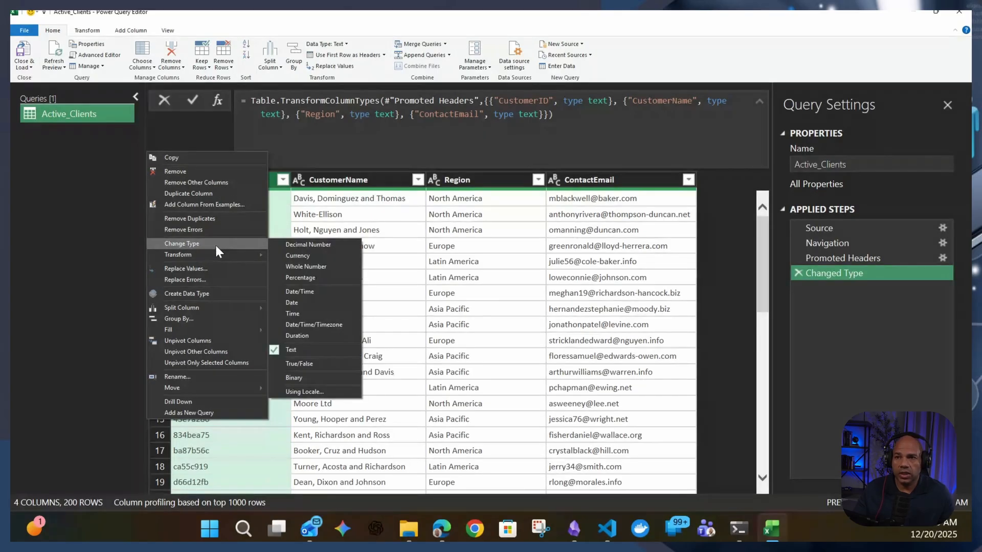
pyautogui.click(311, 350)
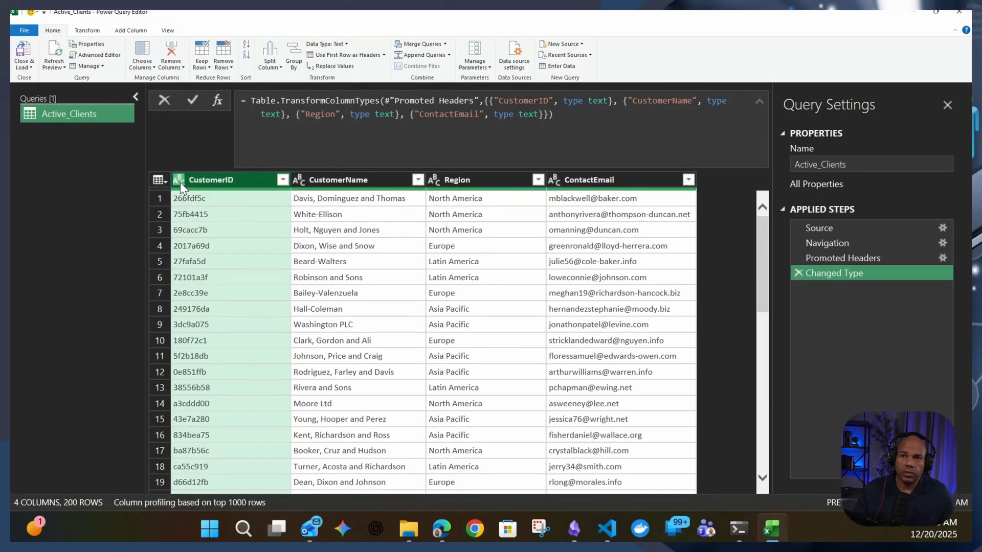
pyautogui.click(179, 181)
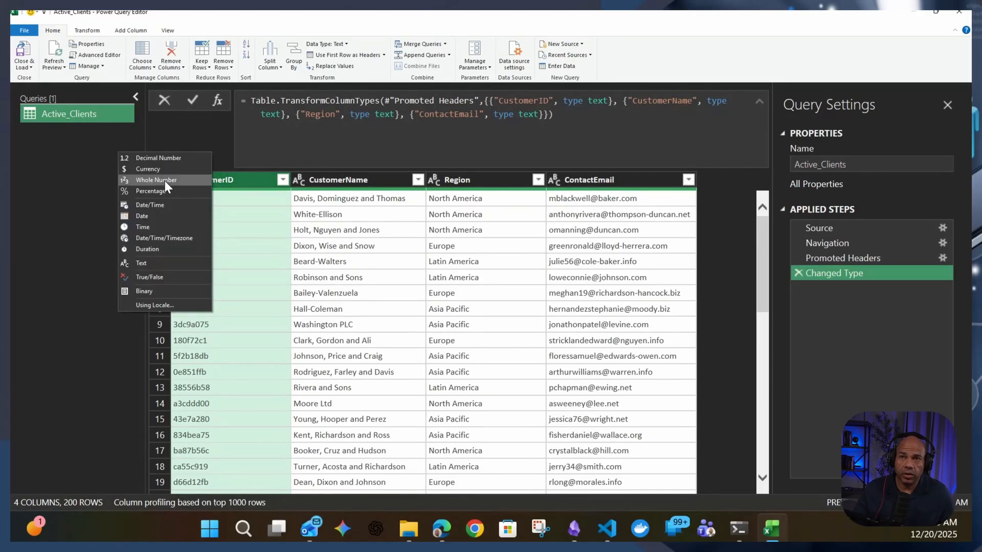
pyautogui.click(161, 180)
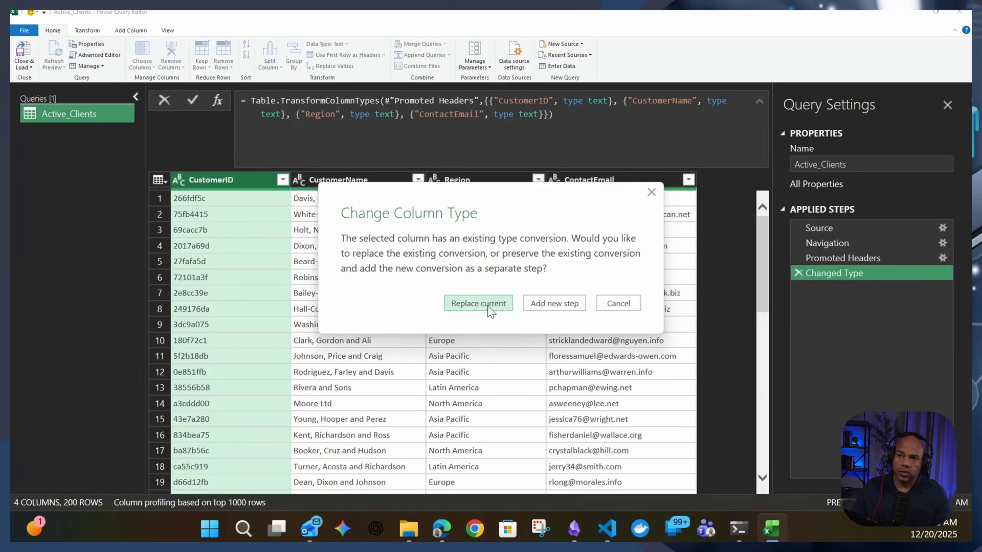
pyautogui.click(564, 304)
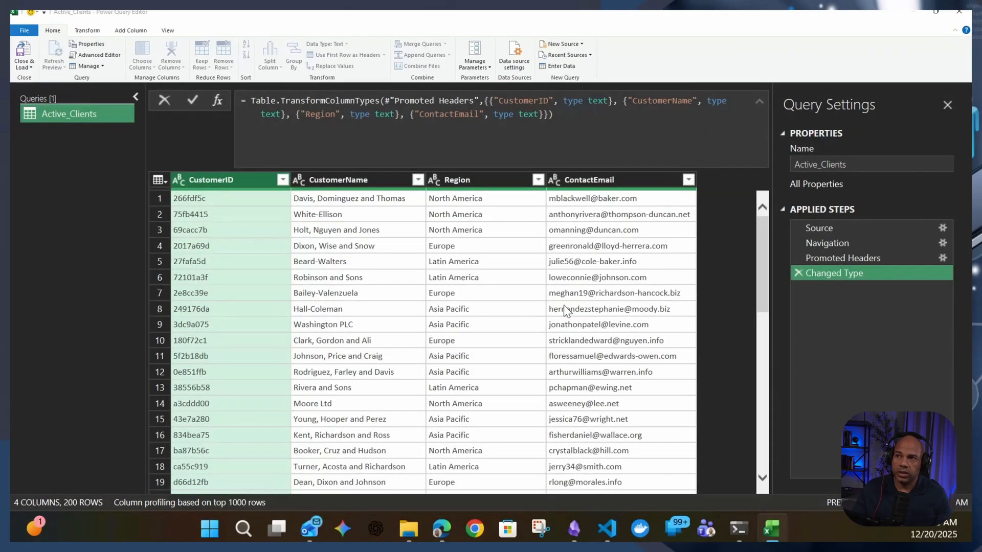
# Compare the formulas and data previews of the Promoted Headers, Changed Type and Changed Type1 steps.
pyautogui.click(831, 273)
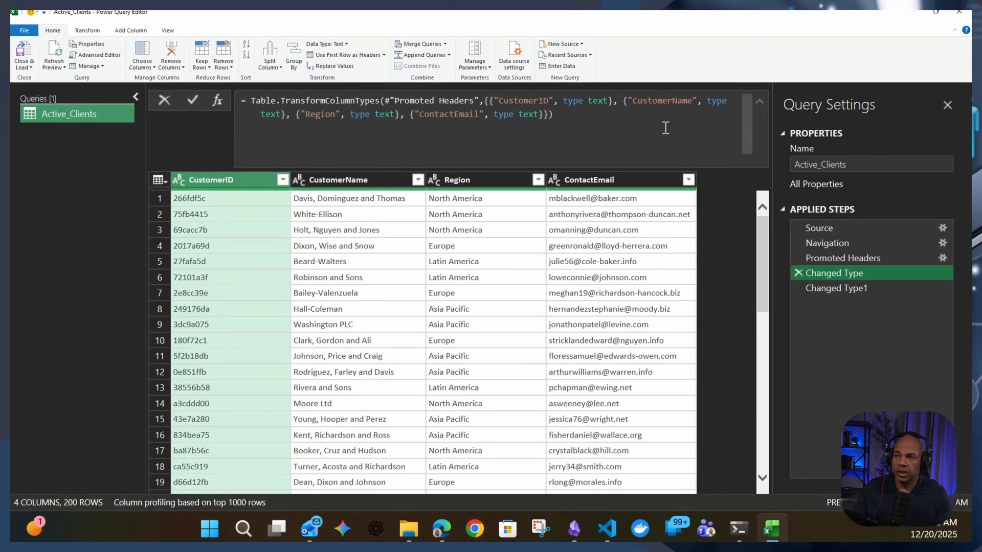
pyautogui.click(834, 288)
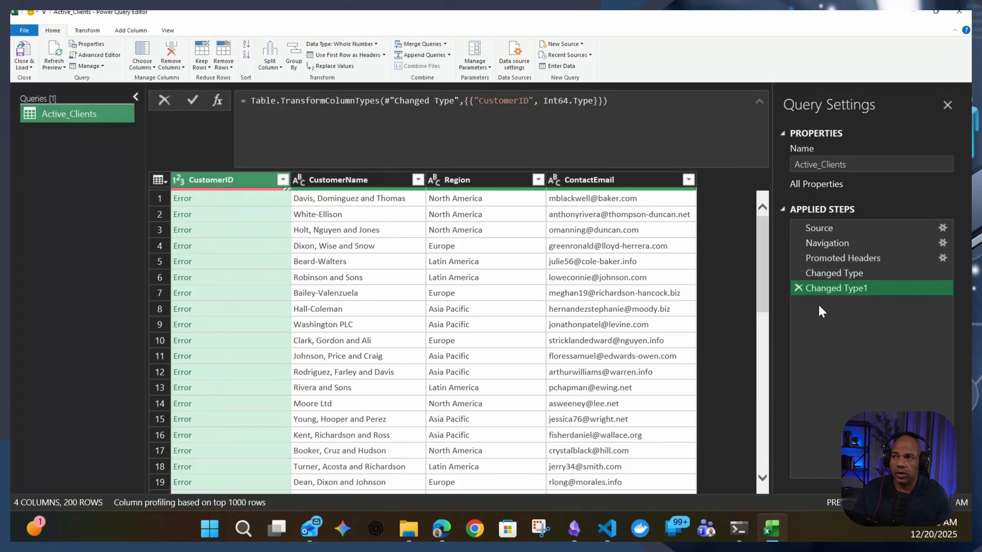
pyautogui.click(883, 274)
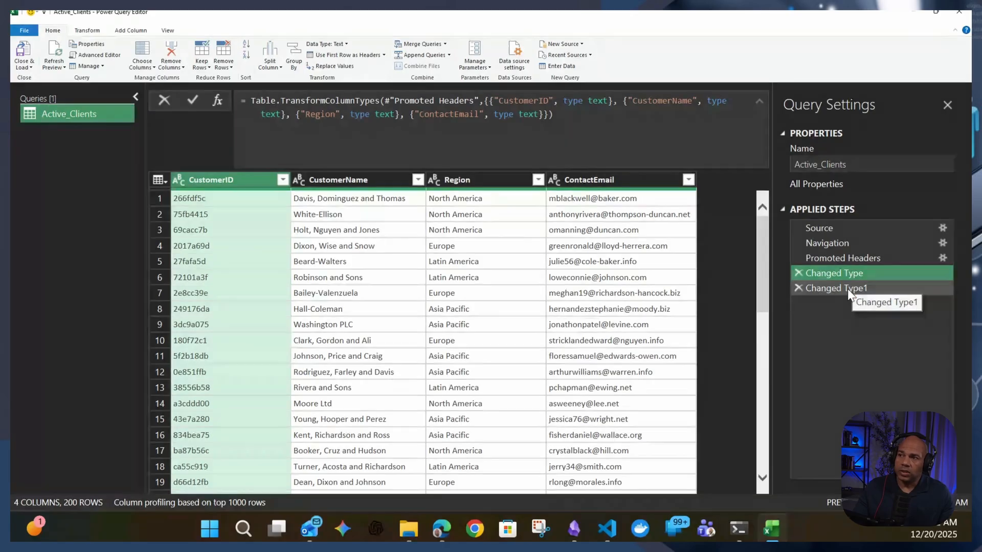
pyautogui.click(854, 258)
pyautogui.click(849, 273)
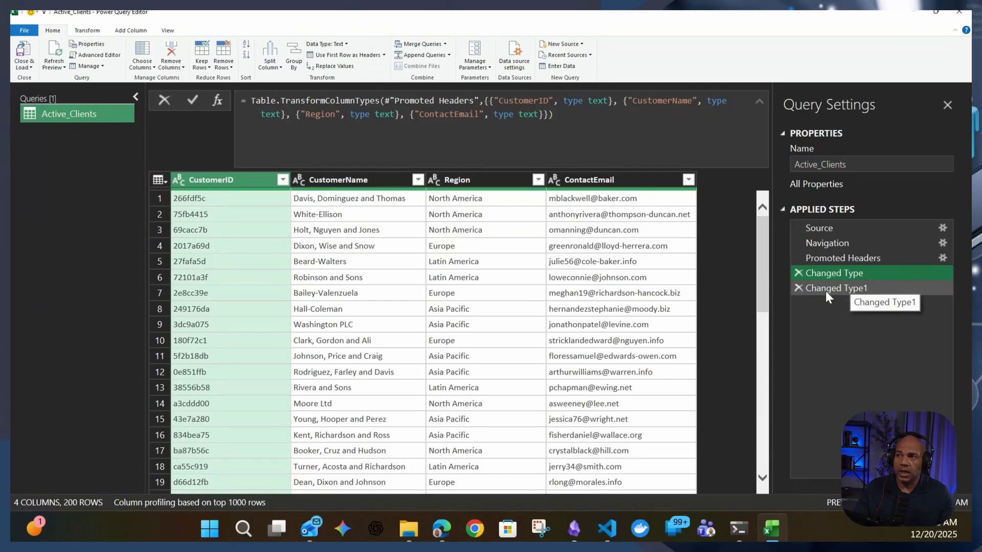
# Move the Changed Type1 step ahead of Changed Type and inspect the formulas and results of both steps.
pyautogui.moveTo(853, 287); pyautogui.dragTo(859, 264)
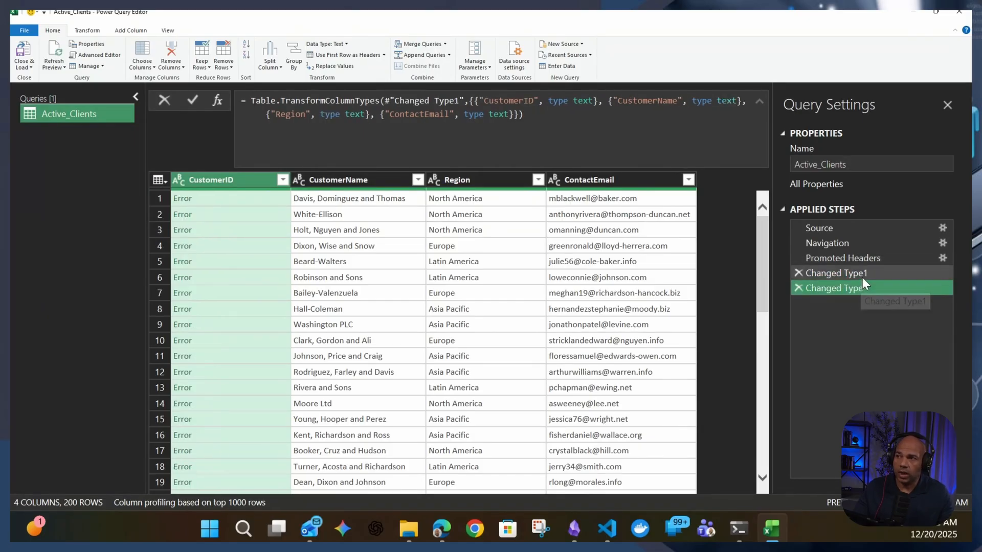
pyautogui.click(858, 277)
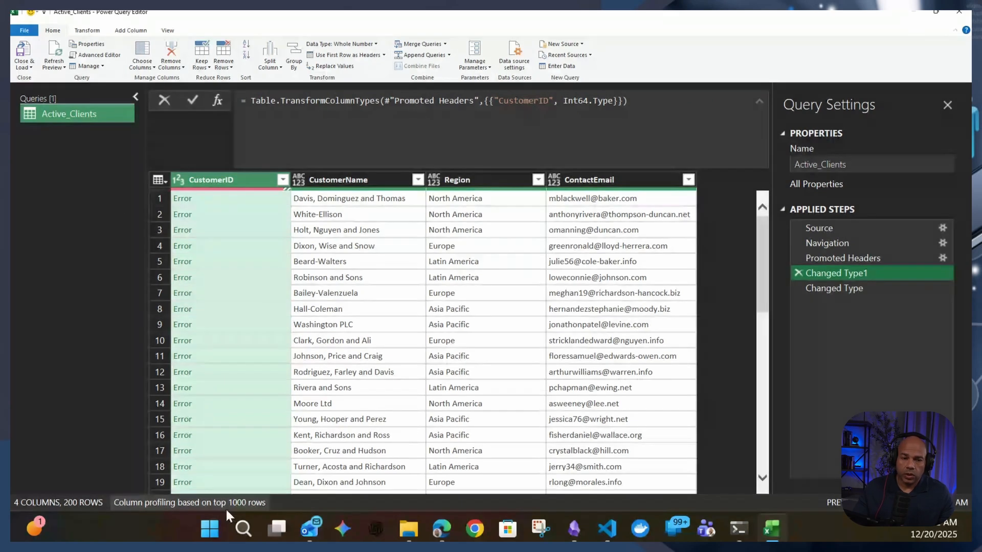
pyautogui.click(836, 287)
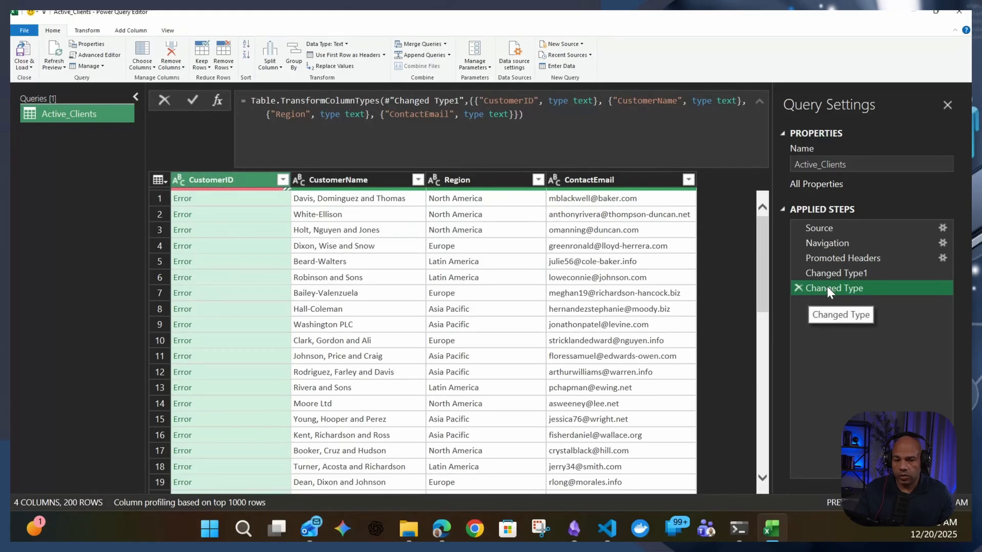
# Delete the Changed Type1 step from the query and confirm the deletion.
pyautogui.click(835, 267)
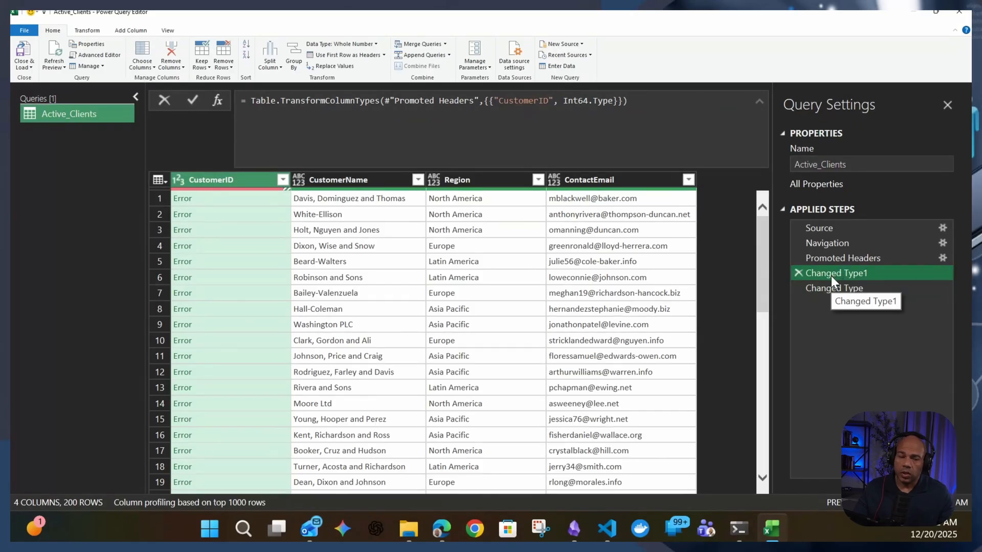
pyautogui.click(799, 274)
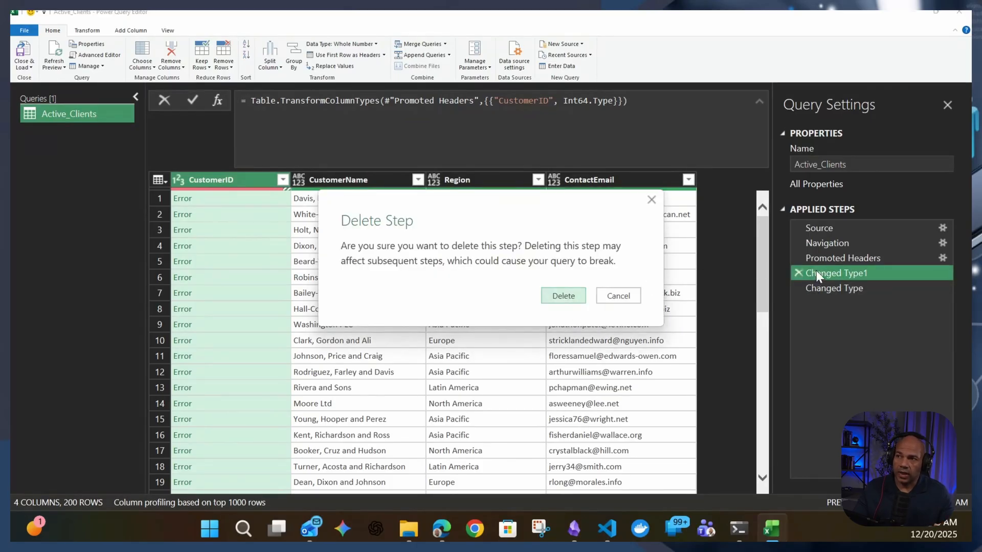
pyautogui.click(561, 299)
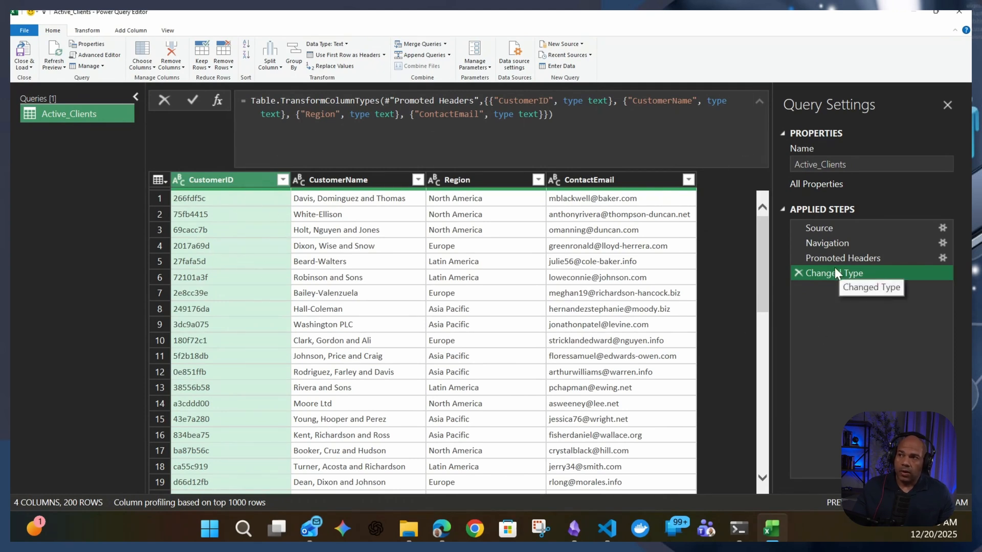
# Convert CustomerID to Whole Number, replacing the current conversion, and highlight its "CustomerID", Int64.Type entry in the formula.
pyautogui.click(178, 180)
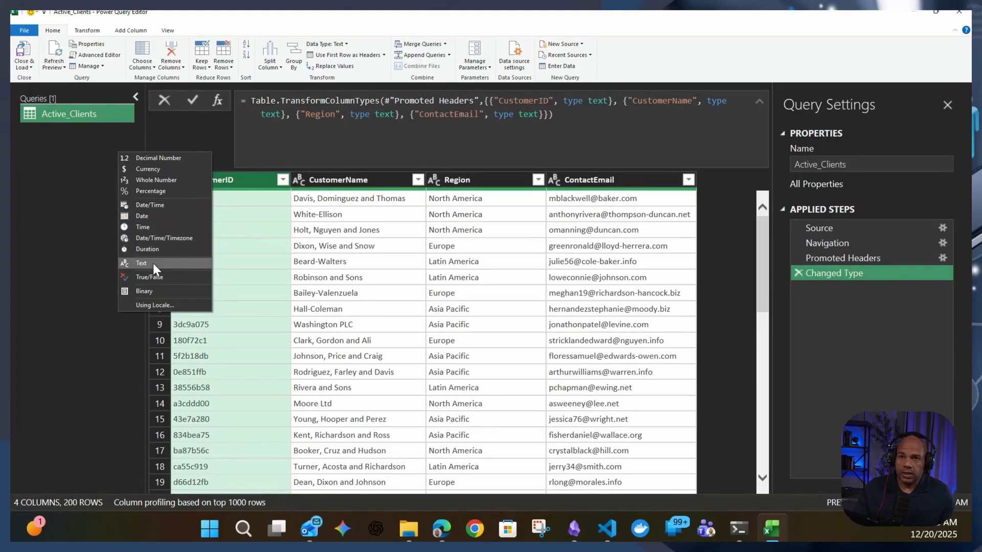
pyautogui.click(162, 179)
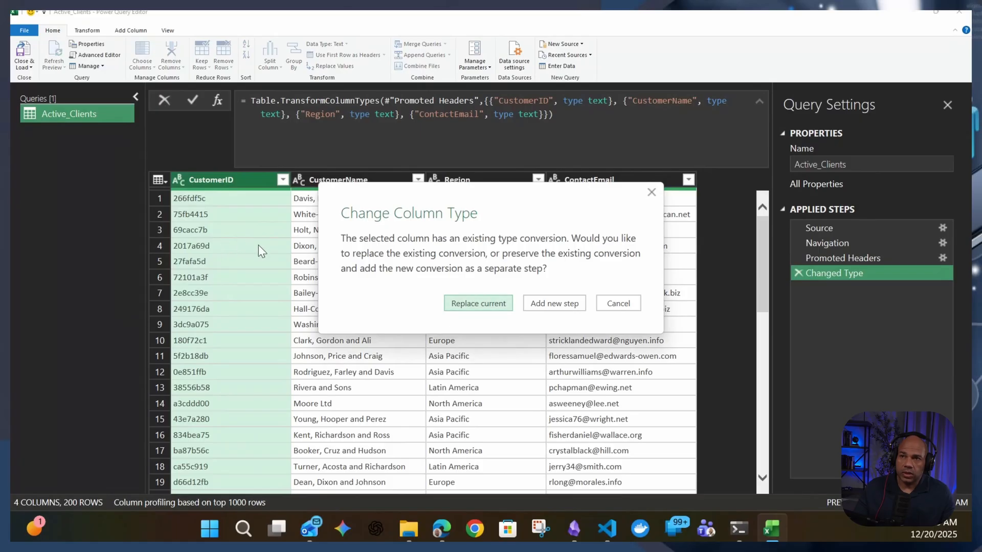
pyautogui.click(496, 304)
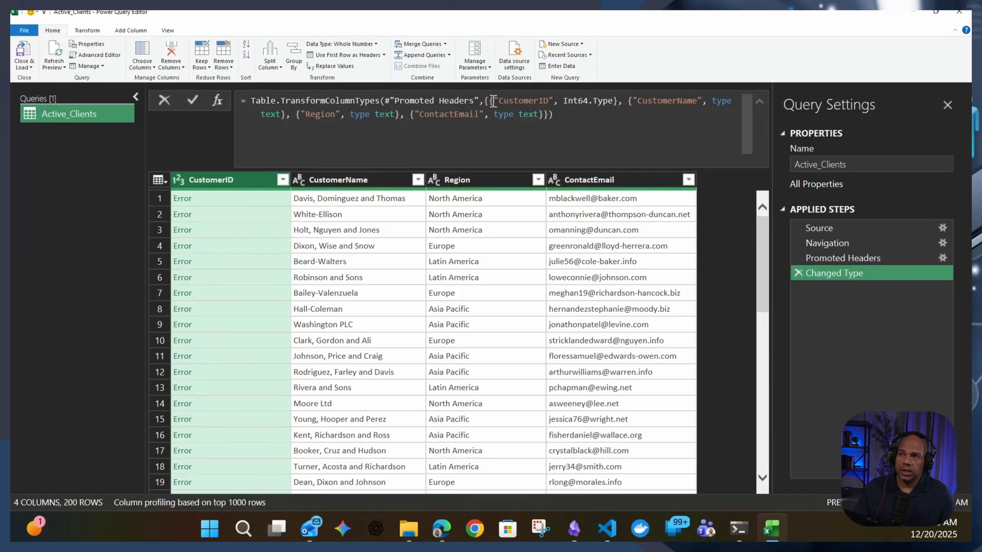
pyautogui.moveTo(494, 101); pyautogui.dragTo(613, 101)
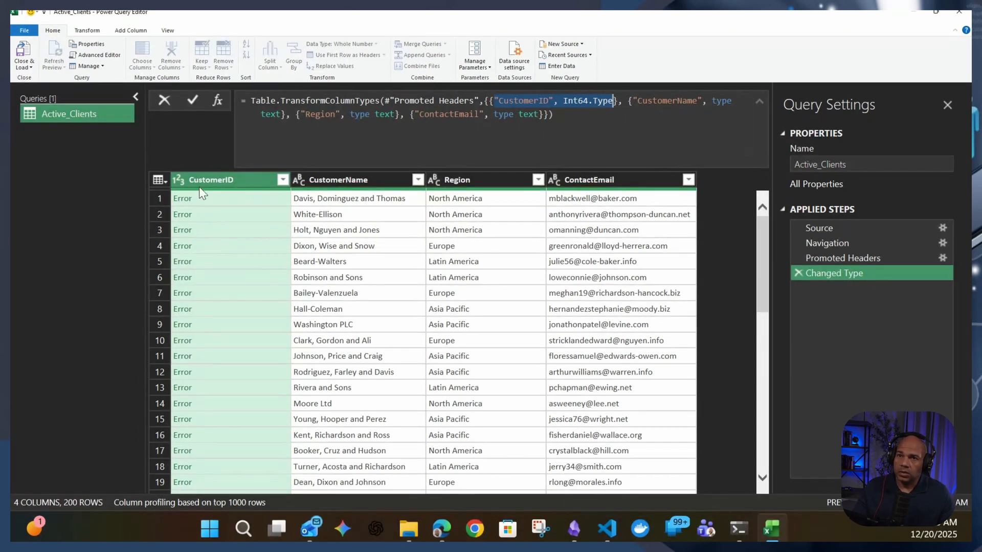
# Set the CustomerID column's data type back to Text, replacing the current conversion.
pyautogui.click(179, 182)
pyautogui.click(179, 182)
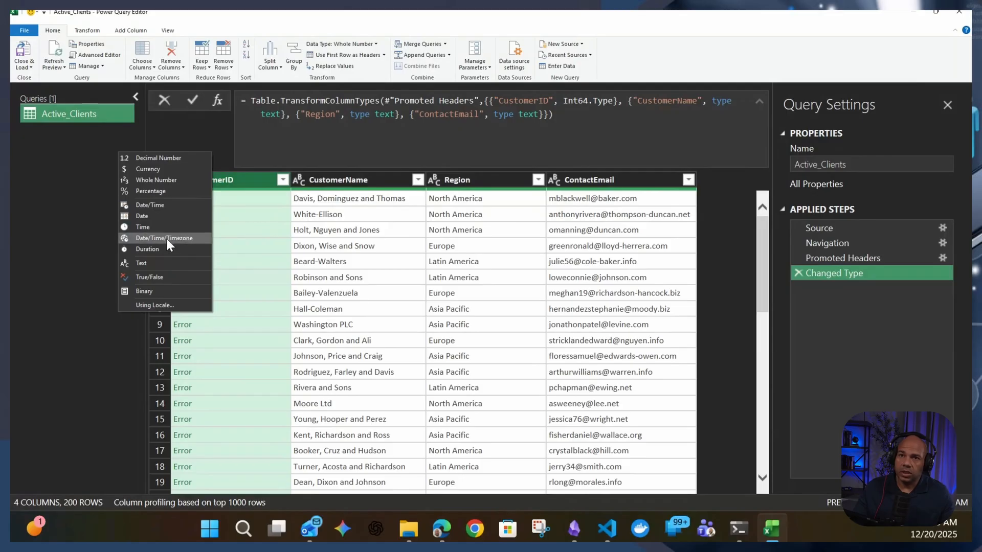
pyautogui.click(164, 262)
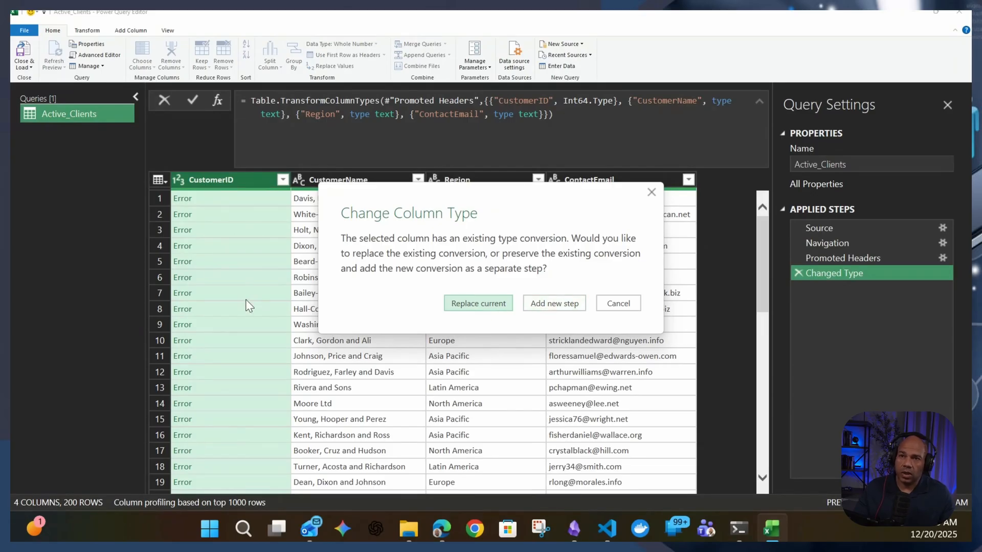
pyautogui.click(477, 306)
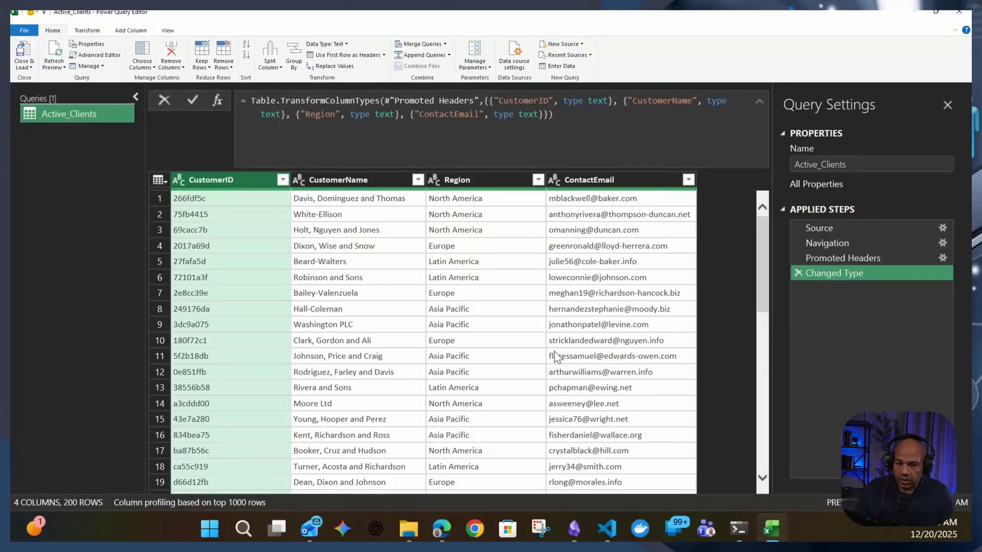
# Inspect the Source step's formula and highlight the user-specific part of the Customers_List.xlsx file path.
pyautogui.click(848, 231)
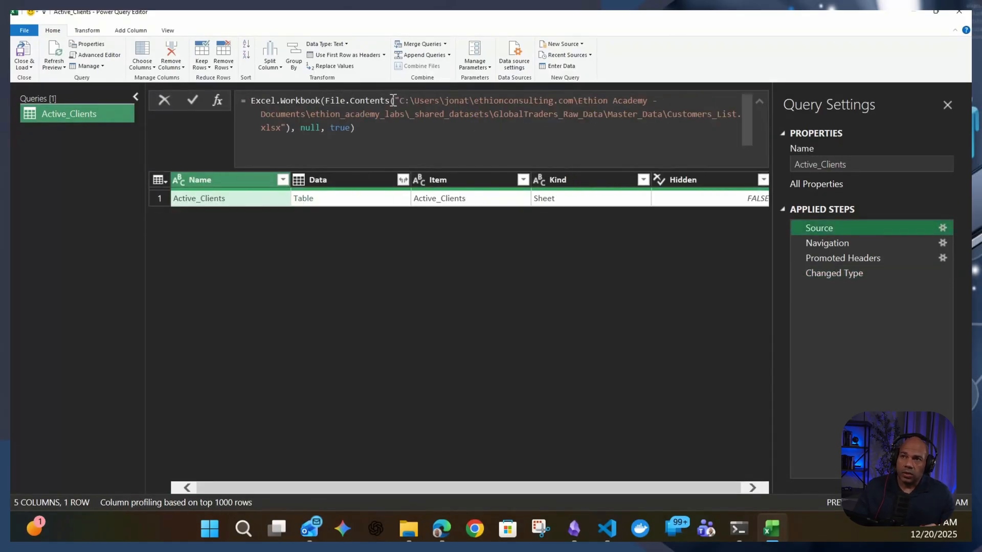
pyautogui.moveTo(399, 98); pyautogui.dragTo(574, 100)
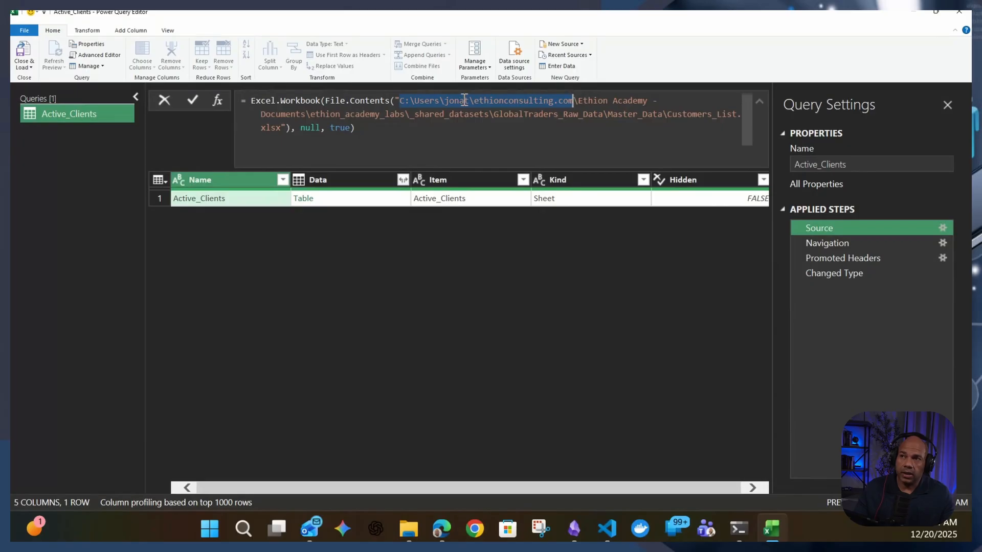
pyautogui.moveTo(474, 97); pyautogui.dragTo(555, 99)
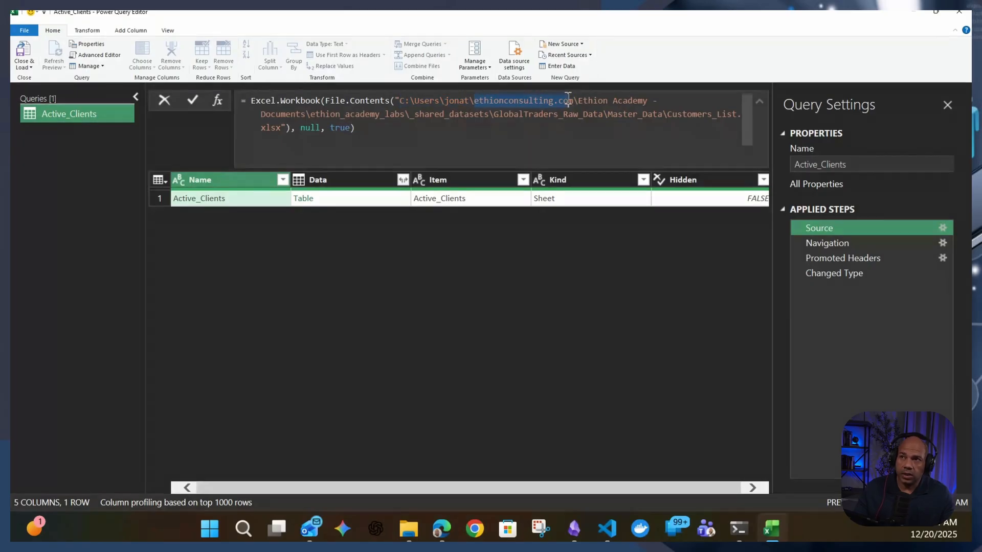
pyautogui.doubleClick(457, 100)
pyautogui.moveTo(400, 100); pyautogui.dragTo(571, 98)
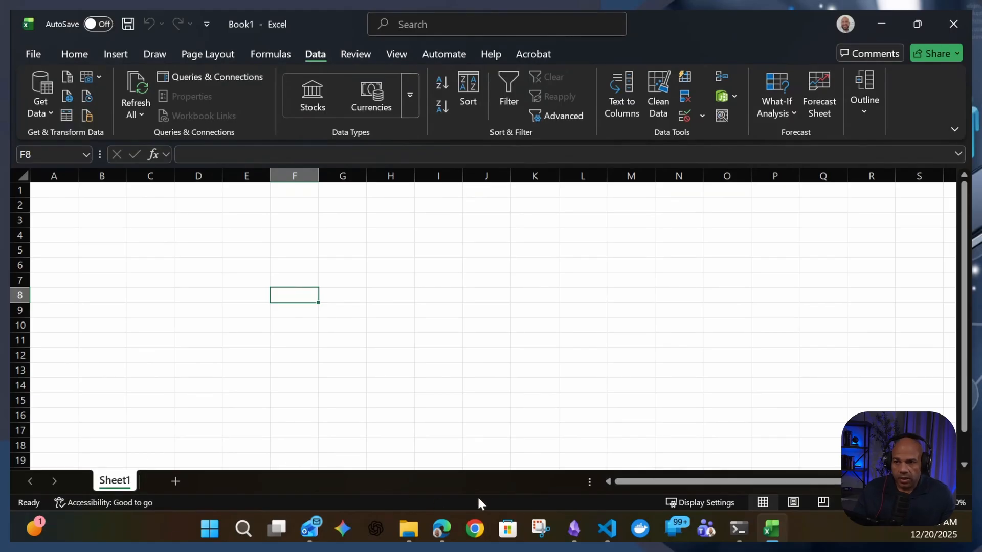
# Switch to File Explorer, open Customers_List.xlsx, copy its SharePoint path from the file information, and close the workbook.
pyautogui.moveTo(449, 536)
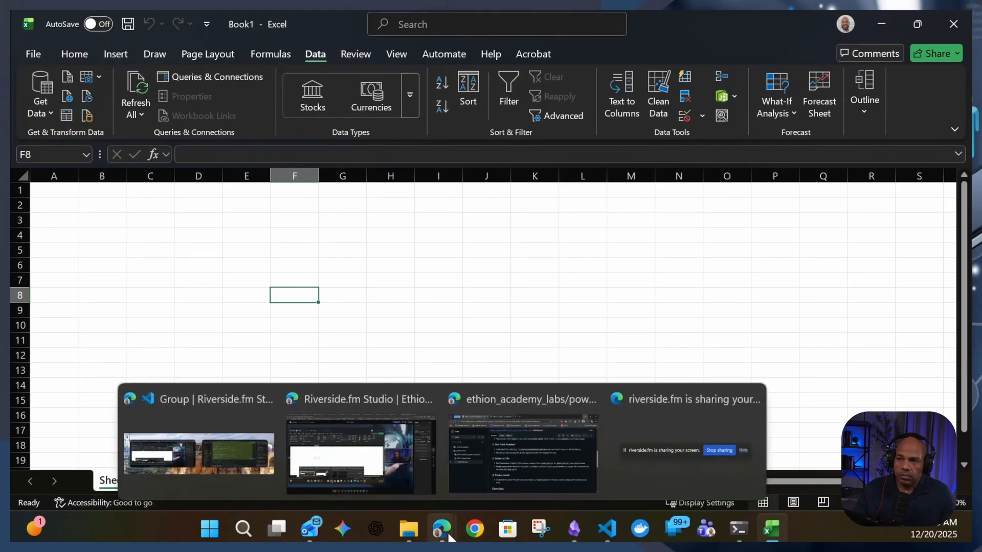
pyautogui.moveTo(412, 538)
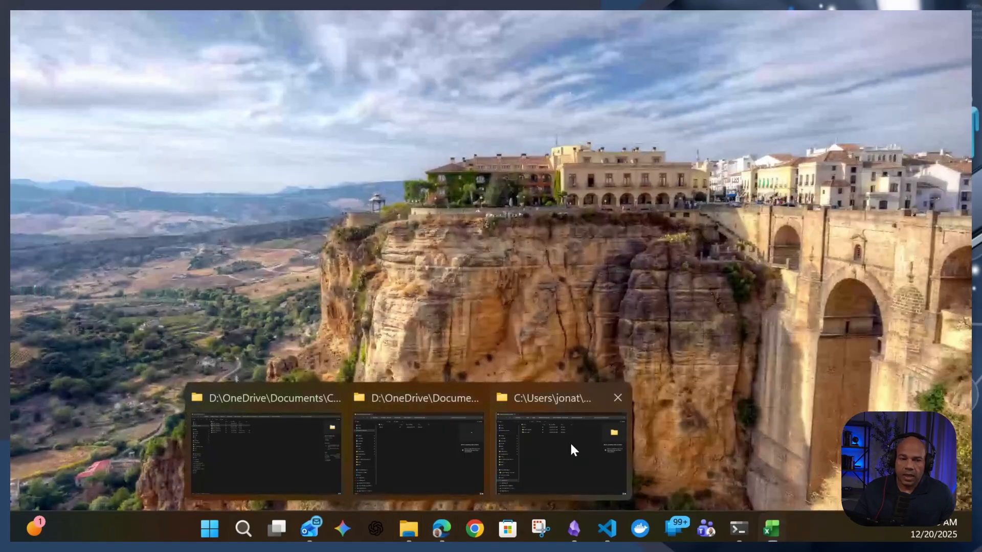
pyautogui.click(569, 441)
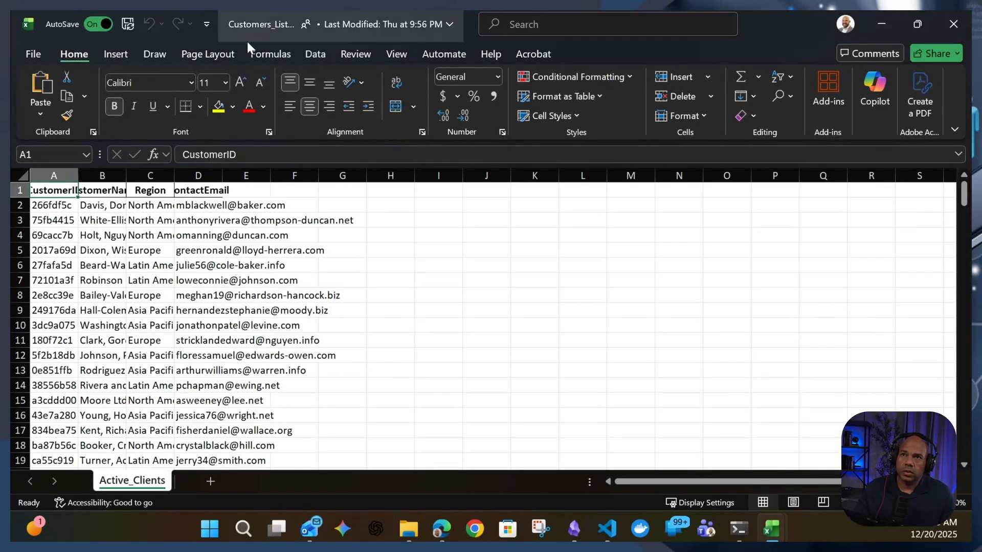
pyautogui.click(34, 54)
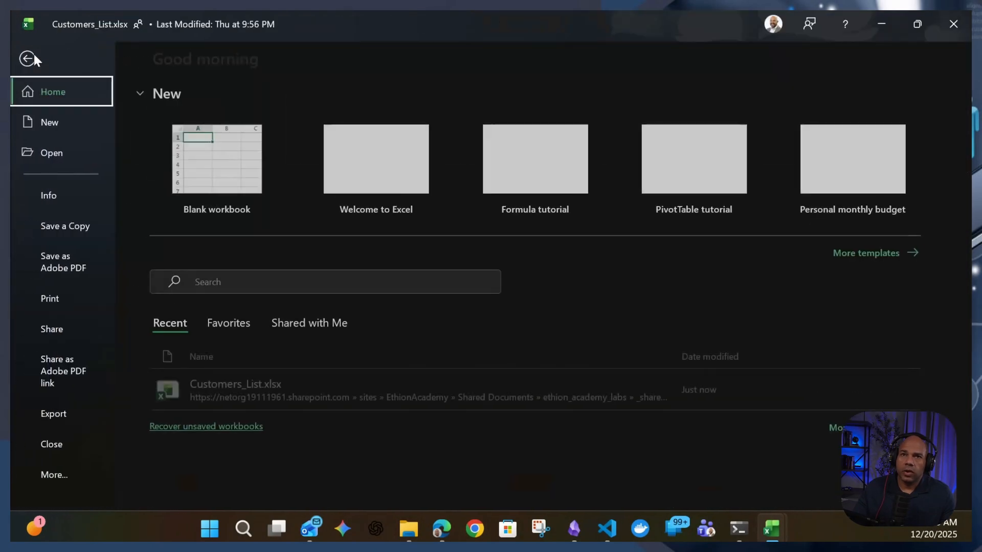
pyautogui.click(60, 196)
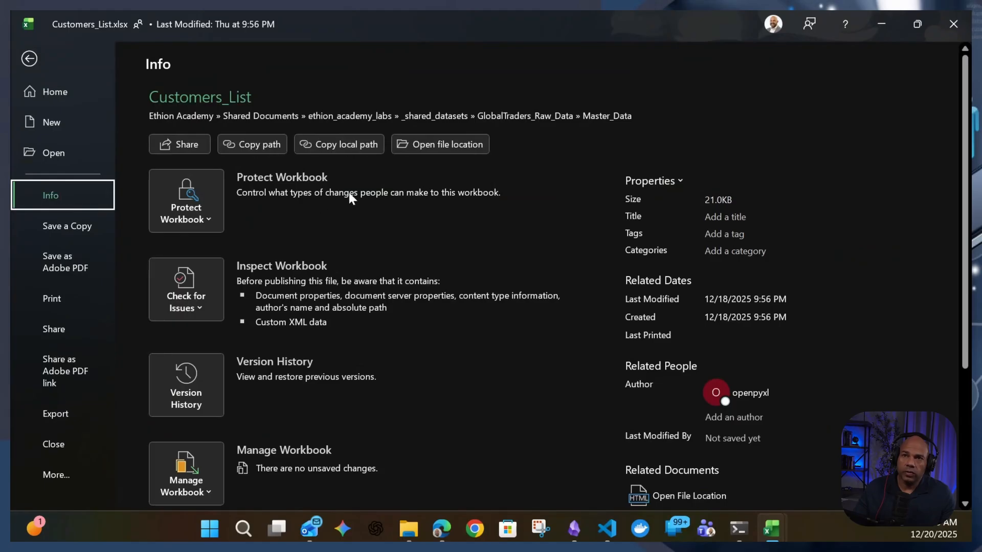
pyautogui.click(257, 146)
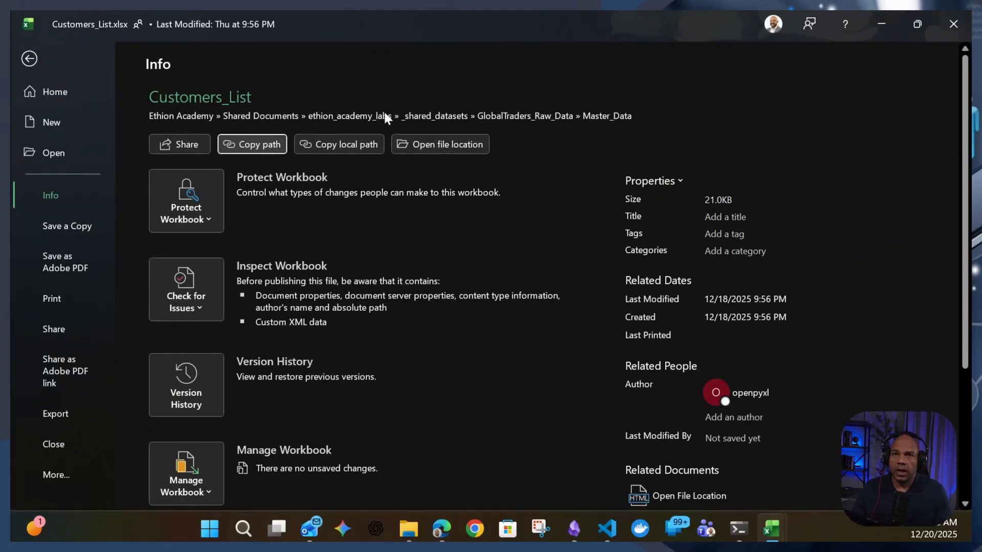
pyautogui.click(963, 25)
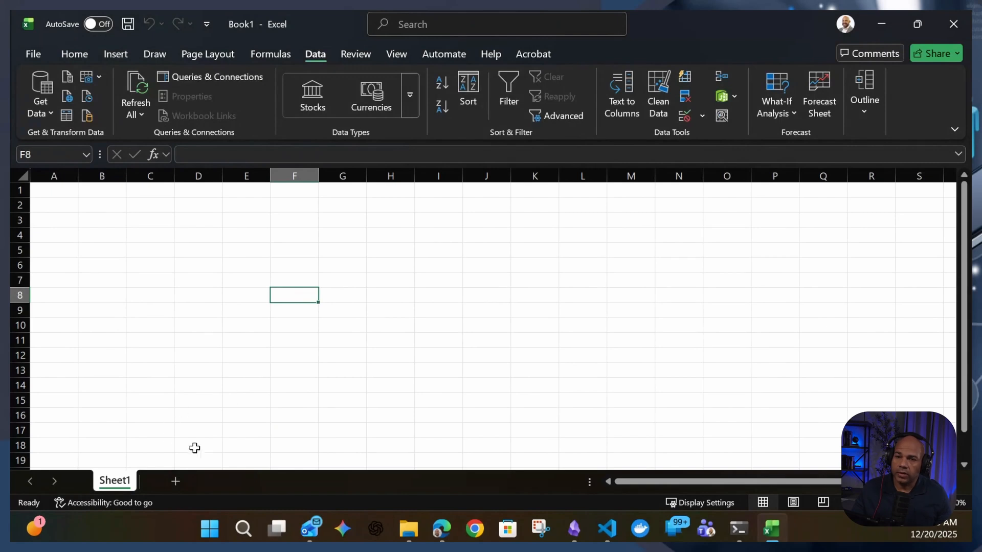
# Import from an Excel workbook using the copied Customers_List.xlsx web path with the trailing ?web=1 removed.
pyautogui.click(37, 117)
pyautogui.moveTo(154, 171)
pyautogui.click(279, 168)
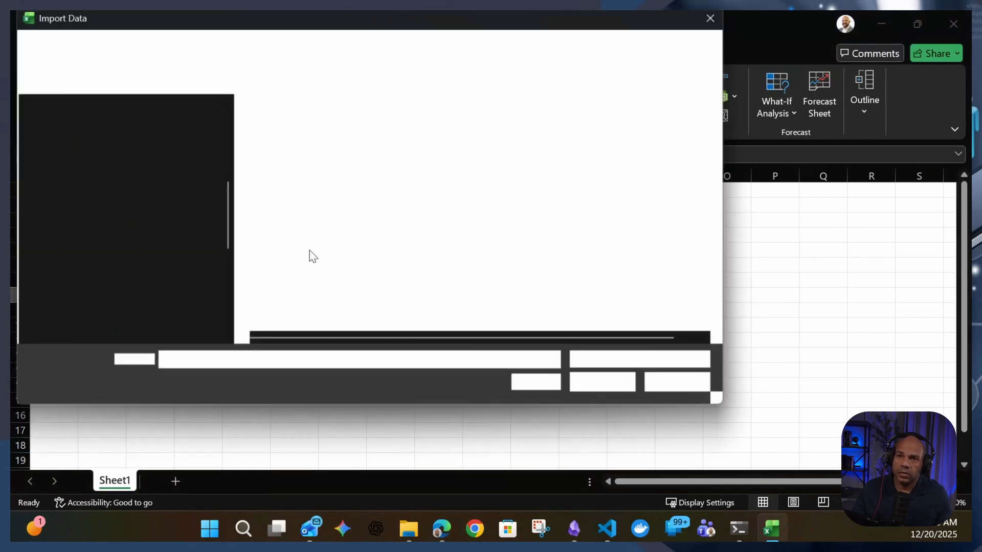
pyautogui.hotkey('ctrl', 'v')
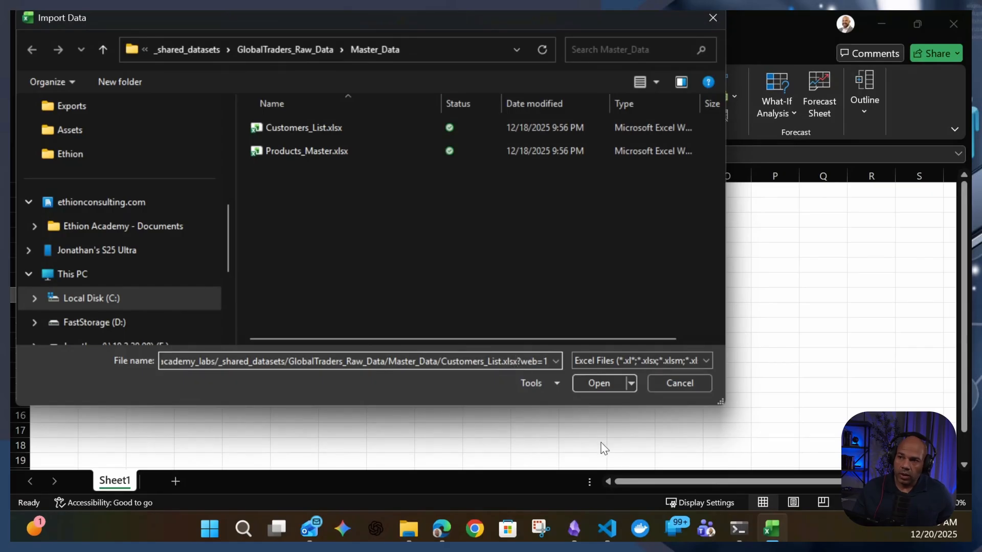
pyautogui.press('Delete')
pyautogui.press('Delete')
pyautogui.press('Delete')
pyautogui.press('Delete')
pyautogui.press('Delete')
pyautogui.press('Delete')
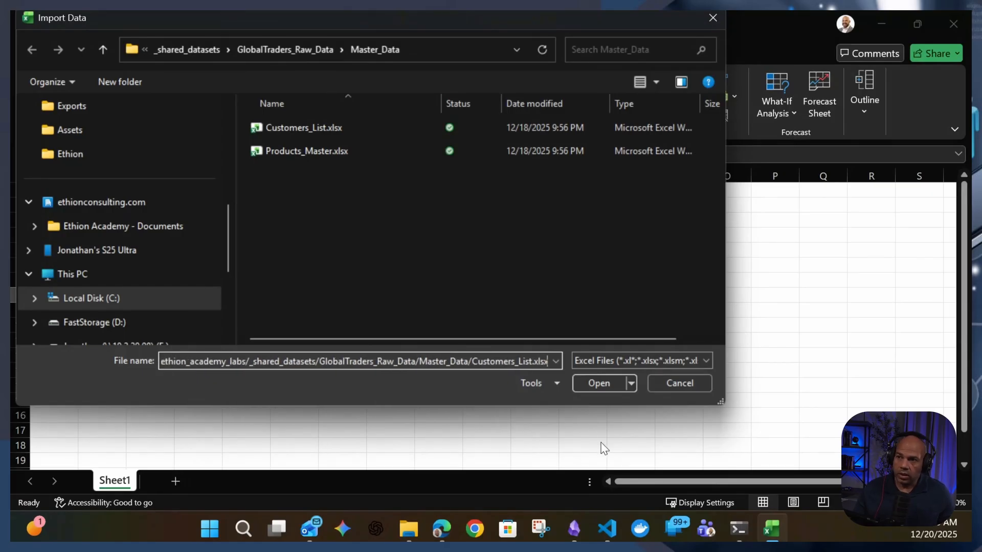
pyautogui.click(587, 382)
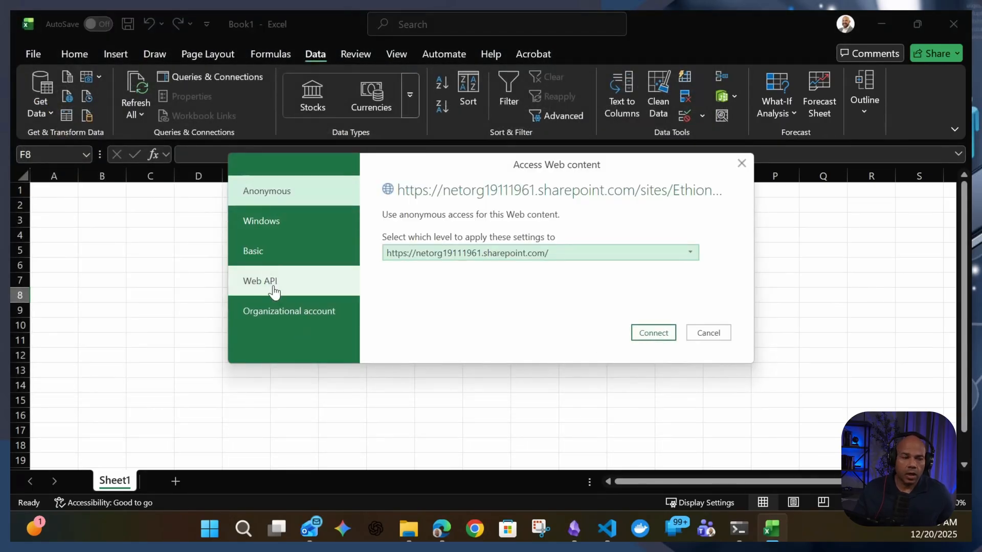
# Connect to the SharePoint site with an organizational account sign-in and open the Active_Clients sheet for transformation.
pyautogui.click(290, 314)
pyautogui.click(404, 238)
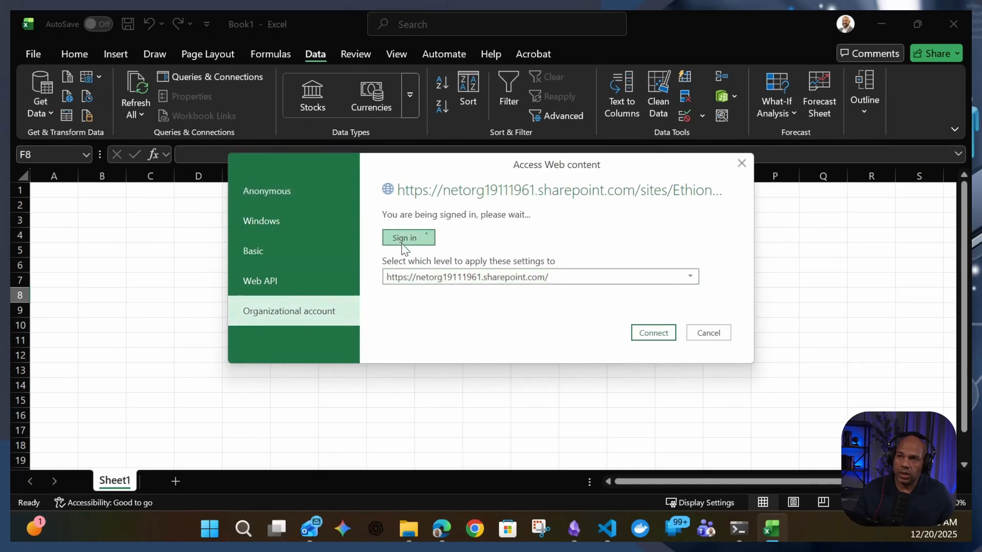
pyautogui.click(664, 332)
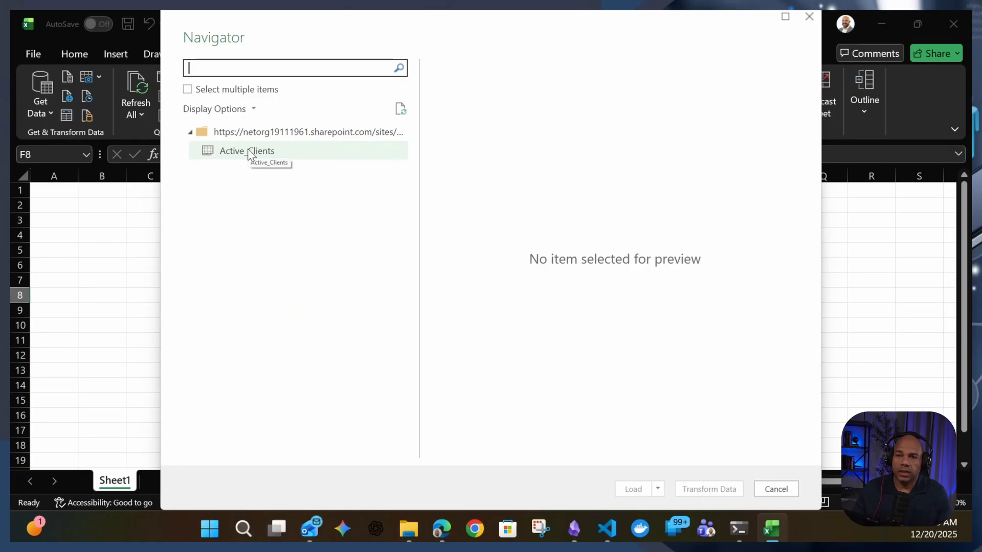
pyautogui.click(250, 151)
pyautogui.click(714, 489)
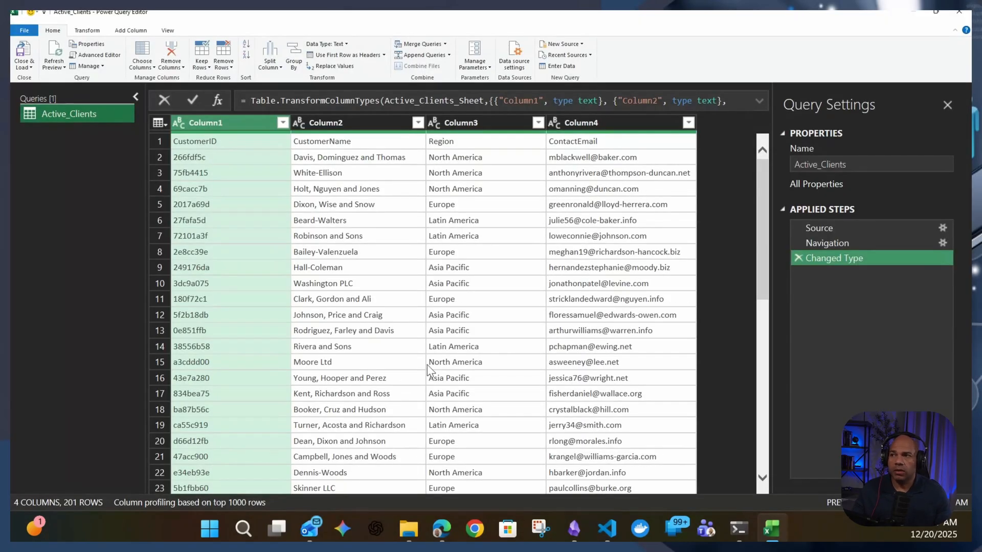
# Inspect the Source step's formula and highlight the SharePoint web address inside Web.Contents.
pyautogui.click(857, 226)
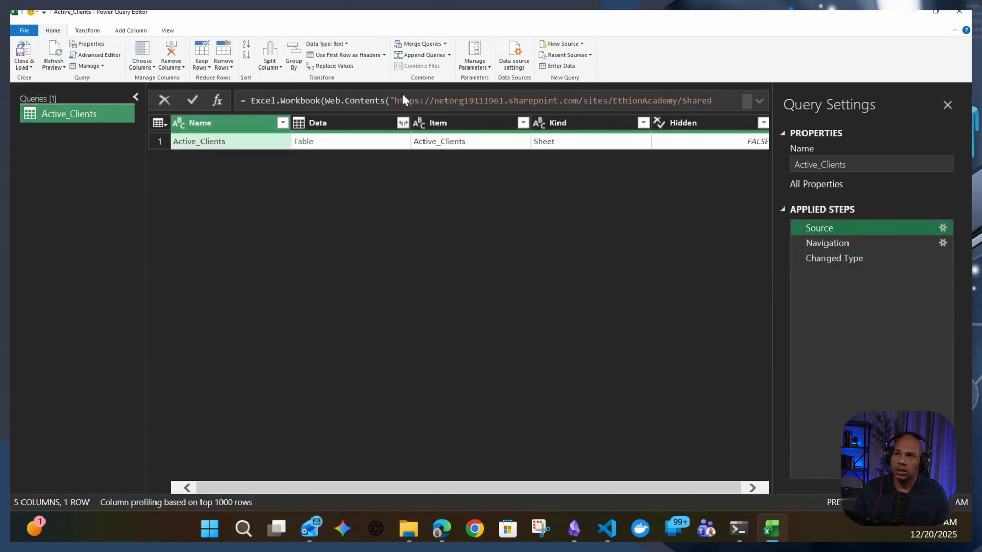
pyautogui.moveTo(401, 100); pyautogui.dragTo(618, 100)
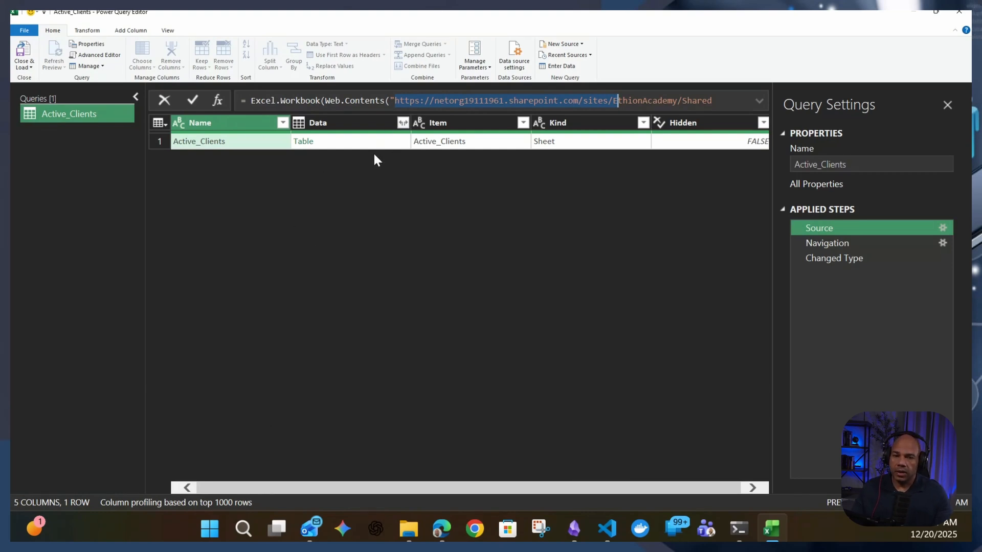
pyautogui.click(394, 101)
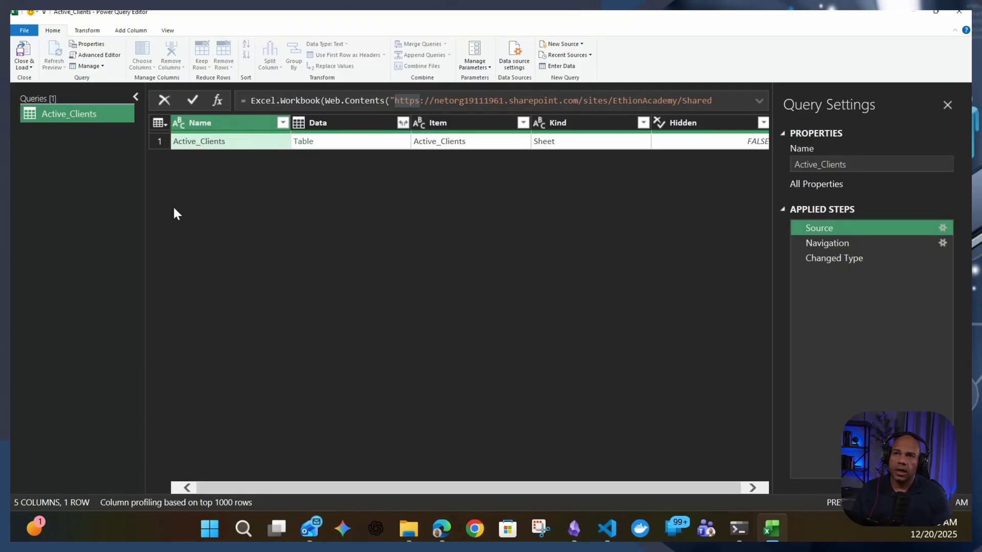
pyautogui.click(439, 101)
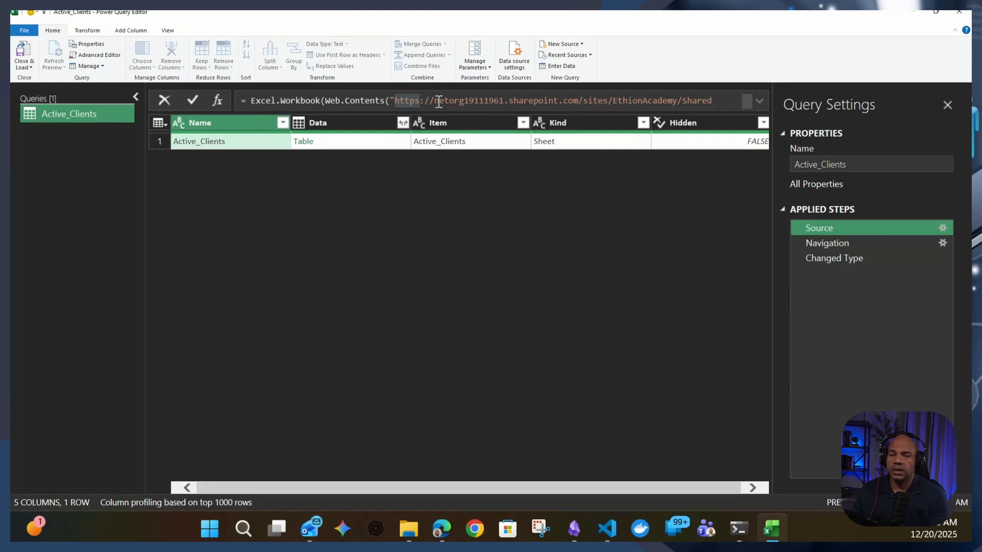
pyautogui.click(266, 174)
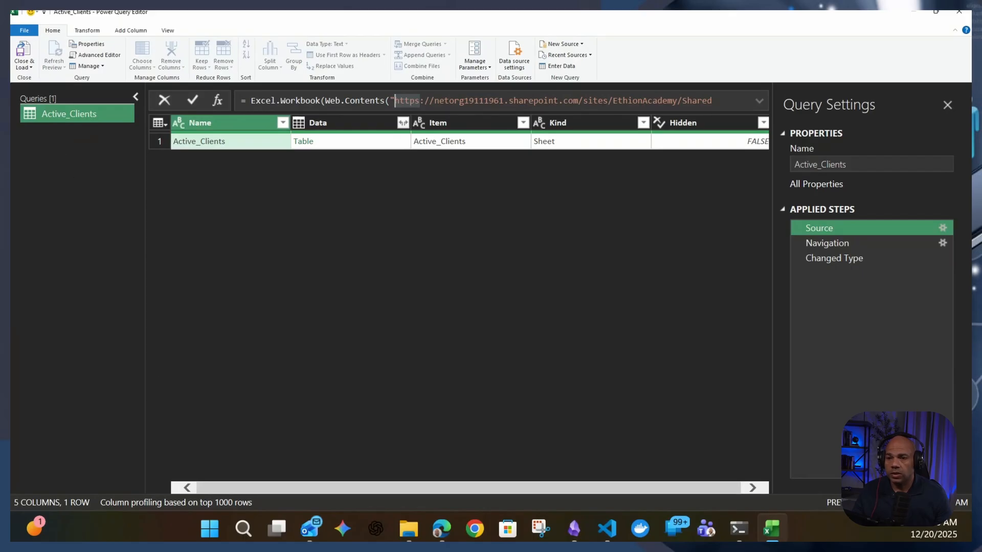
# Switch to File Explorer and browse from Master_Data to the 2023 folder under GlobalTraders_Raw_Data > Sales.
pyautogui.moveTo(408, 529)
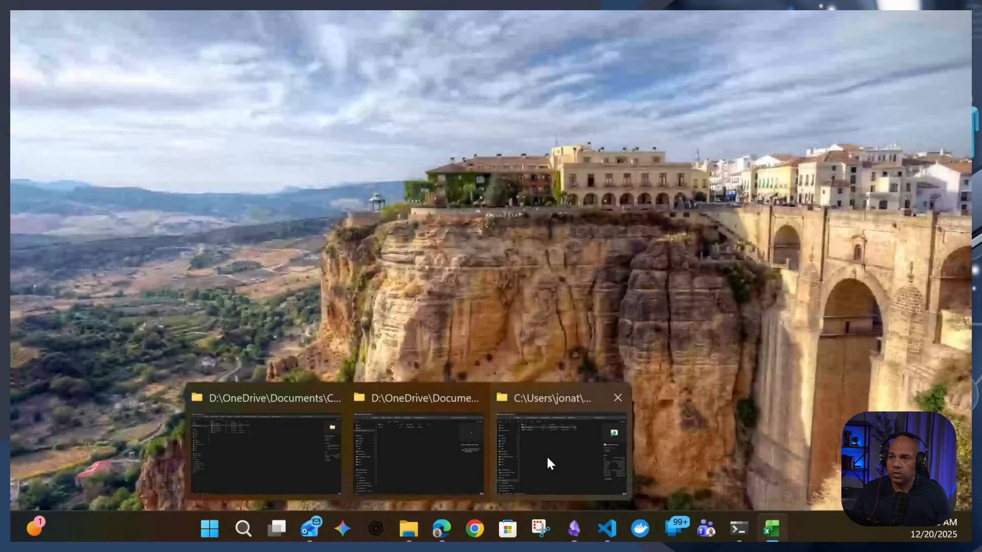
pyautogui.click(546, 455)
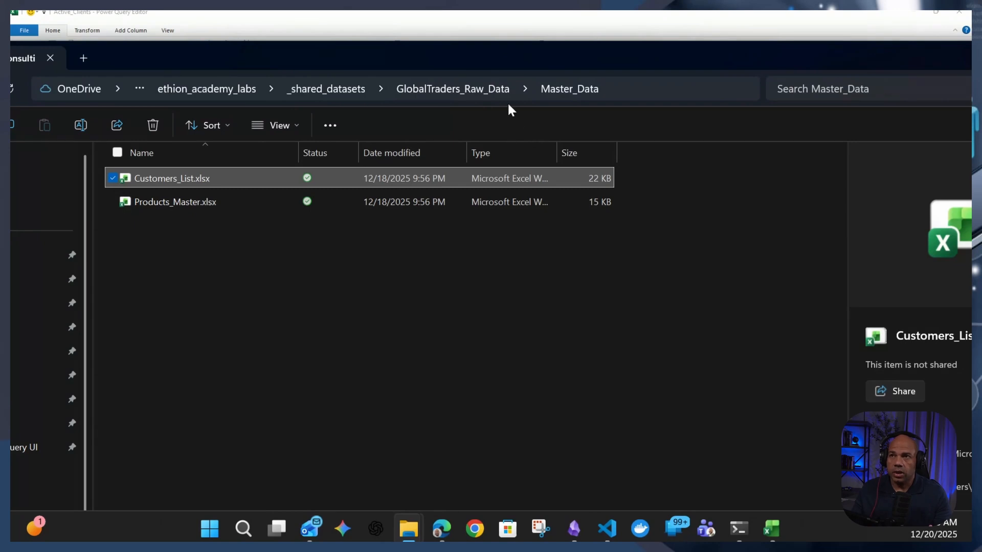
pyautogui.click(525, 88)
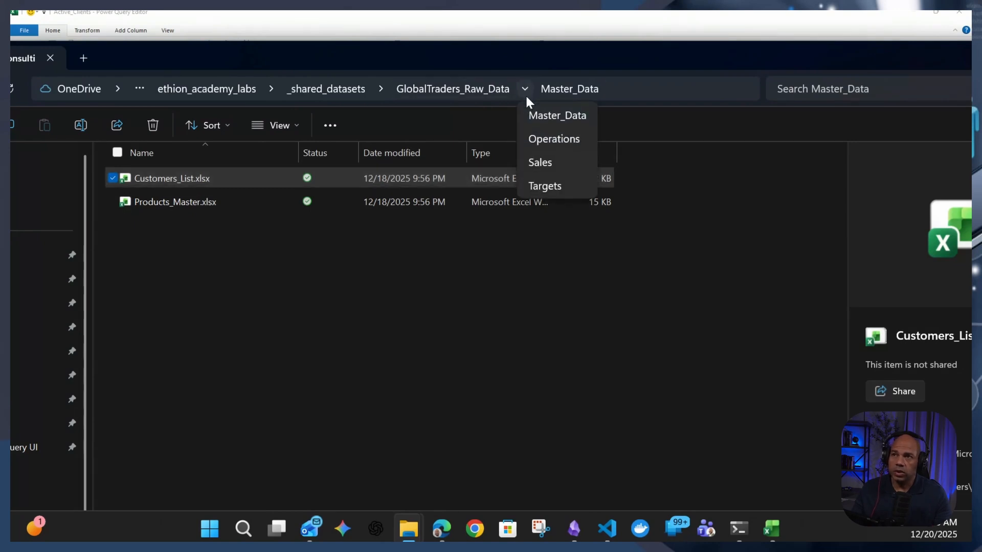
pyautogui.click(545, 166)
pyautogui.doubleClick(157, 174)
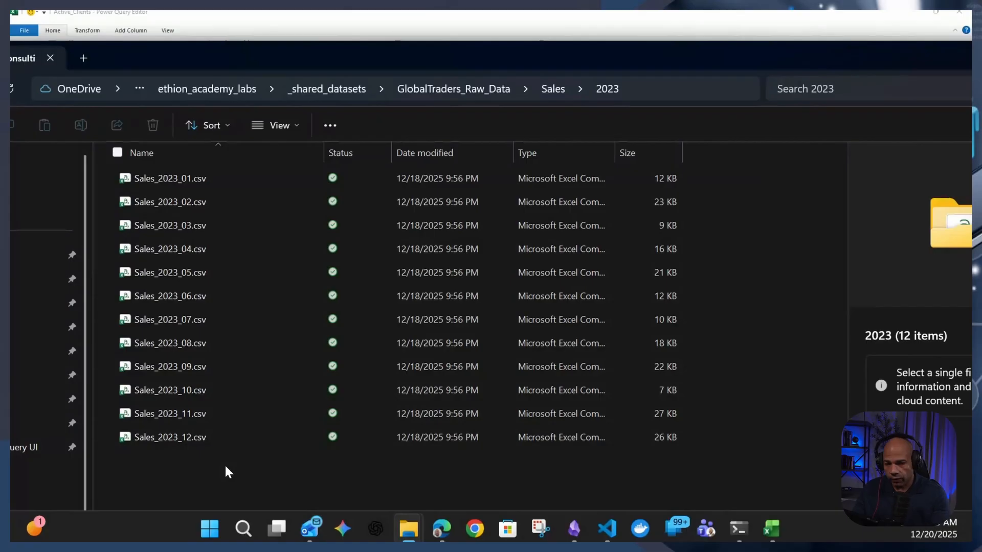
# Close the Power Query Editor and keep the changes so the Active_Clients query loads into the workbook.
pyautogui.doubleClick(841, 19)
pyautogui.click(895, 68)
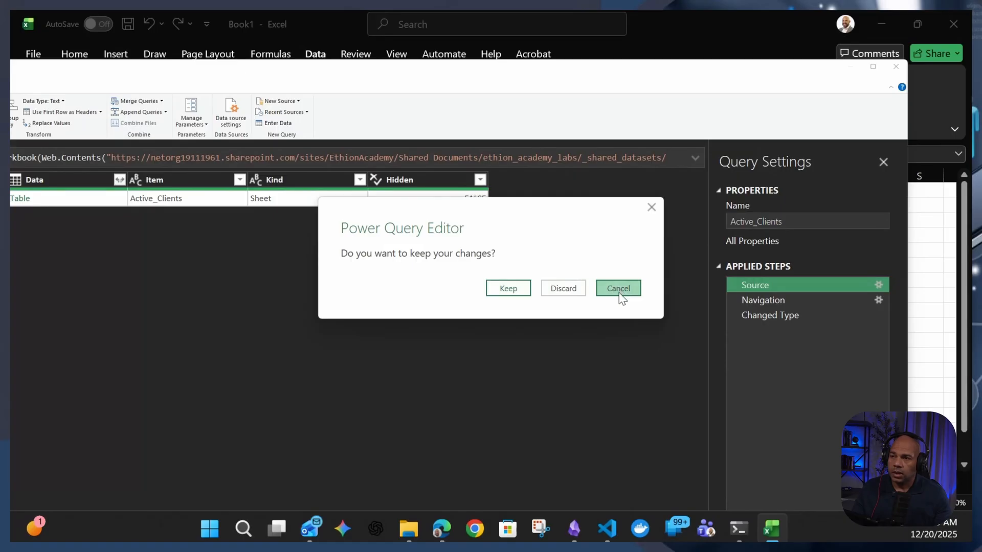
pyautogui.click(503, 292)
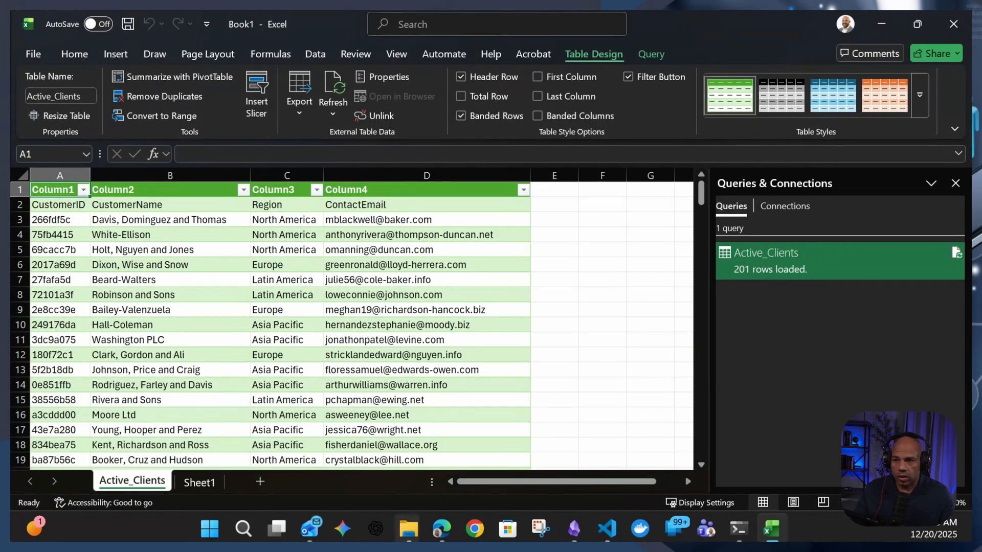
# Open Sales_2023_01.csv from the 2023 folder without converting its data, and copy the file's path.
pyautogui.moveTo(417, 531)
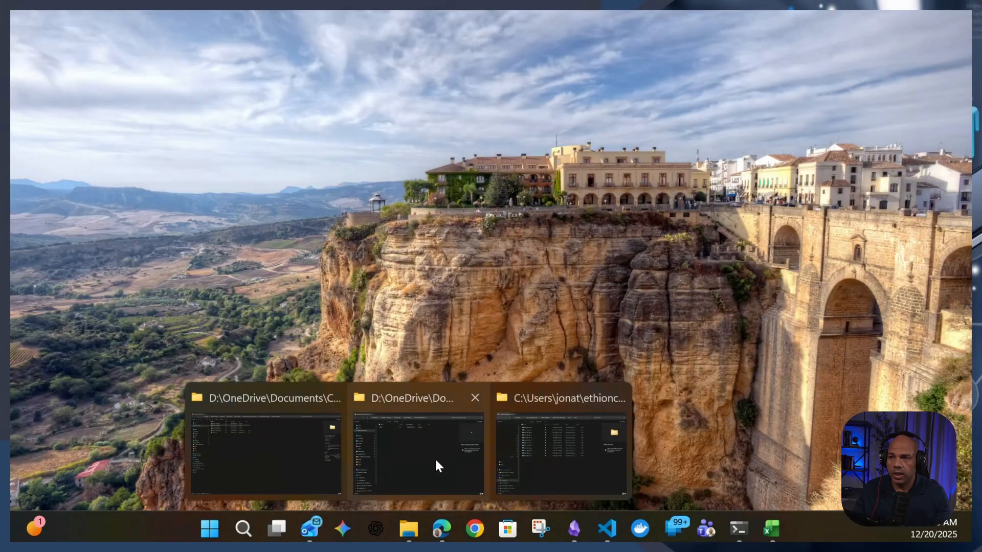
pyautogui.click(435, 460)
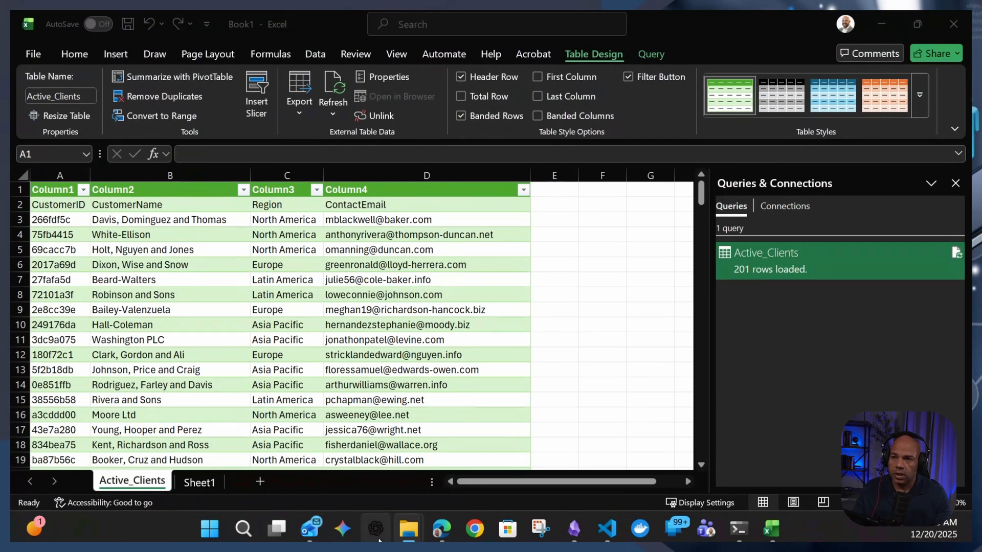
pyautogui.moveTo(416, 529)
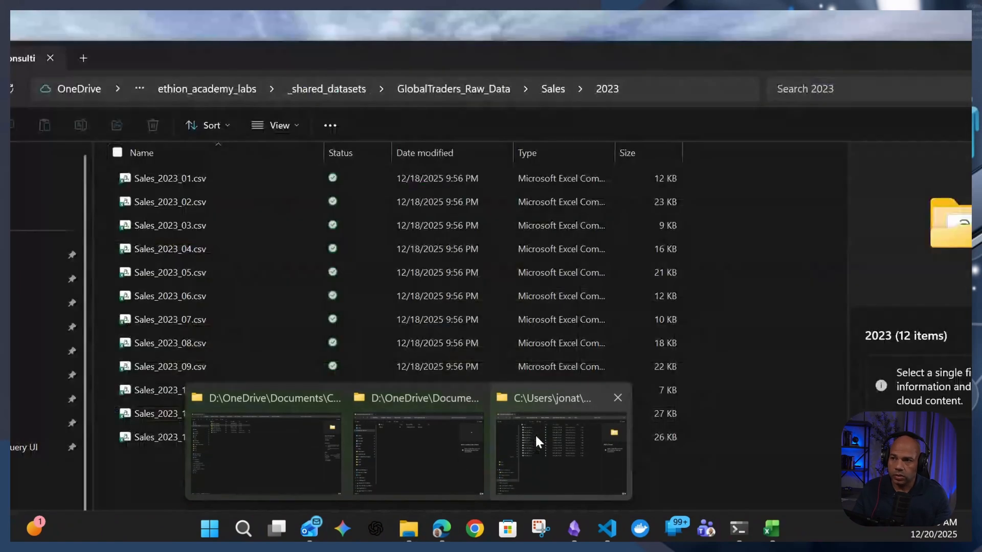
pyautogui.click(535, 434)
pyautogui.doubleClick(153, 178)
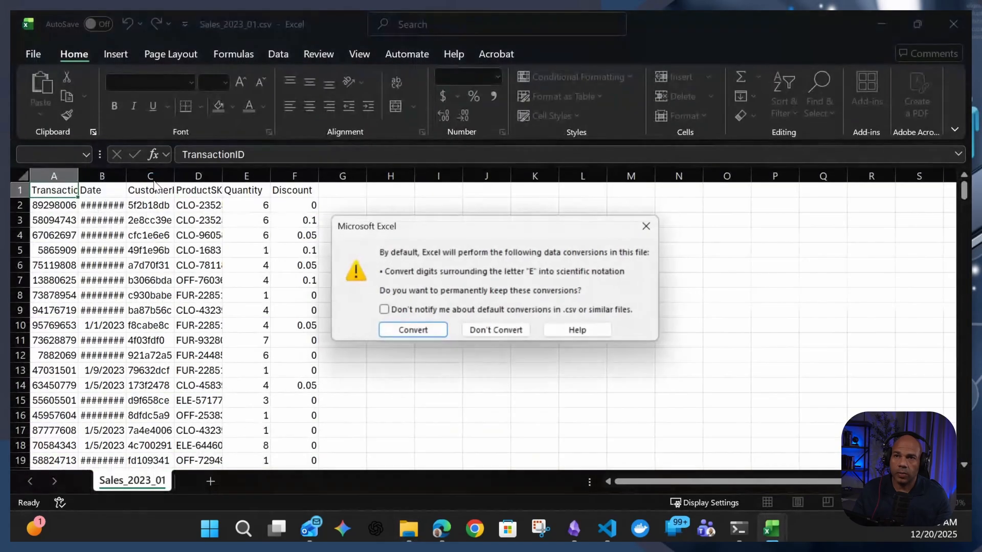
pyautogui.click(501, 333)
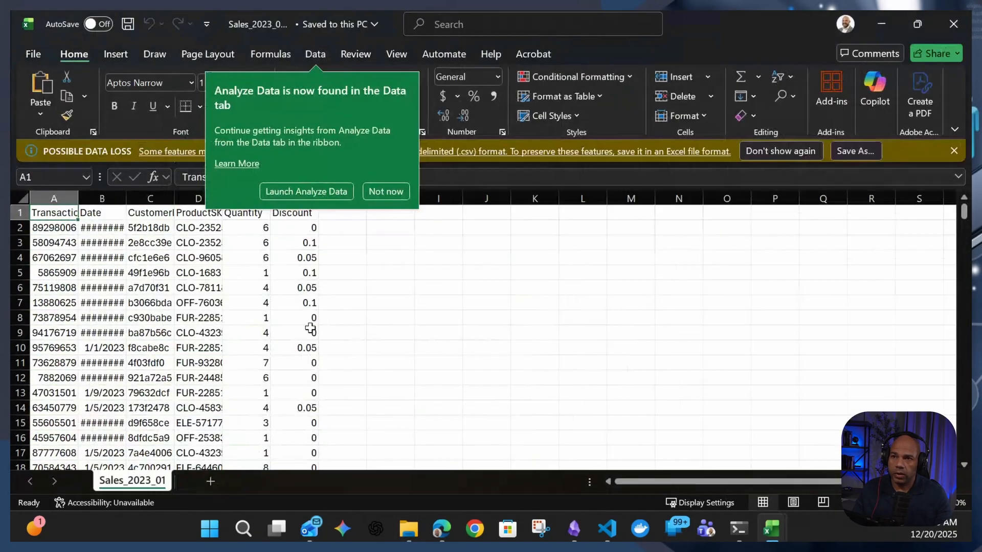
pyautogui.click(33, 54)
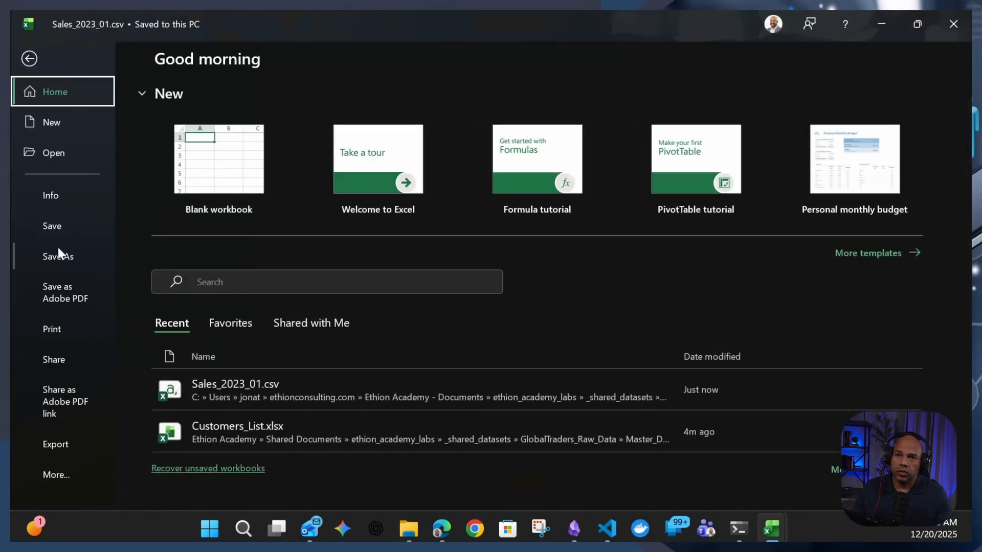
pyautogui.click(62, 198)
pyautogui.click(333, 145)
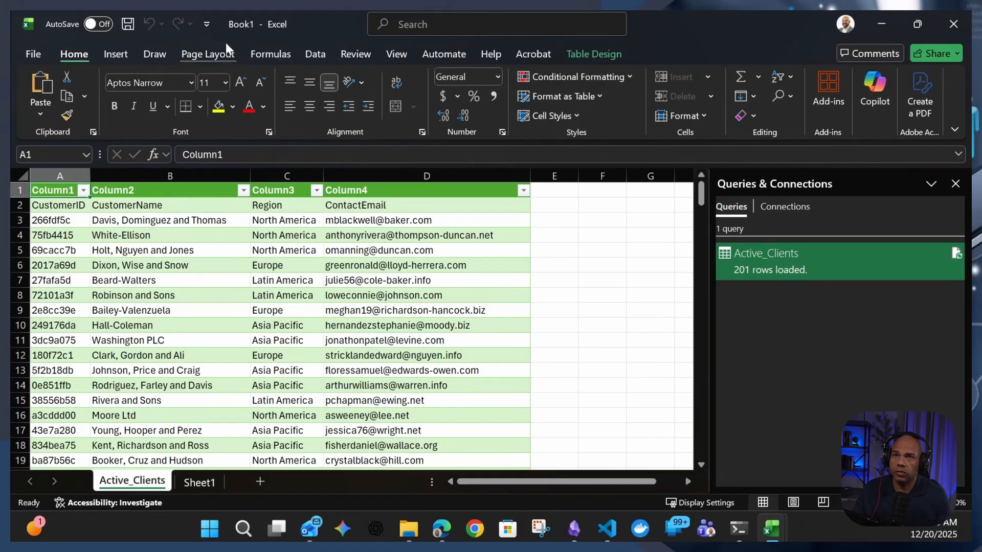
# Start a Text/CSV import in Book1 and enter the copied path of Sales_2023_01.csv as the file name.
pyautogui.click(309, 53)
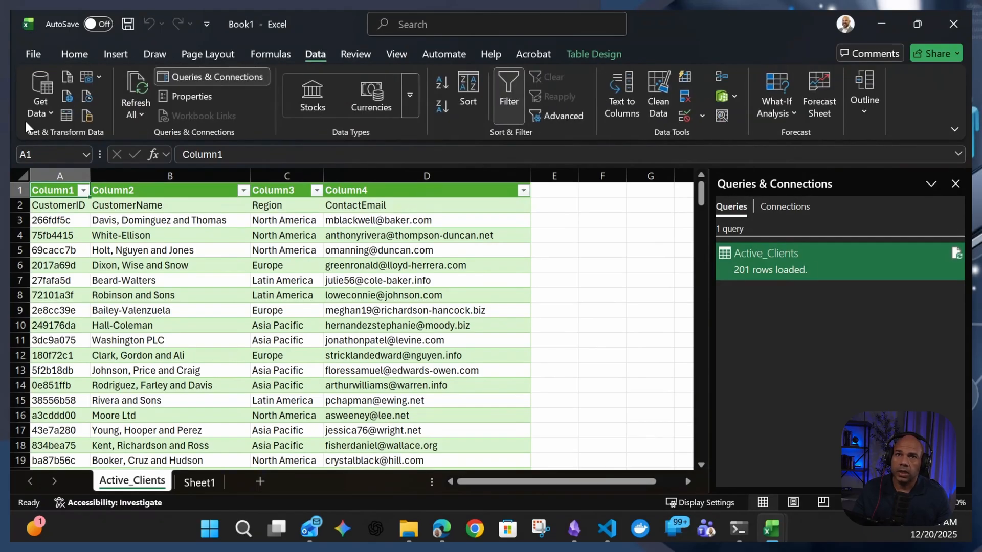
pyautogui.click(38, 110)
pyautogui.moveTo(134, 176)
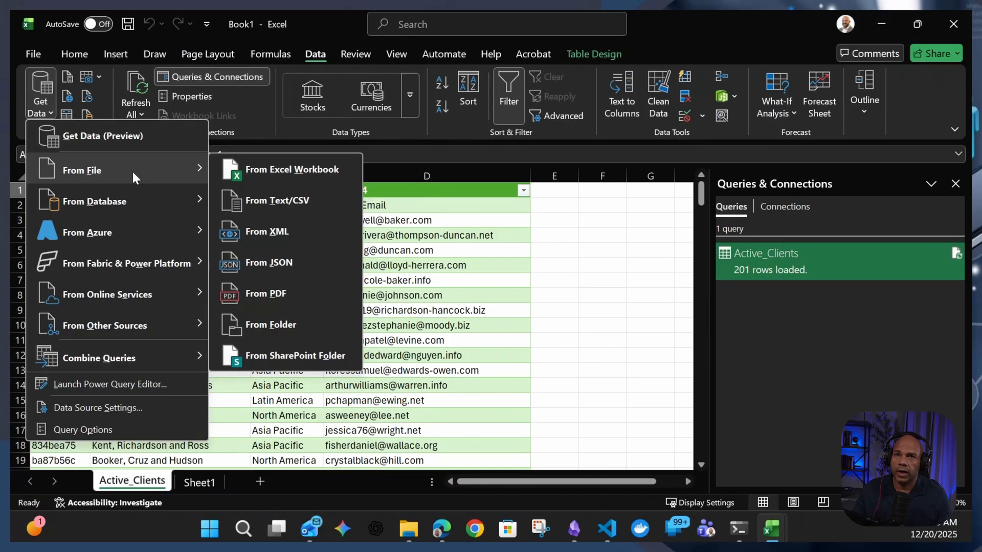
pyautogui.click(294, 200)
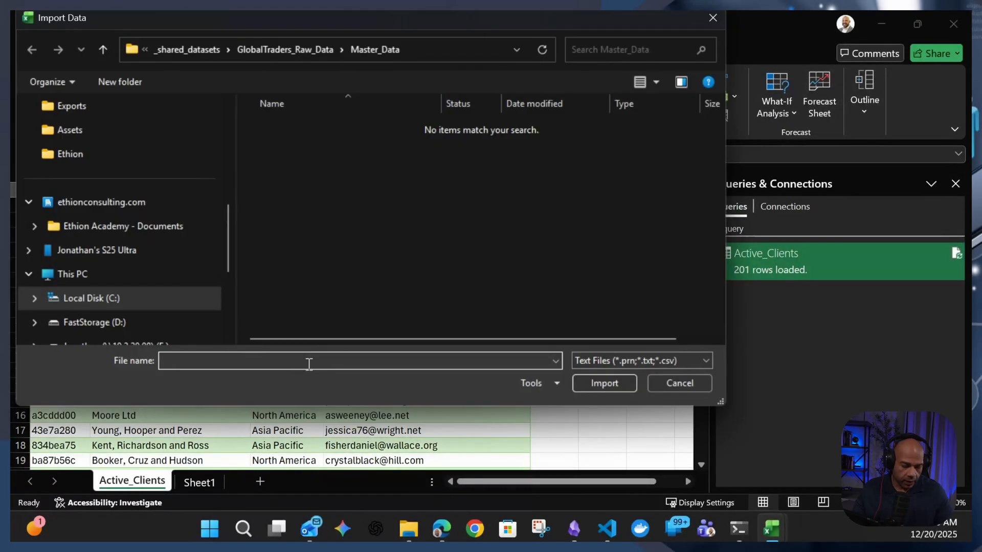
pyautogui.hotkey('ctrl', 'v')
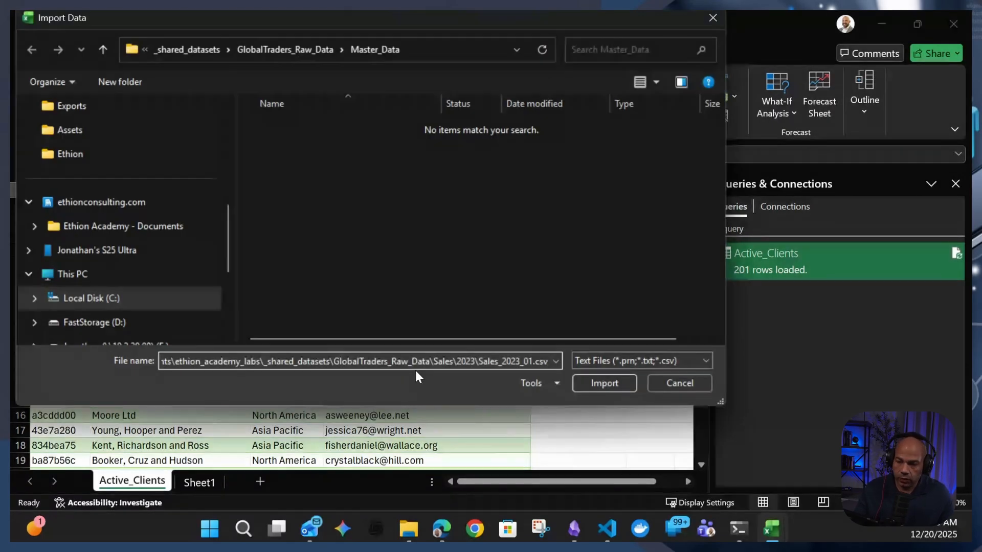
# Check the pasted path against the location shown in the Sales_2023_01.csv window, and return to Book1's import dialog.
pyautogui.moveTo(203, 362); pyautogui.dragTo(103, 375)
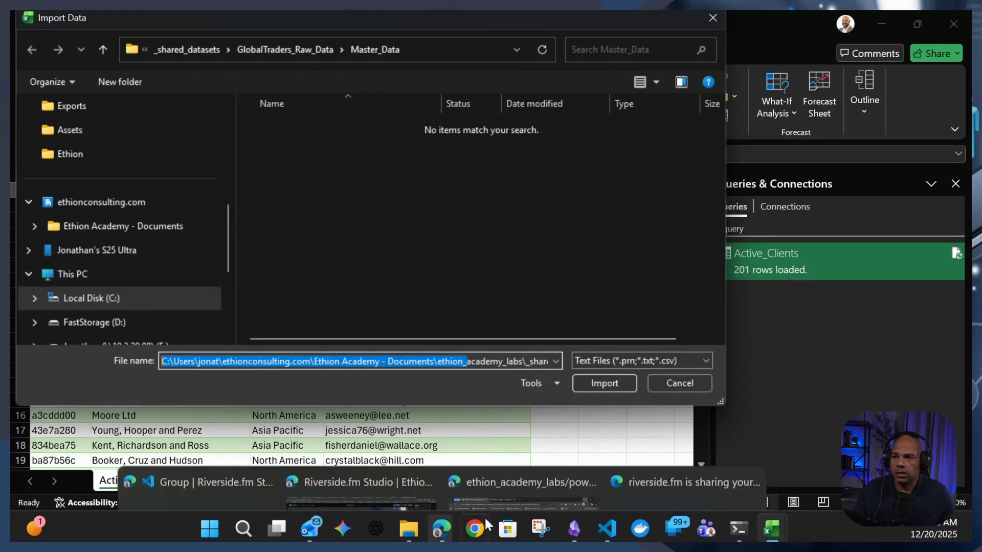
pyautogui.moveTo(779, 529)
pyautogui.click(838, 451)
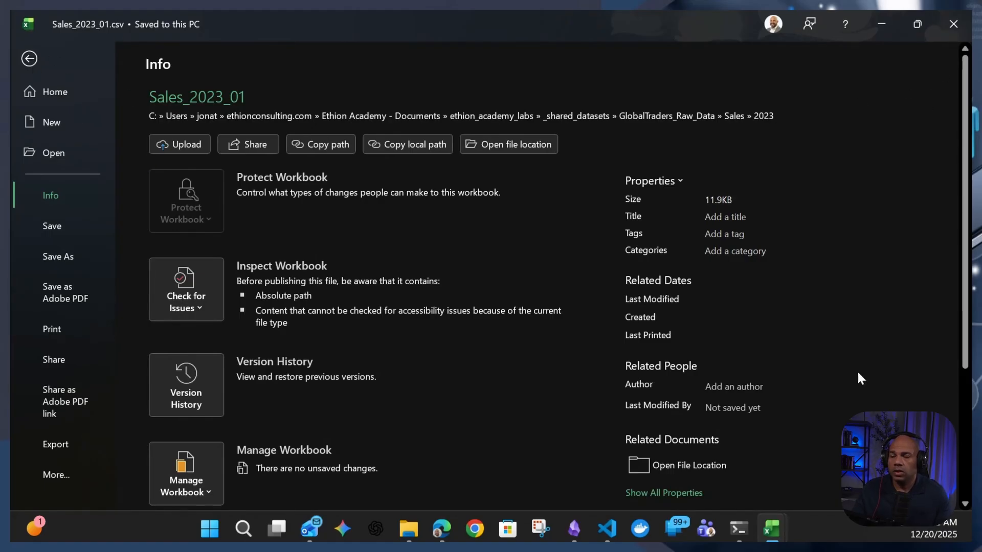
pyautogui.click(773, 529)
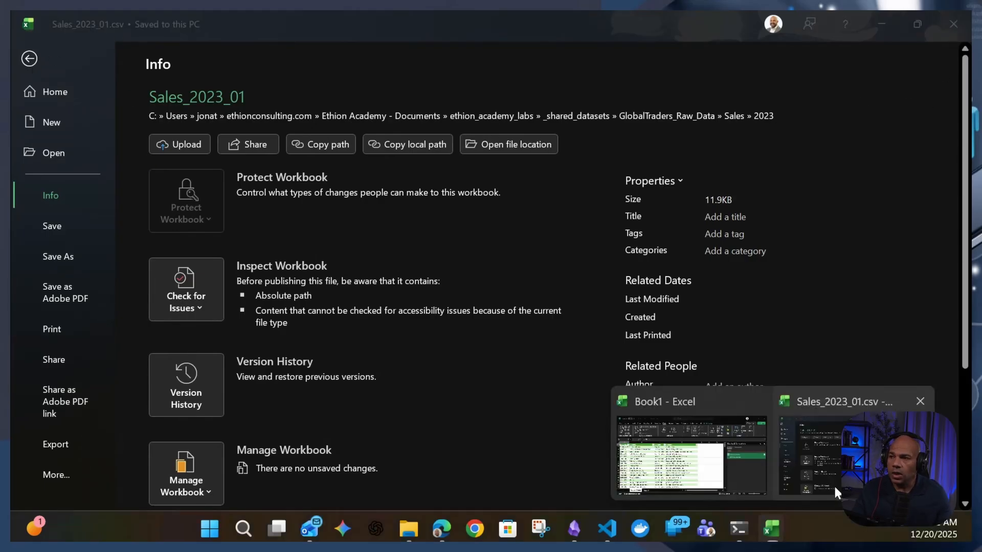
pyautogui.click(739, 465)
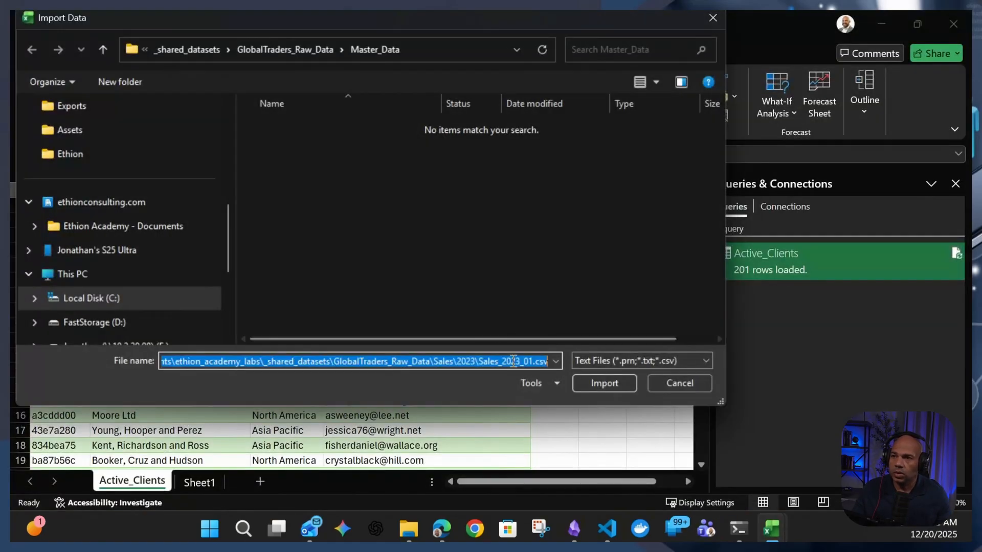
# Import Sales_2023_01.csv for transformation and maximize the Power Query Editor window.
pyautogui.click(600, 387)
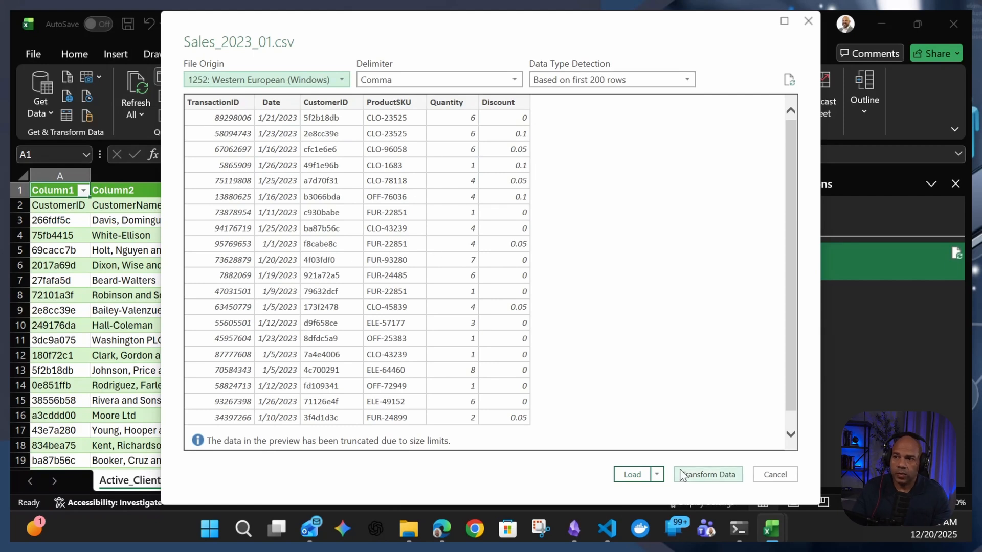
pyautogui.click(713, 471)
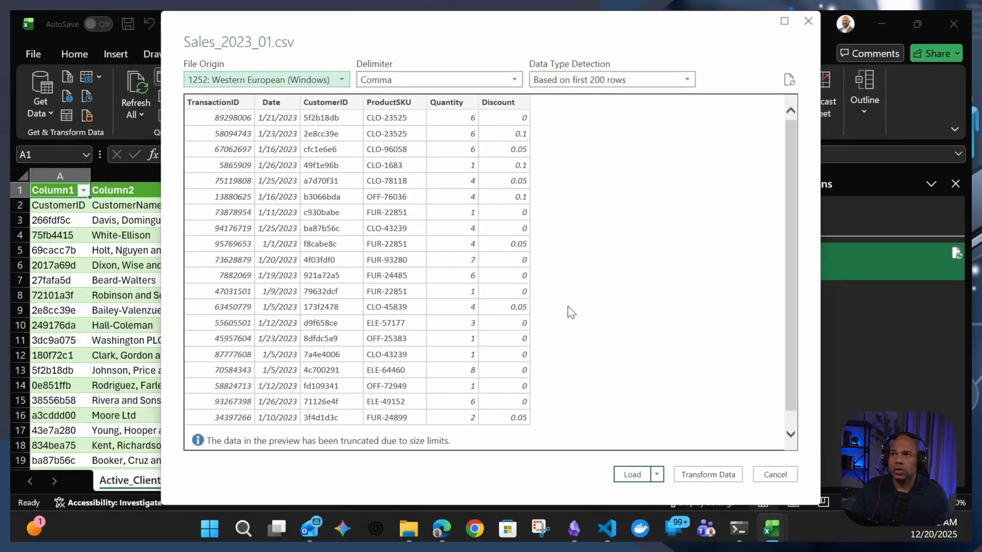
pyautogui.click(706, 481)
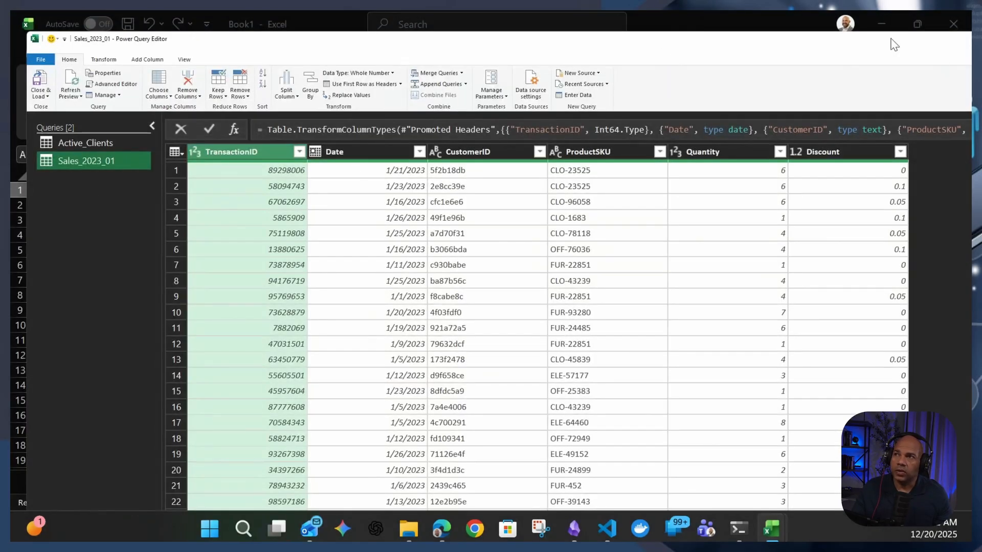
pyautogui.doubleClick(851, 42)
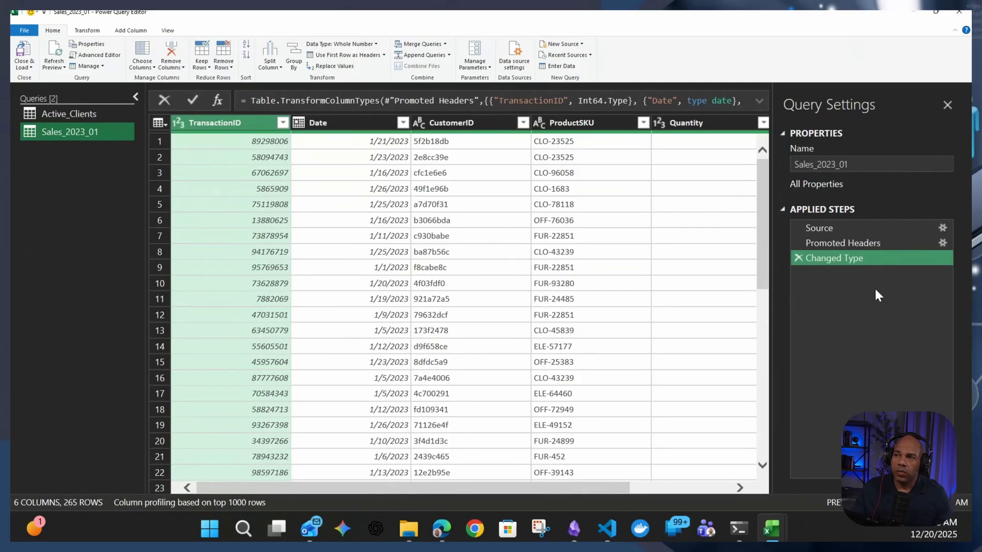
# Review the Source, Promoted Headers and Changed Type steps of Sales_2023_01, and expand the Source formula.
pyautogui.click(864, 230)
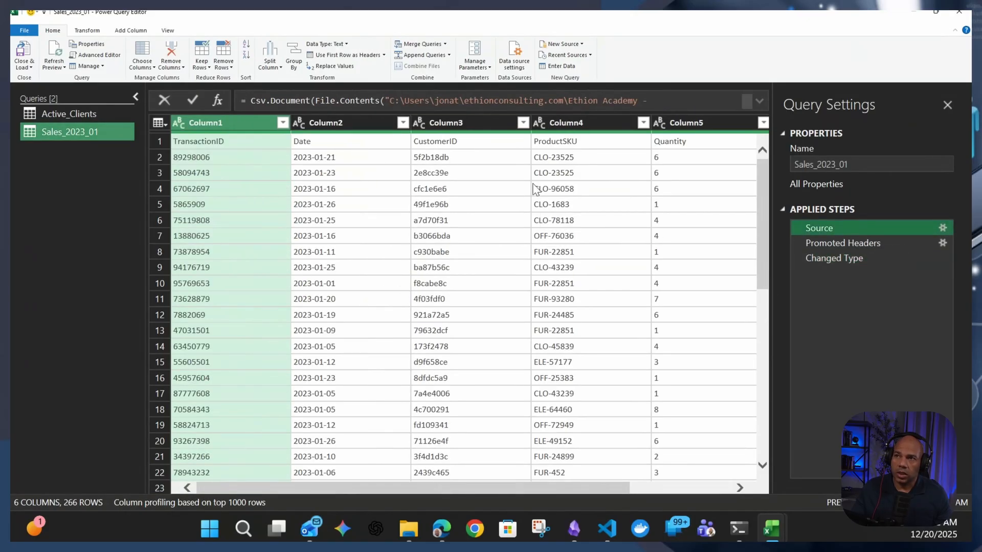
pyautogui.click(862, 243)
pyautogui.click(849, 259)
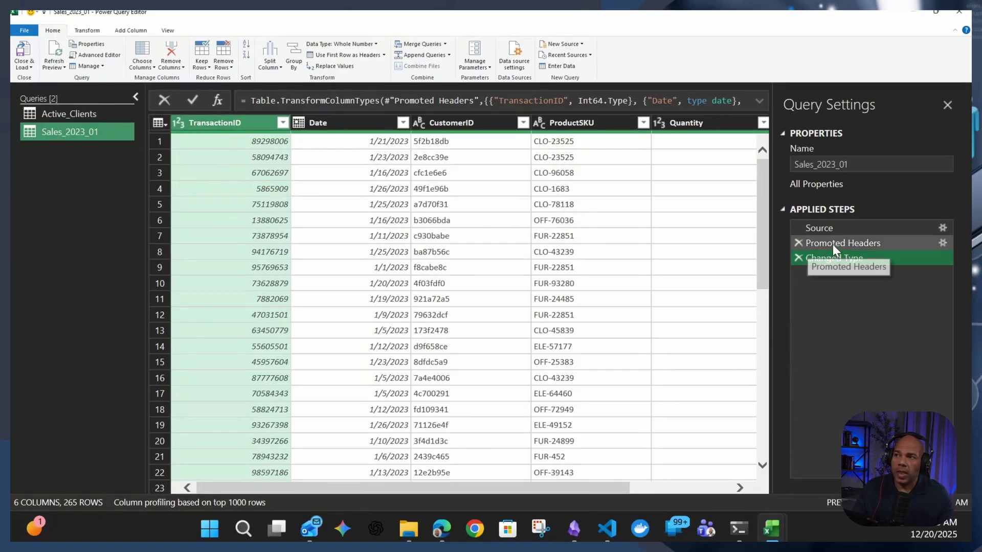
pyautogui.click(839, 226)
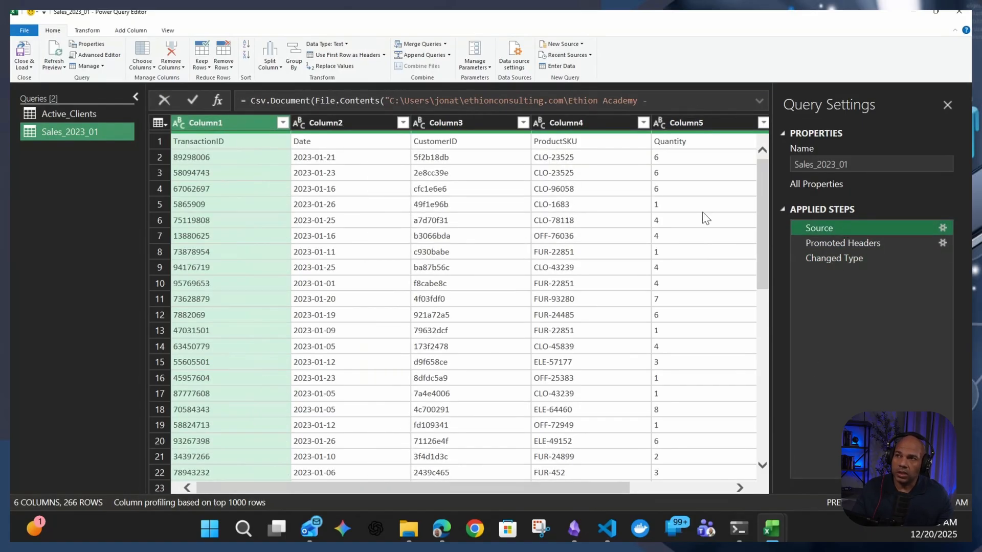
pyautogui.click(760, 101)
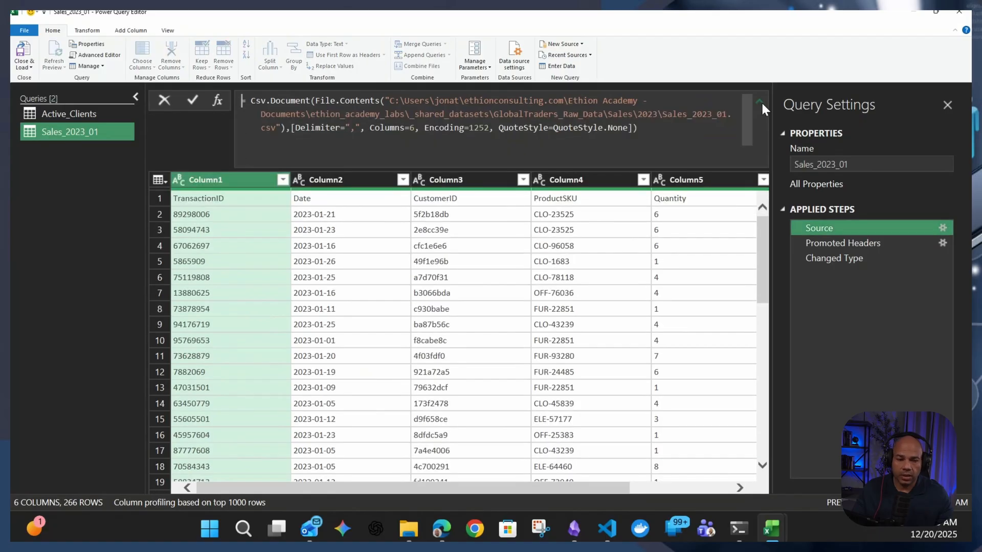
# Copy the SharePoint address up to GlobalTraders_Raw_Data from the Source formula of the Active_Clients query.
pyautogui.click(70, 115)
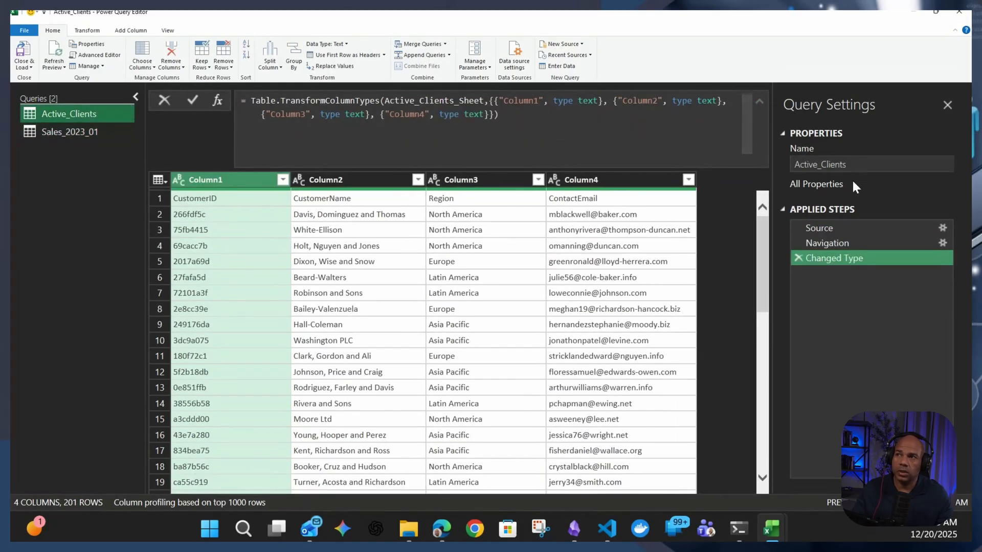
pyautogui.click(831, 228)
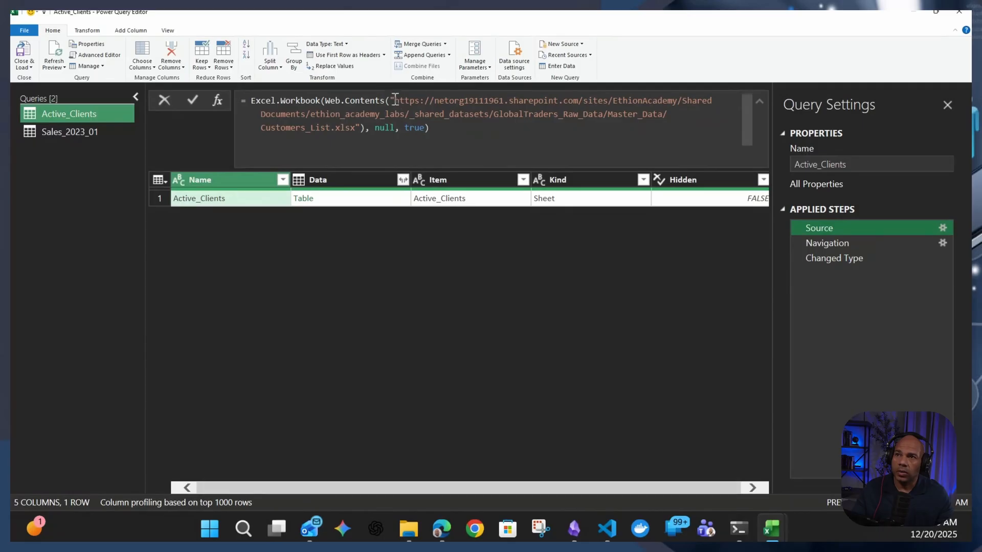
pyautogui.moveTo(396, 100); pyautogui.dragTo(608, 114)
pyautogui.hotkey('ctrl', 'c')
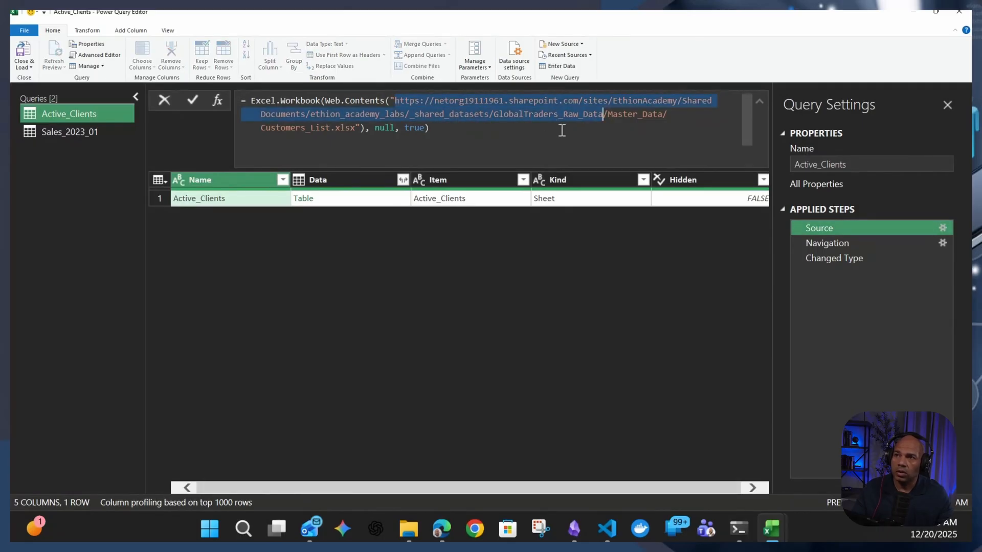
# Rewrite the Sales_2023_01 Source formula with Web.Contents, the copied SharePoint address and forward slashes through Sales/2023/Sales_2023_01.csv.
pyautogui.doubleClick(95, 132)
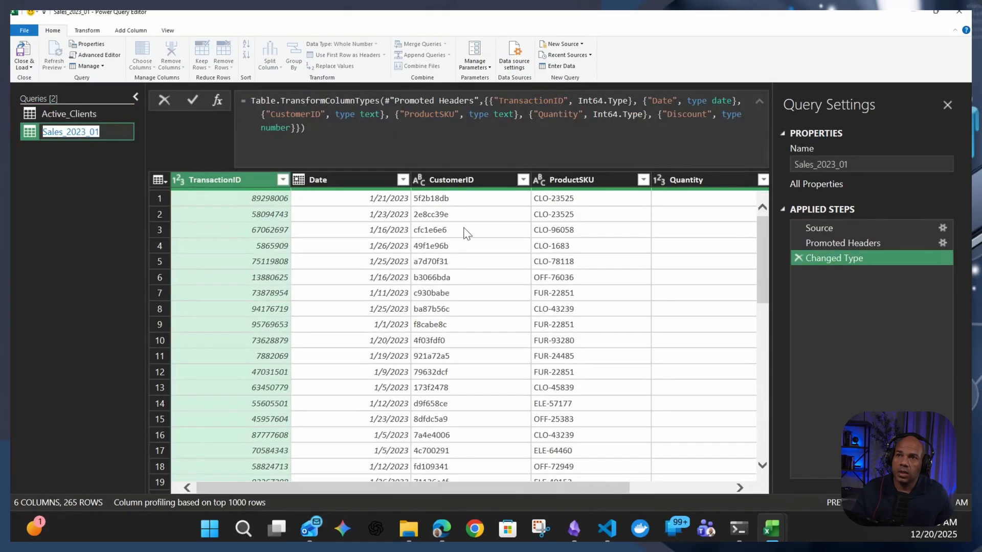
pyautogui.doubleClick(830, 228)
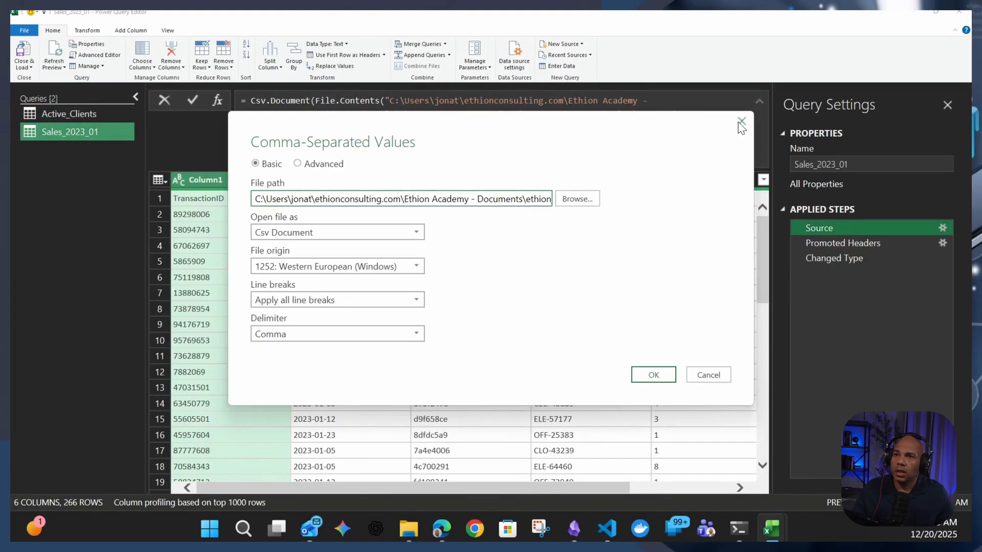
pyautogui.click(740, 126)
pyautogui.moveTo(391, 100); pyautogui.dragTo(594, 114)
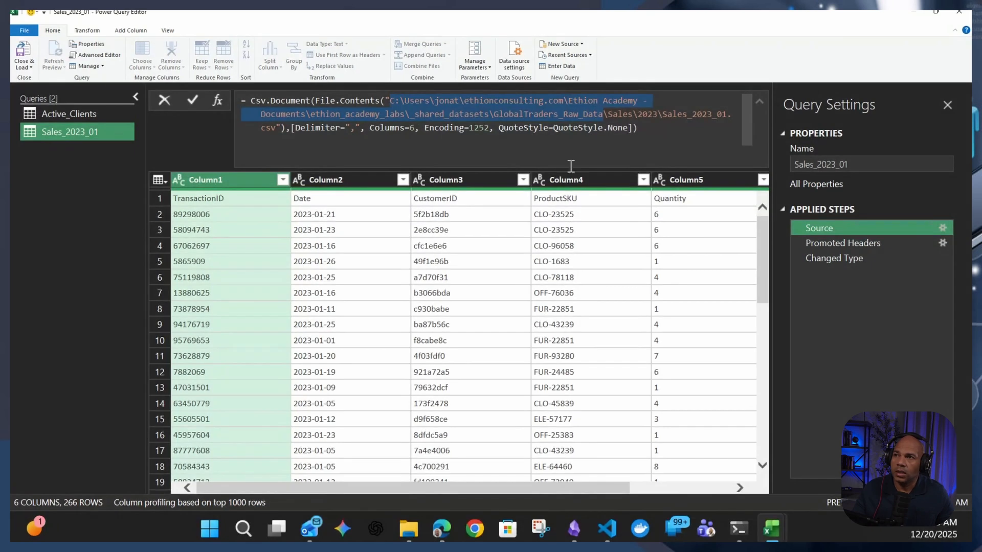
pyautogui.hotkey('ctrl', 'v')
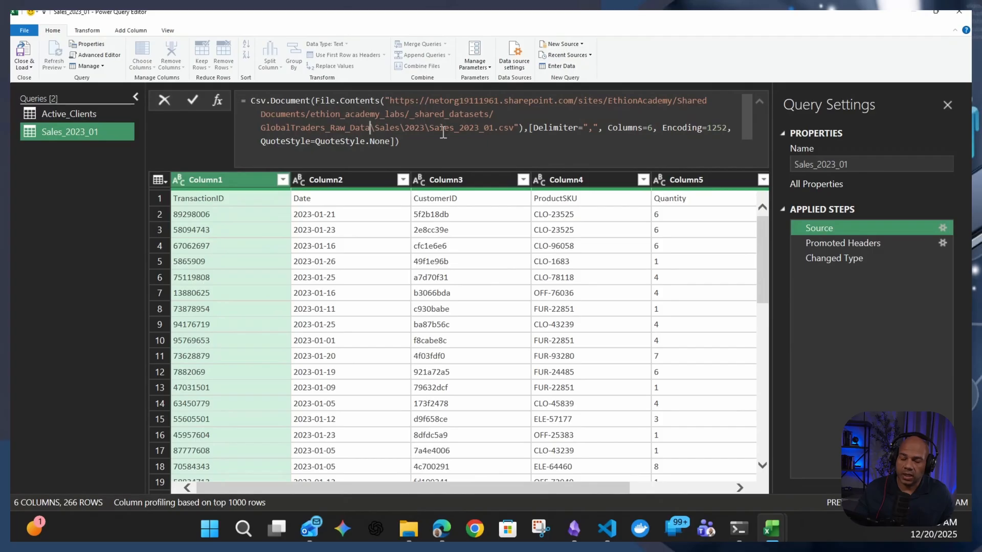
pyautogui.press('Delete')
pyautogui.write('/')
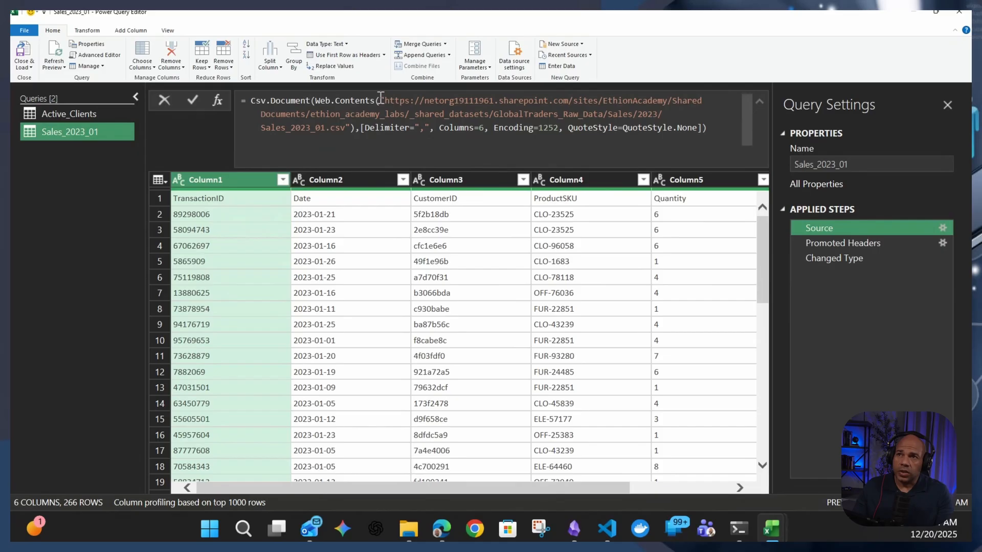
pyautogui.moveTo(384, 100); pyautogui.dragTo(549, 127)
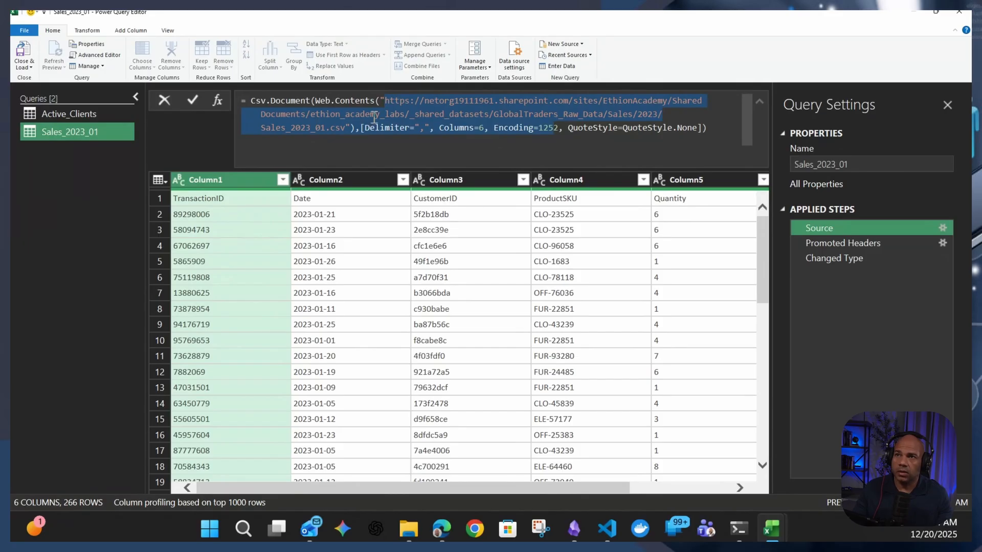
pyautogui.click(387, 100)
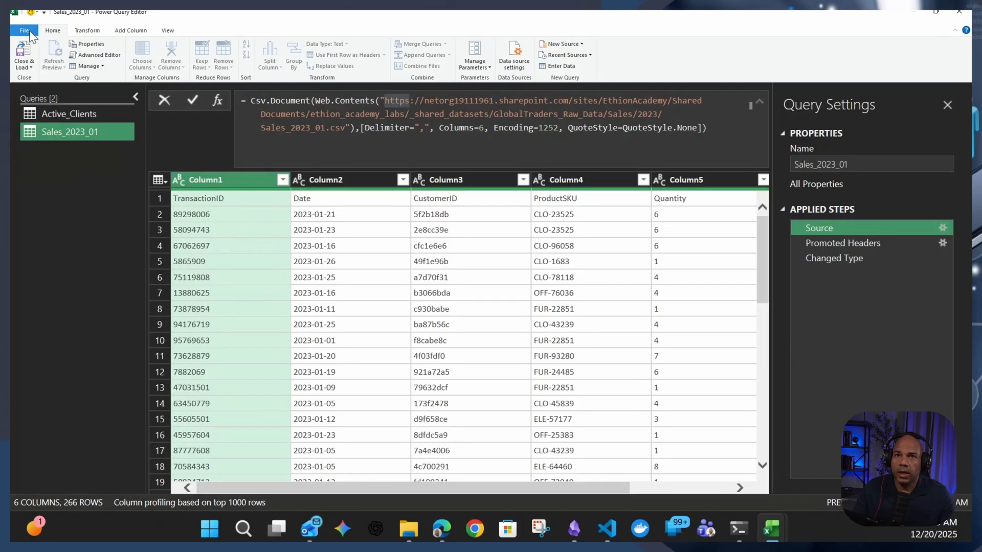
# Add a new SharePoint folder source from within the Power Query Editor.
pyautogui.click(581, 45)
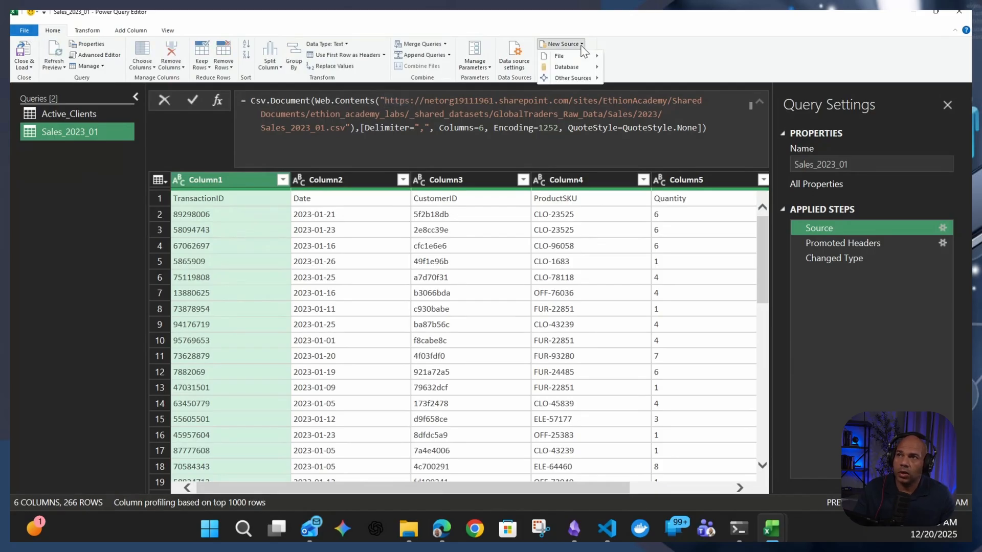
pyautogui.moveTo(569, 69)
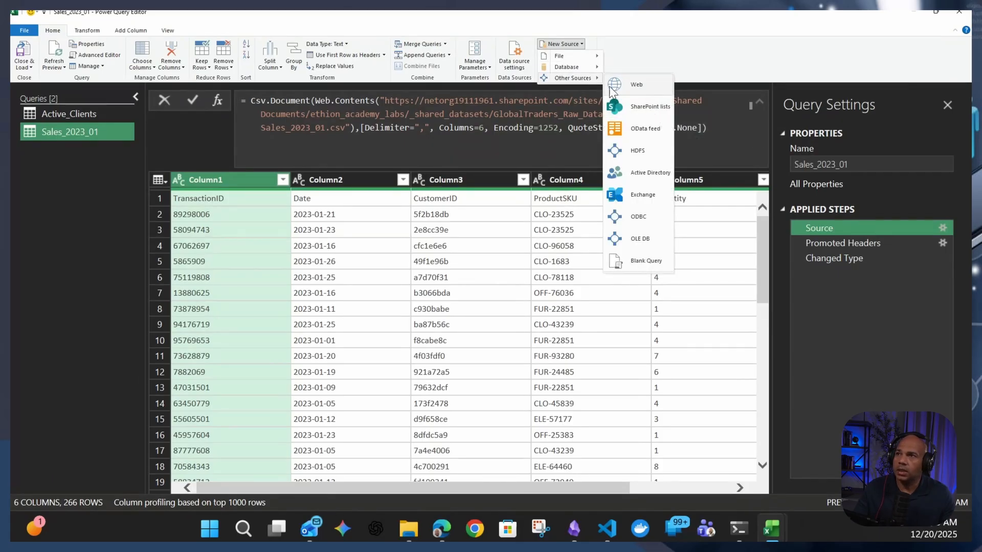
pyautogui.moveTo(562, 56)
pyautogui.click(646, 193)
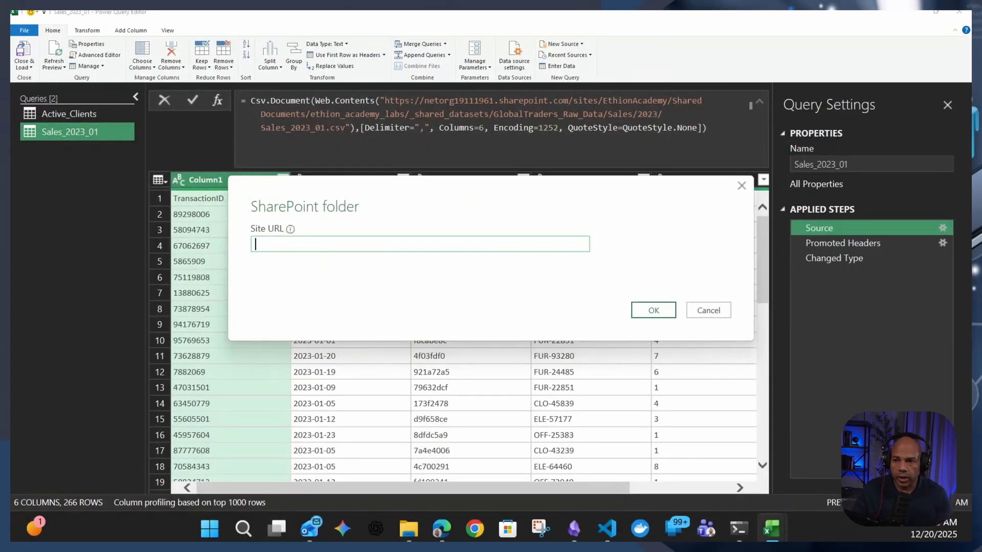
# Switch to the Edge browser and highlight the web address of the Ethion Academy Documents page in SharePoint.
pyautogui.moveTo(441, 537)
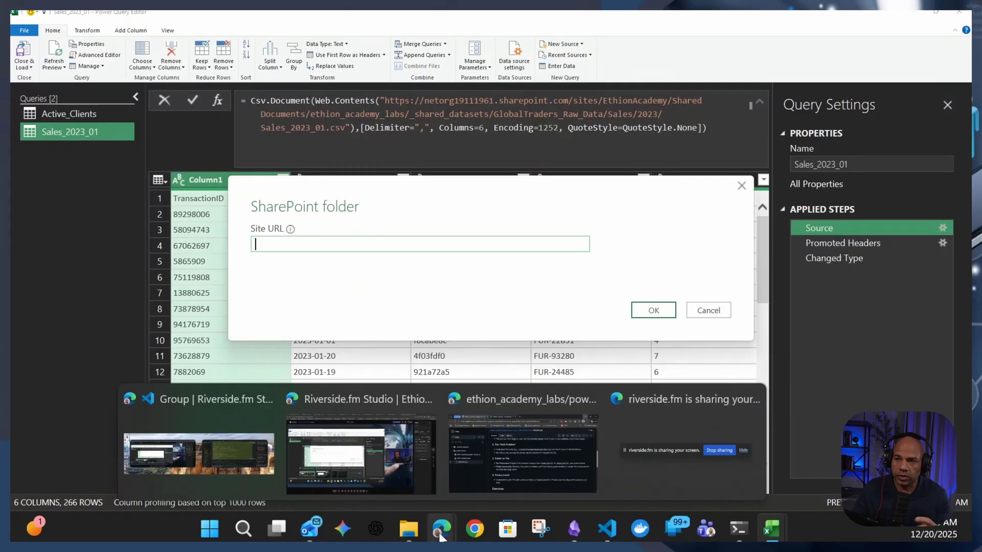
pyautogui.click(480, 486)
pyautogui.click(348, 23)
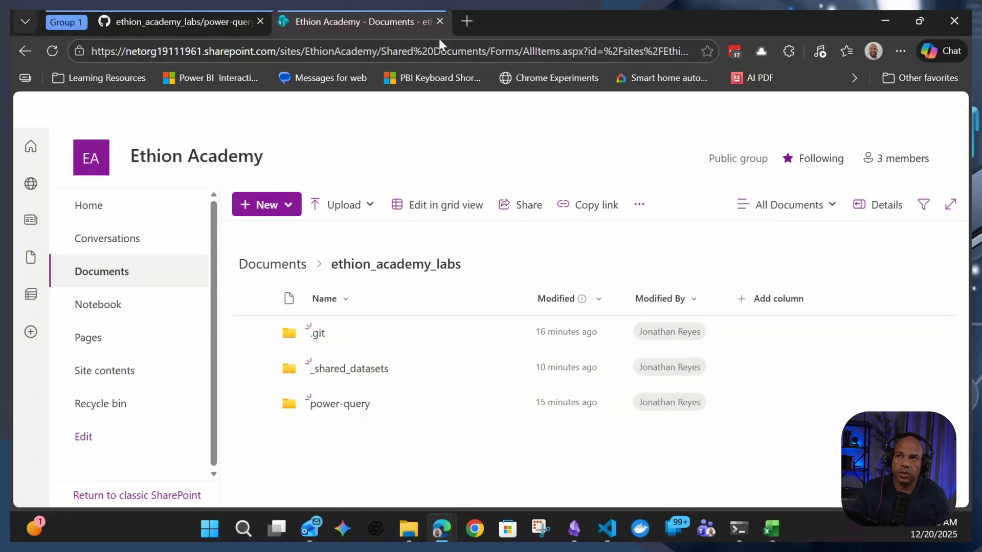
pyautogui.click(459, 55)
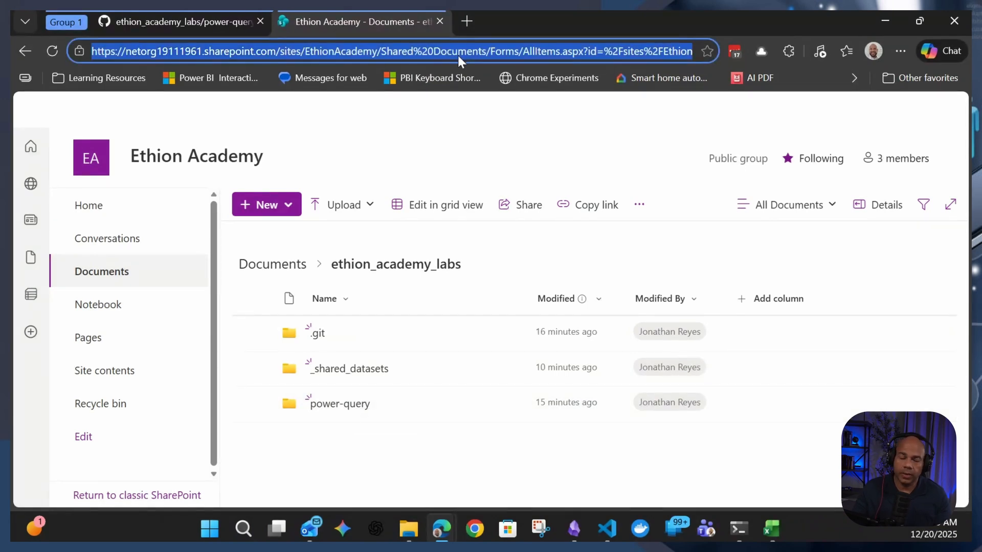
# Switch back to the Power Query Editor and submit the copied SharePoint address ending in _shared_datasets/GlobalTraders_Raw_Data as the site URL.
pyautogui.hotkey('ctrl', 'v')
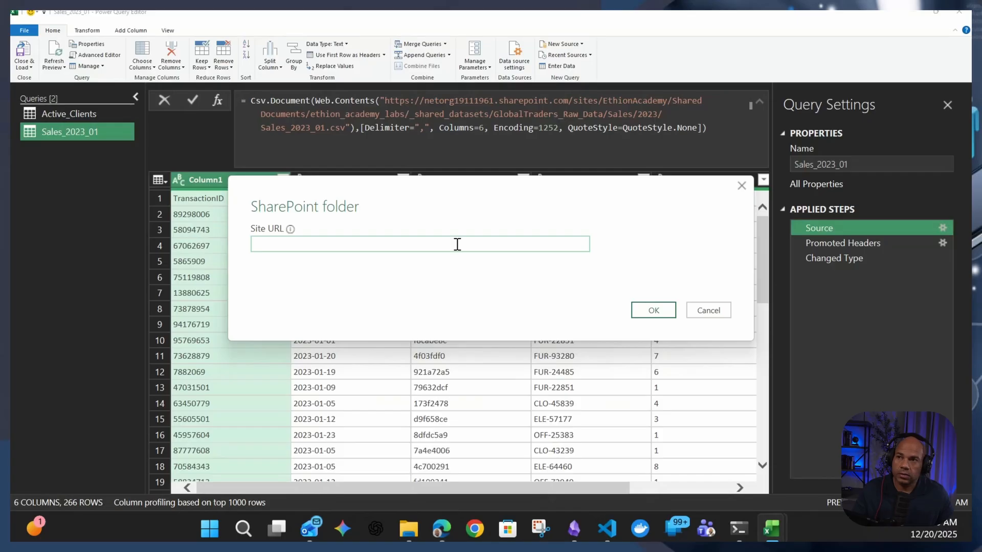
pyautogui.write('https://netorg19111961.sharepoint.com/sites/EthionAcademy/Shared Documents/ethion_academy_labs/_shared_datasets/GlobalTraders_Raw_Data')
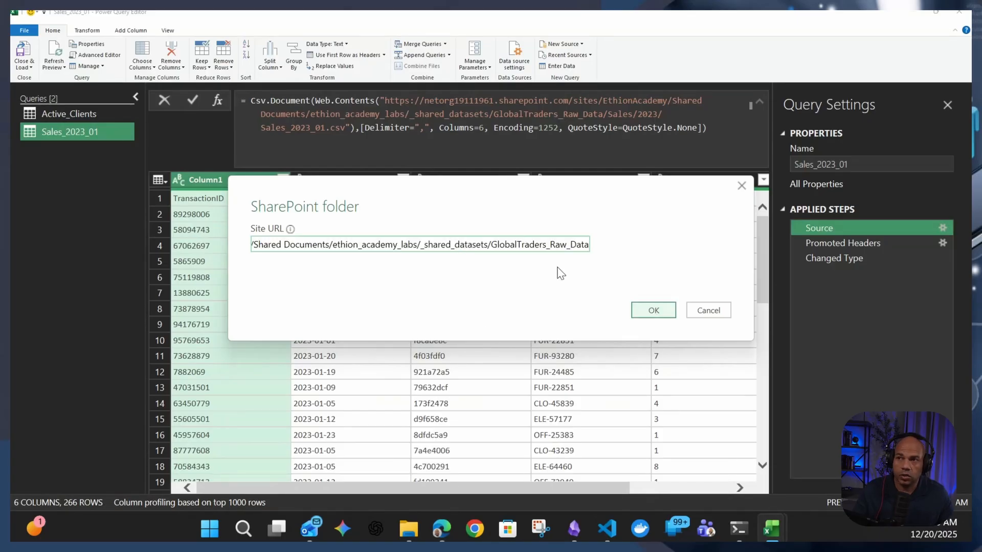
pyautogui.click(650, 310)
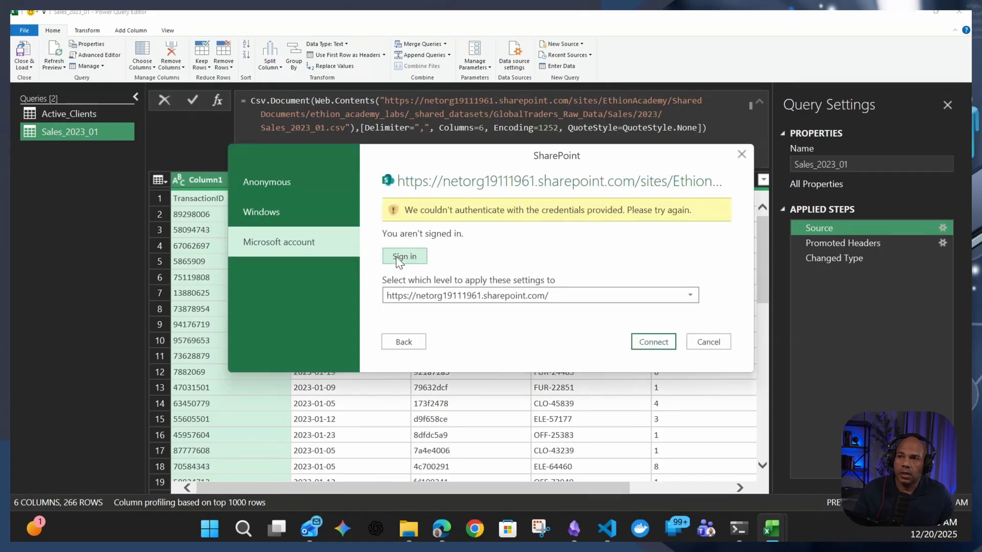
# Try to connect to the submitted SharePoint address with the Microsoft account, and cancel the connection.
pyautogui.click(665, 342)
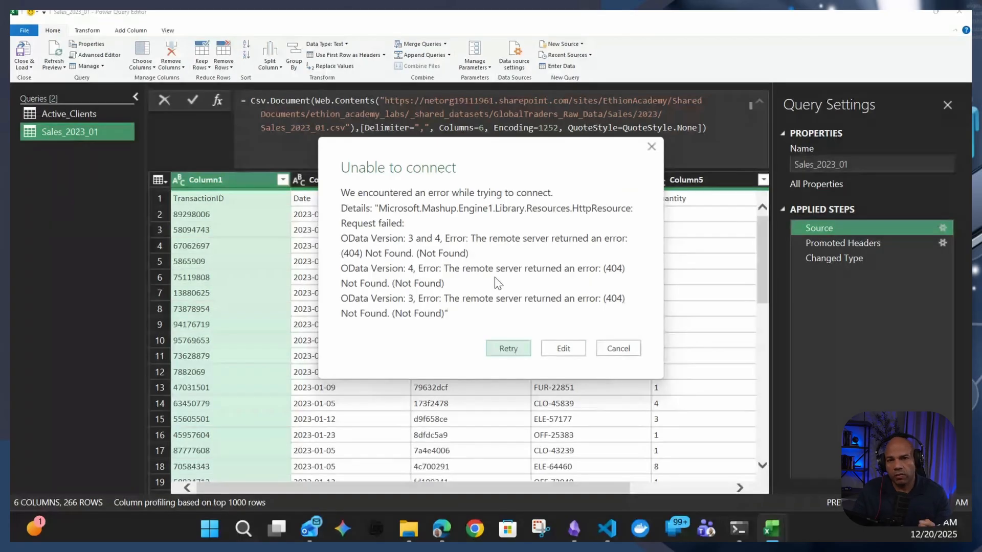
pyautogui.click(629, 347)
pyautogui.doubleClick(397, 101)
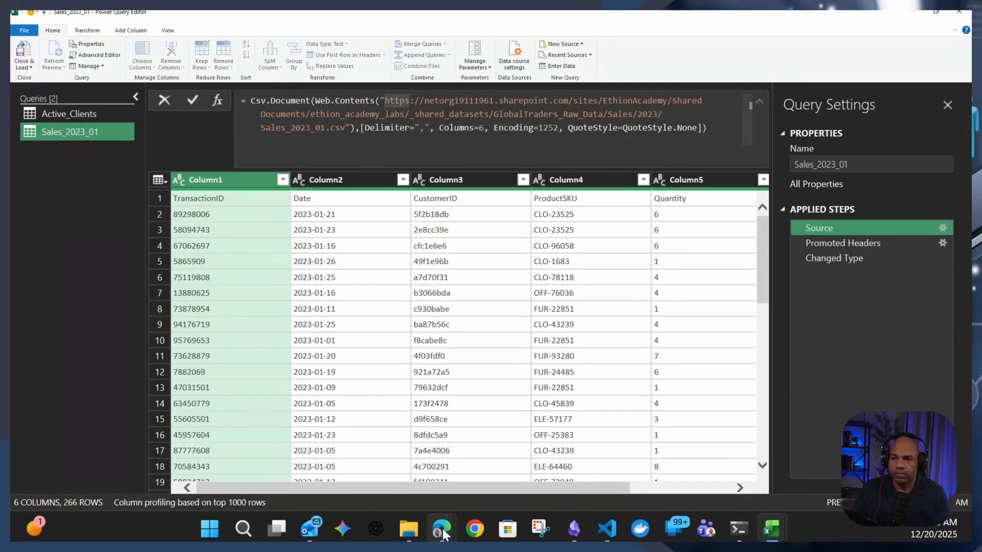
# Switch to the Edge browser and go to the web address of the Ethion Academy Documents page.
pyautogui.moveTo(442, 530)
pyautogui.click(547, 439)
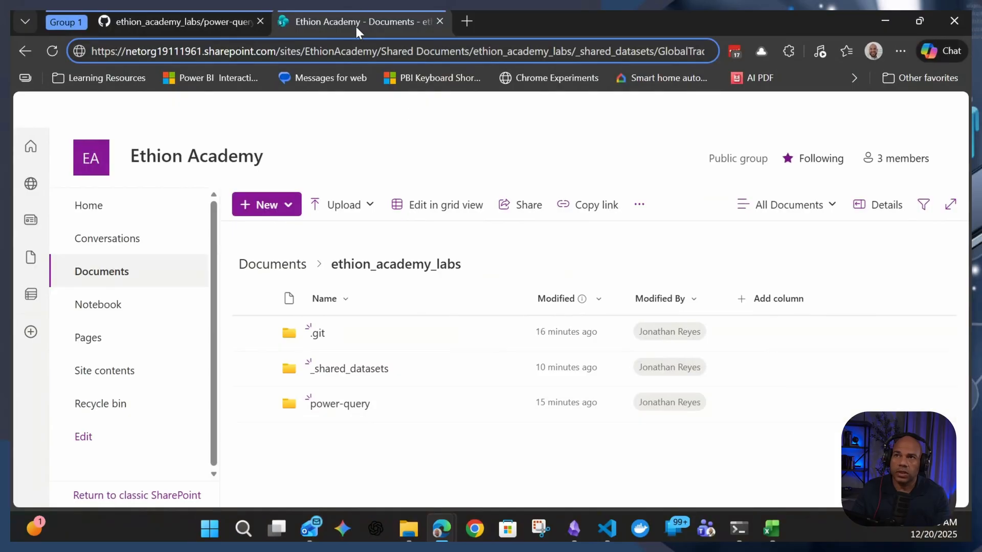
pyautogui.click(417, 50)
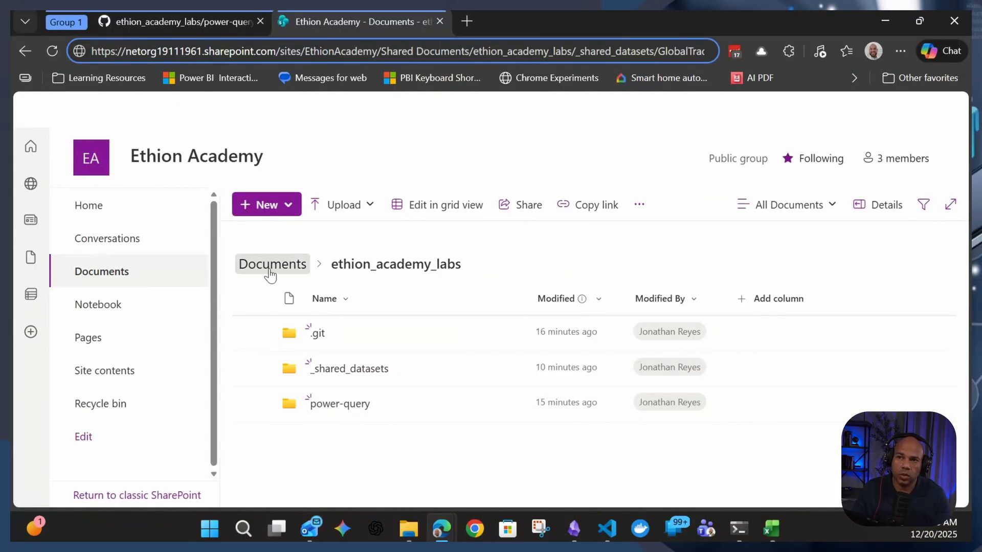
# Create a sharing link for the ethion_academy_labs folder, select parts of the link text, and close the link dialog.
pyautogui.click(584, 207)
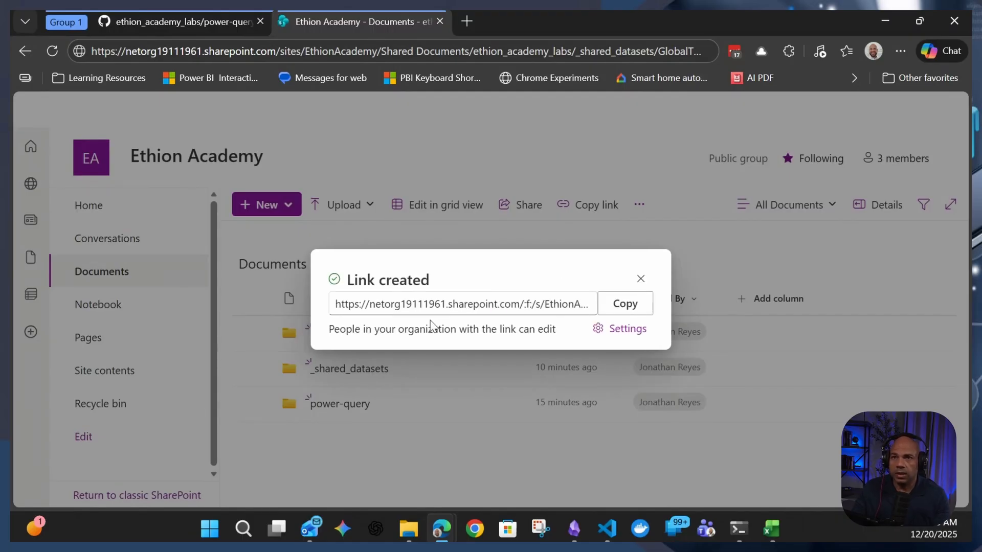
pyautogui.moveTo(469, 306); pyautogui.dragTo(623, 310)
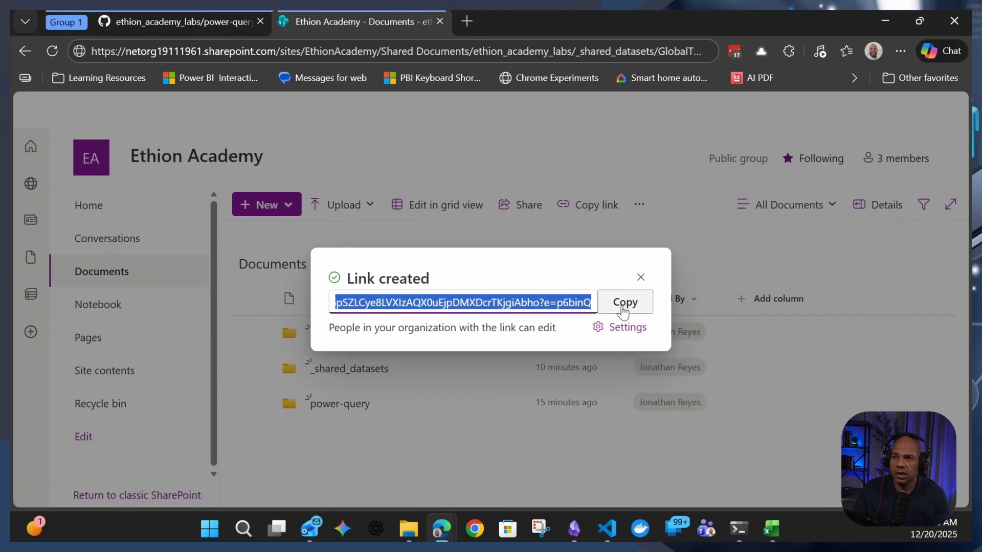
pyautogui.moveTo(410, 303); pyautogui.dragTo(380, 305)
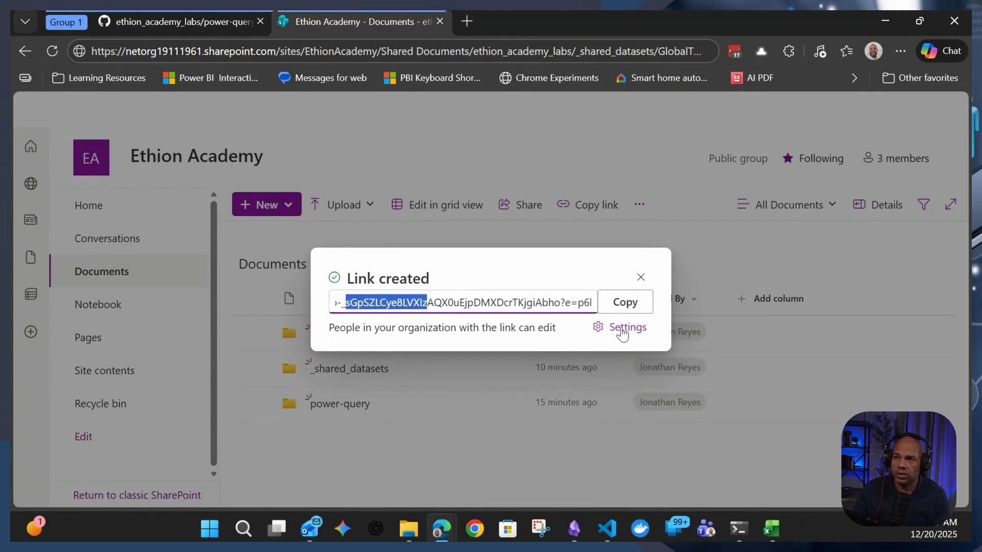
pyautogui.click(641, 277)
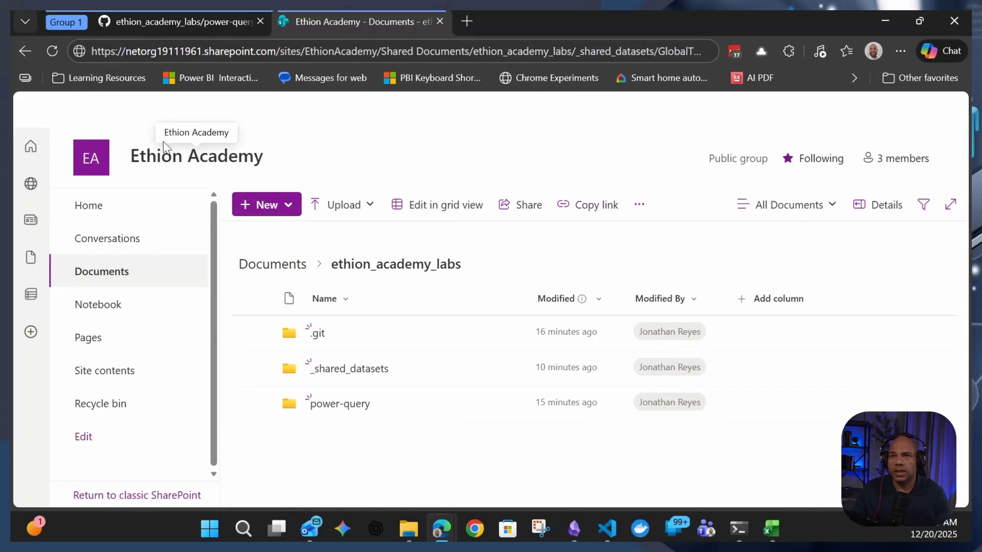
# Open the Ethion Academy site home page, copy its web address, and switch back to the Power Query Editor.
pyautogui.click(91, 158)
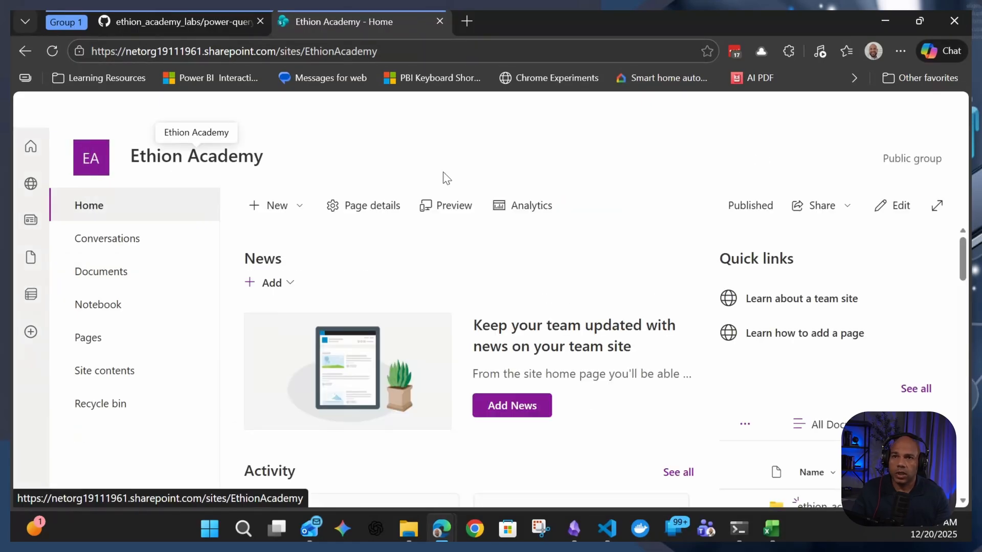
pyautogui.click(395, 51)
pyautogui.hotkey('ctrl', 'c')
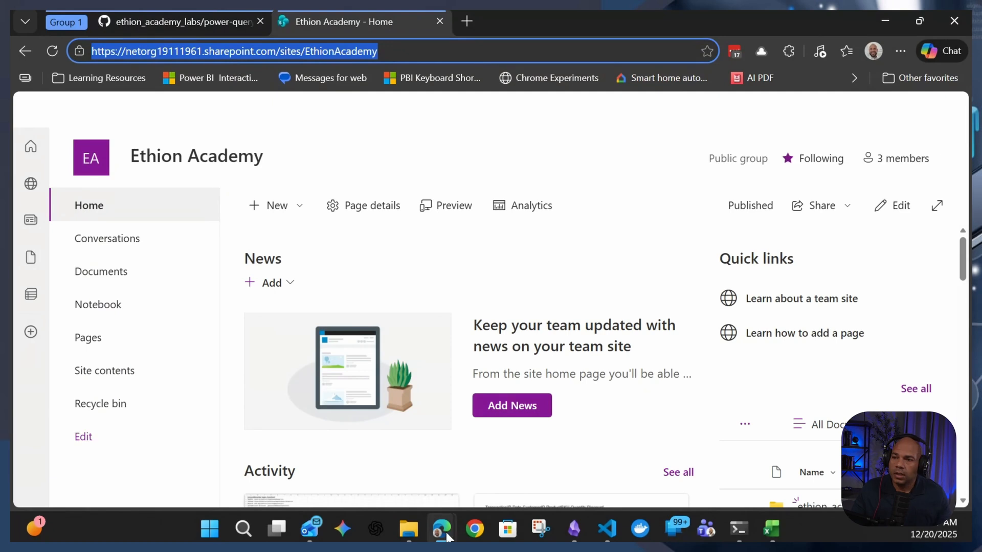
pyautogui.moveTo(442, 529)
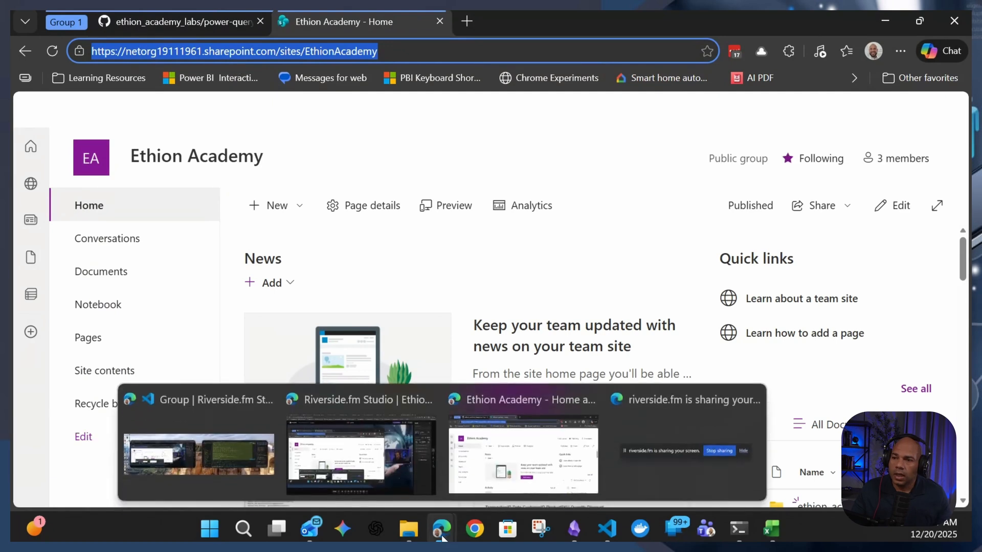
pyautogui.click(773, 529)
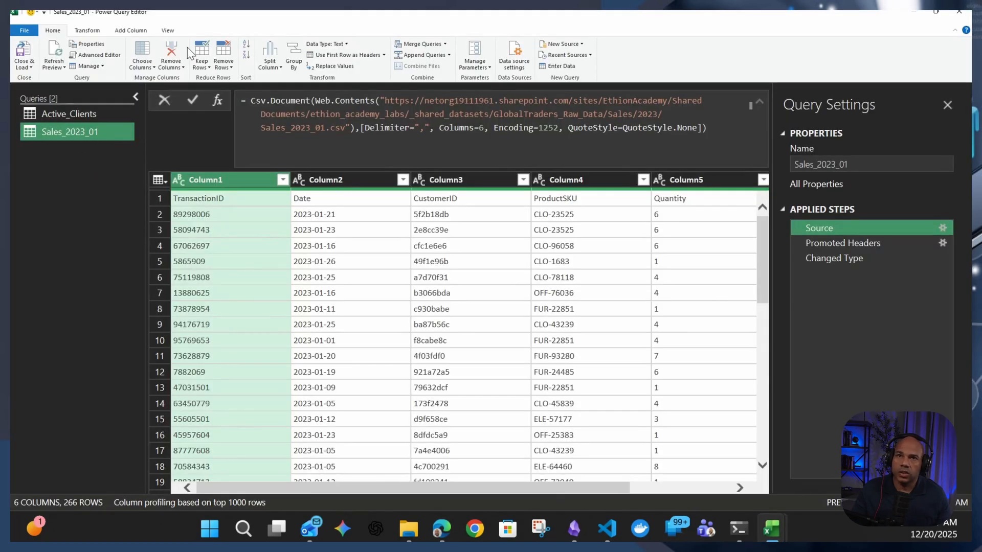
pyautogui.click(561, 44)
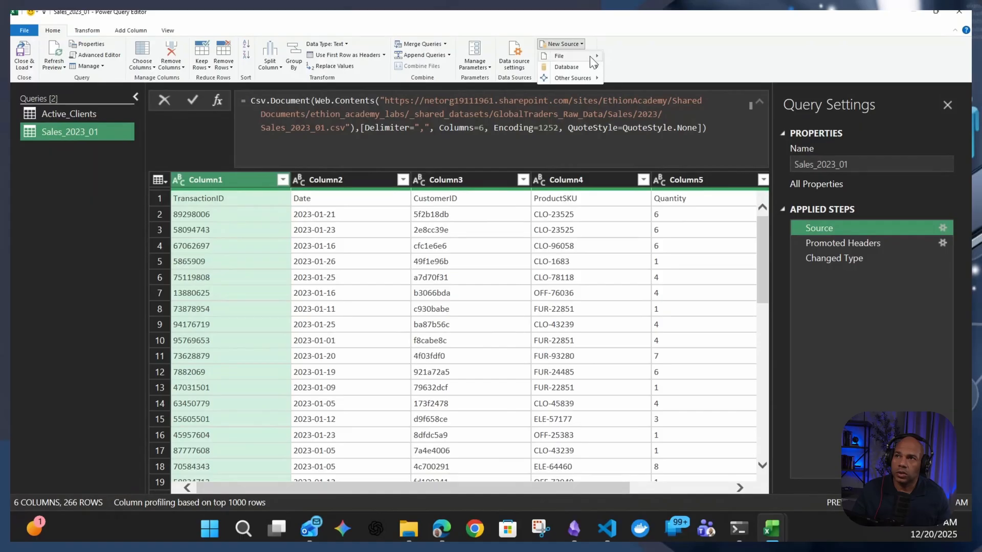
pyautogui.moveTo(590, 57)
pyautogui.click(645, 194)
pyautogui.hotkey('ctrl', 'v')
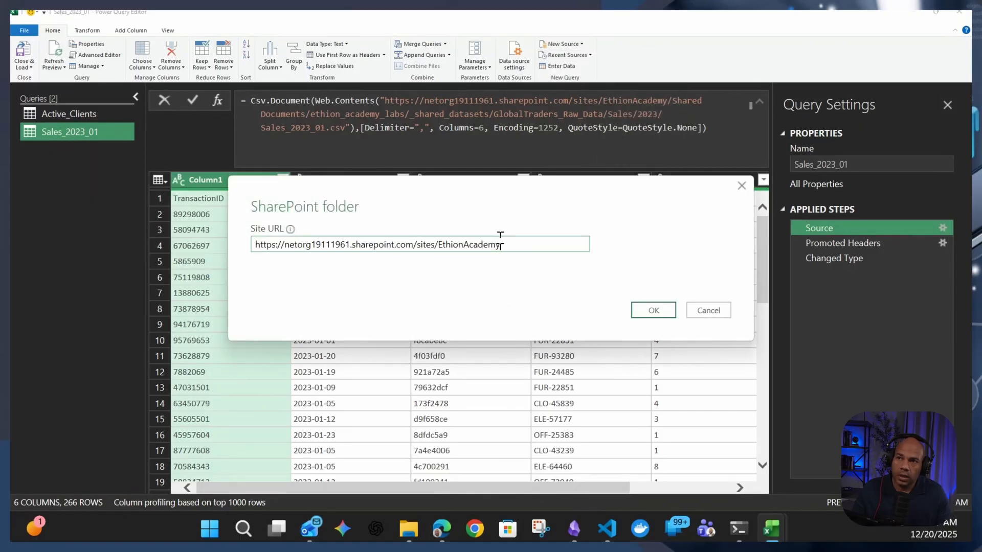
pyautogui.click(662, 313)
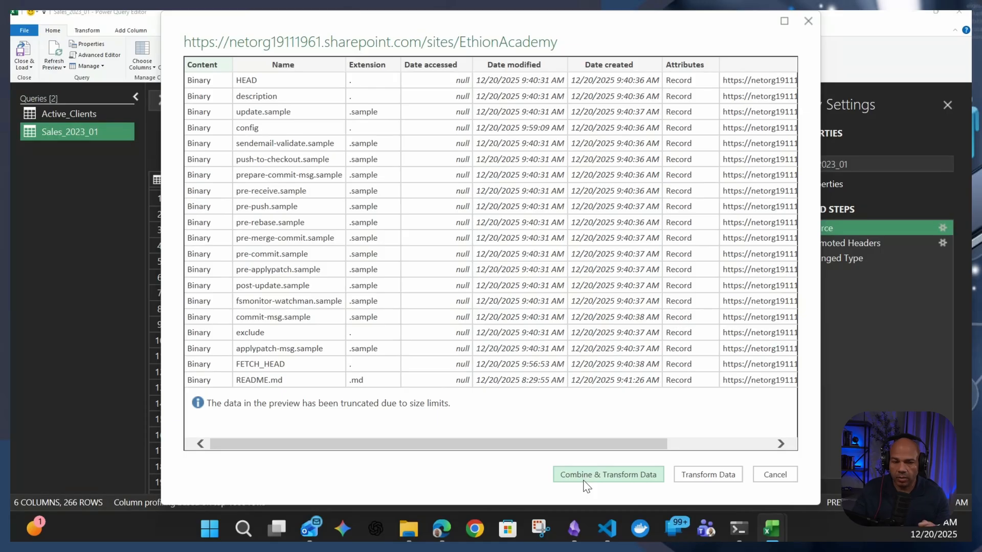
pyautogui.click(697, 475)
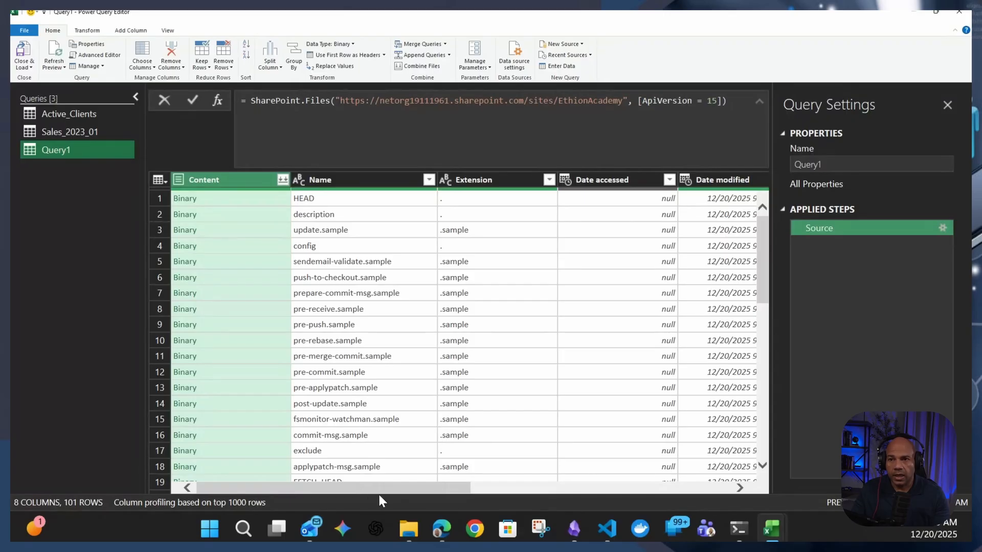
# Examine the full Folder Path values of several files in the SharePoint query.
pyautogui.moveTo(346, 490); pyautogui.dragTo(658, 492)
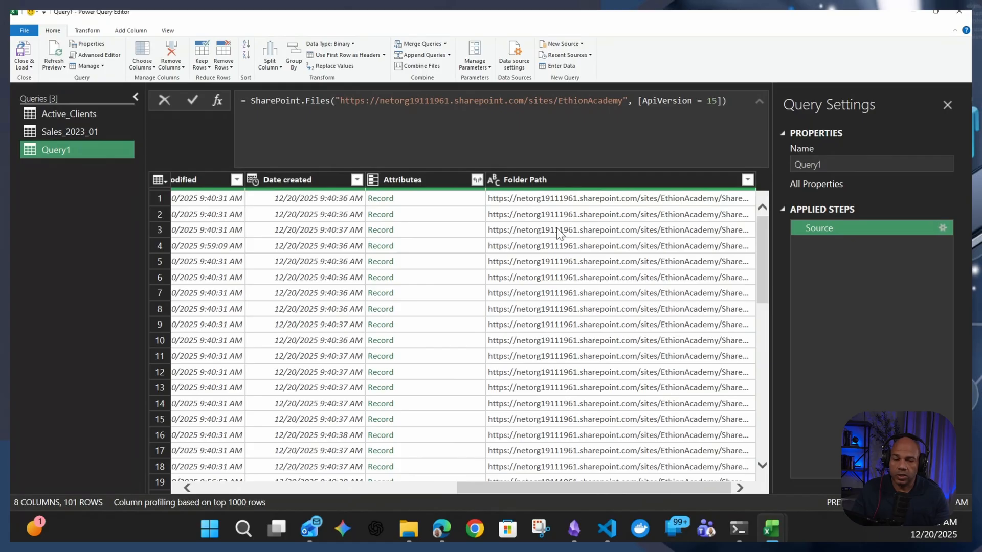
pyautogui.click(585, 254)
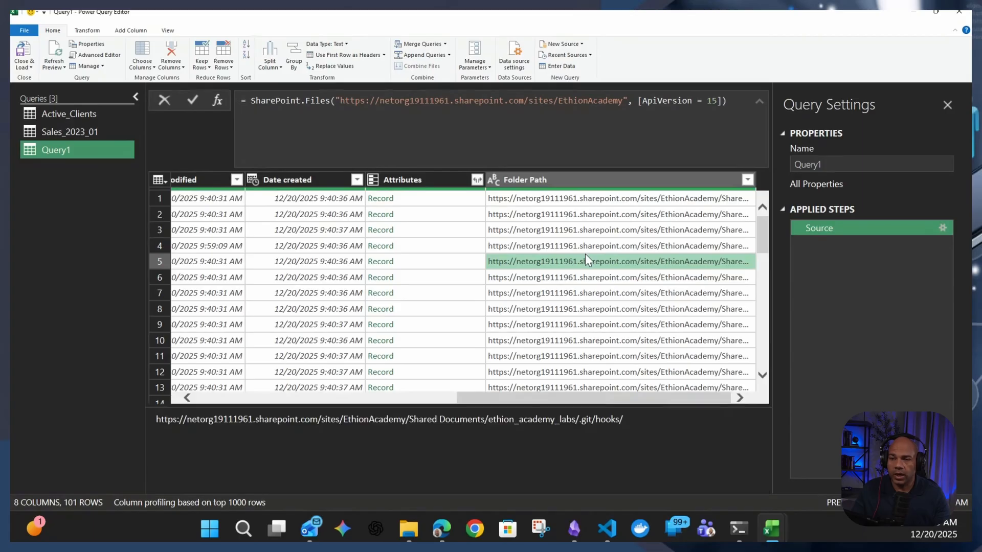
pyautogui.scroll(-9, 629, 325)
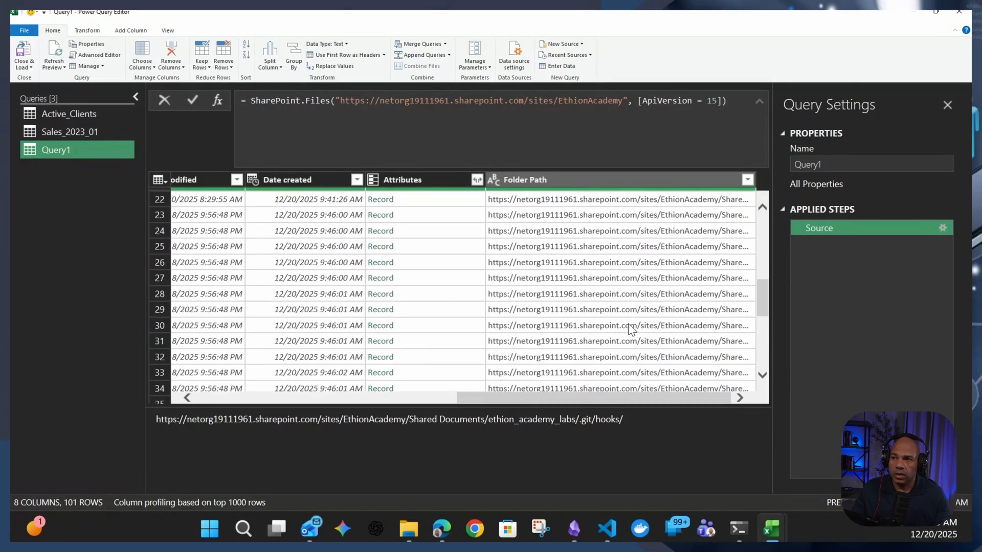
pyautogui.scroll(-7, 631, 329)
pyautogui.click(631, 331)
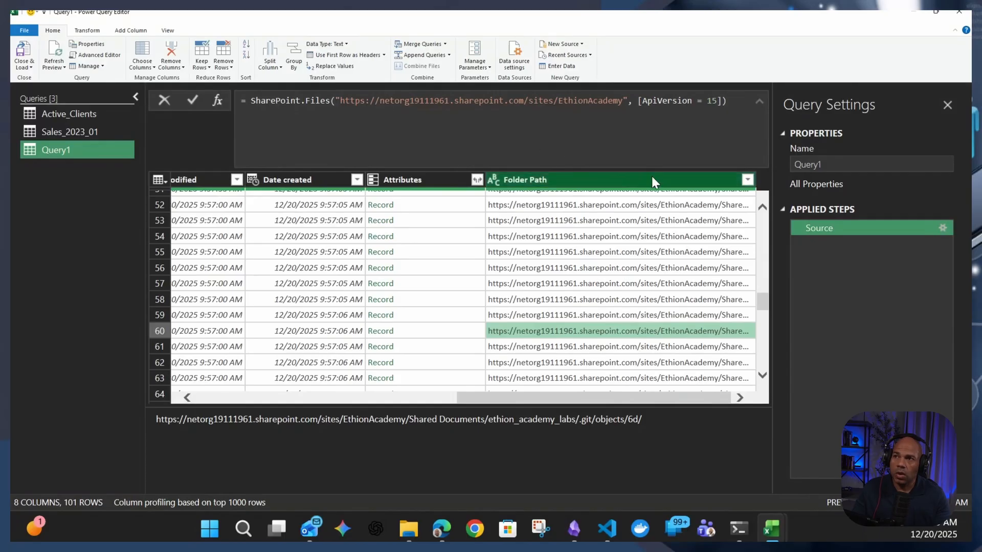
# Open the Folder Path column's filter options, and switch to File Explorer to open the parent Sales folder.
pyautogui.click(747, 181)
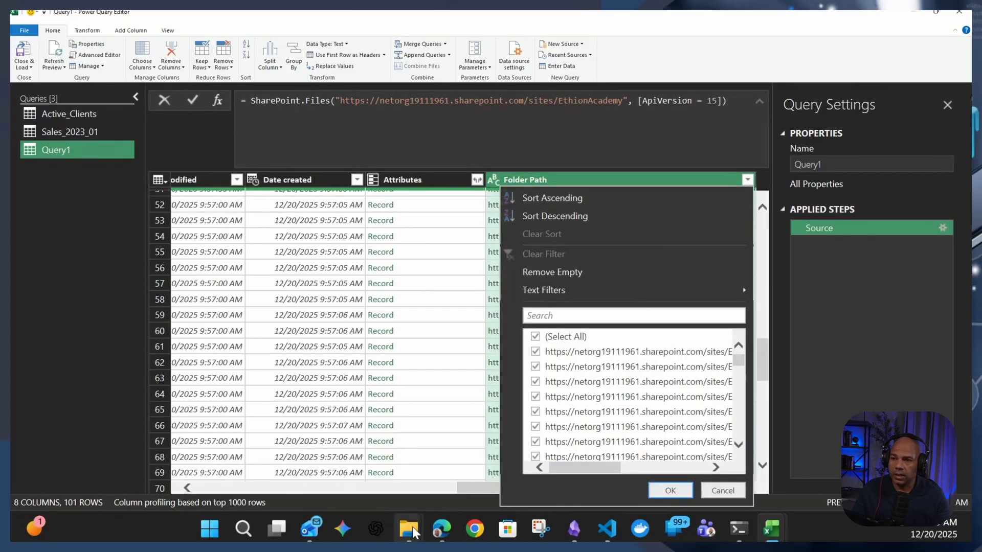
pyautogui.moveTo(408, 530)
pyautogui.moveTo(560, 445)
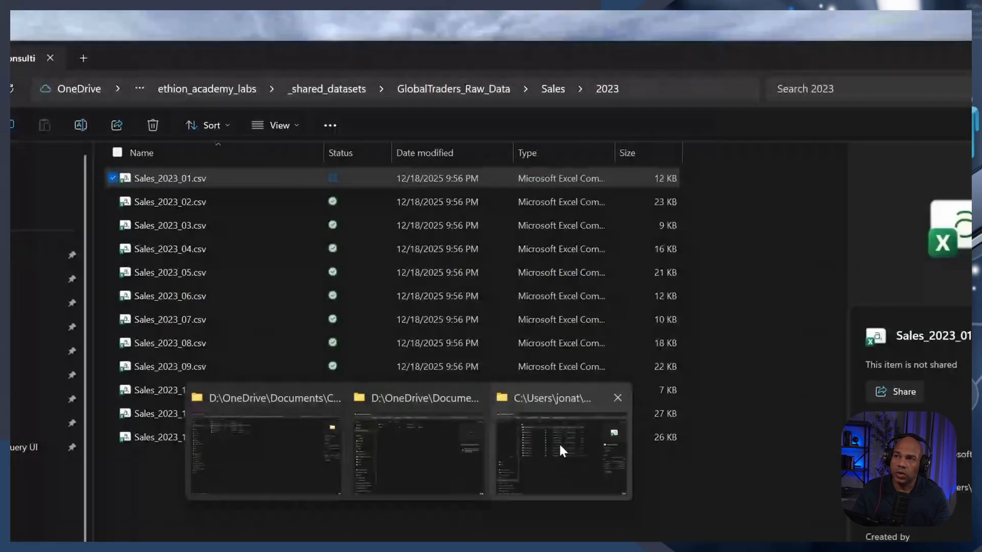
pyautogui.click(559, 443)
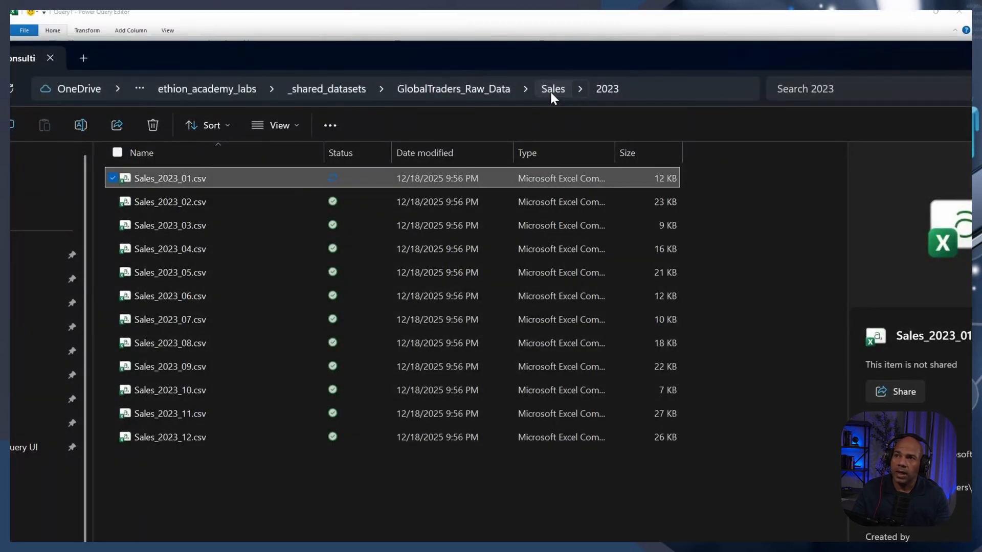
pyautogui.click(550, 90)
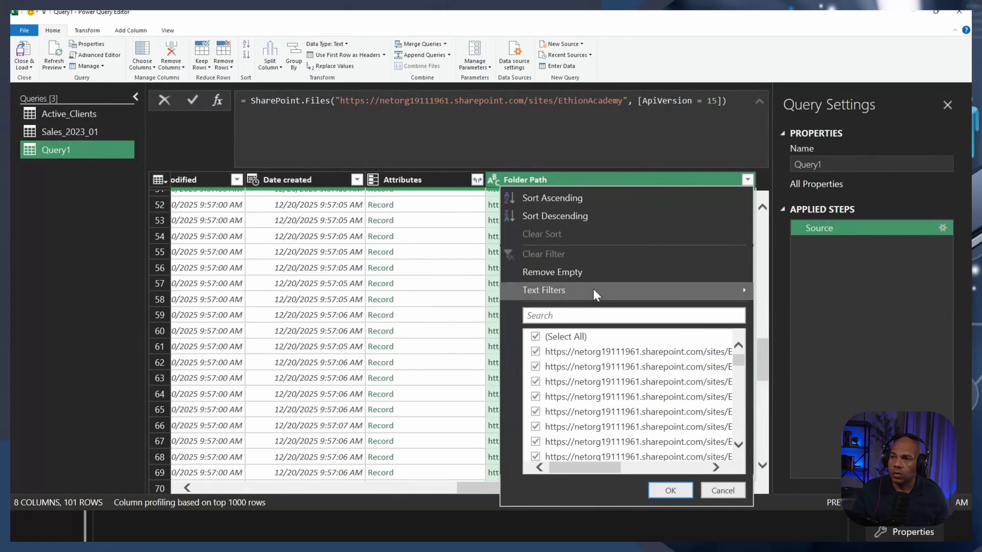
# Filter the Folder Path column in the Power Query Editor to keep rows ending with sales/2023.
pyautogui.moveTo(593, 292)
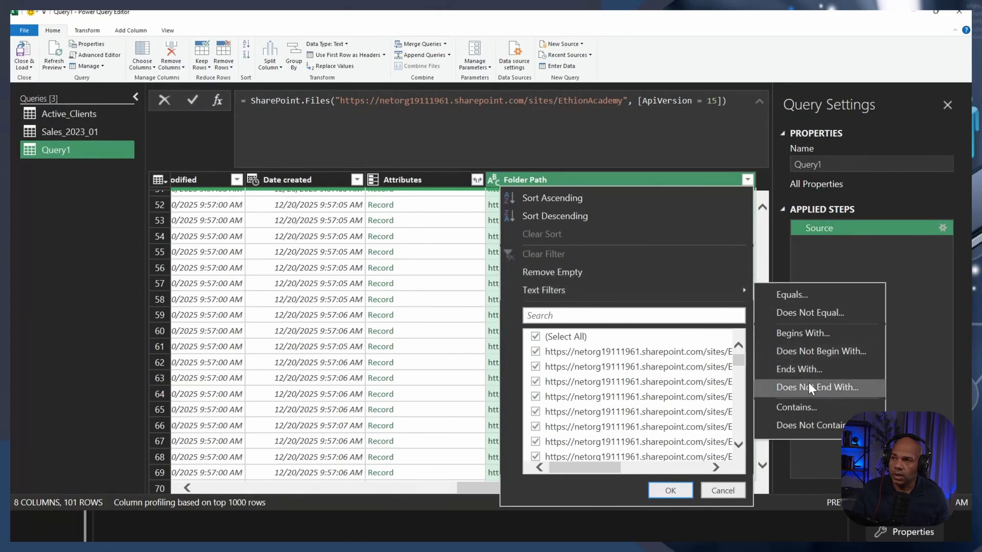
pyautogui.click(798, 372)
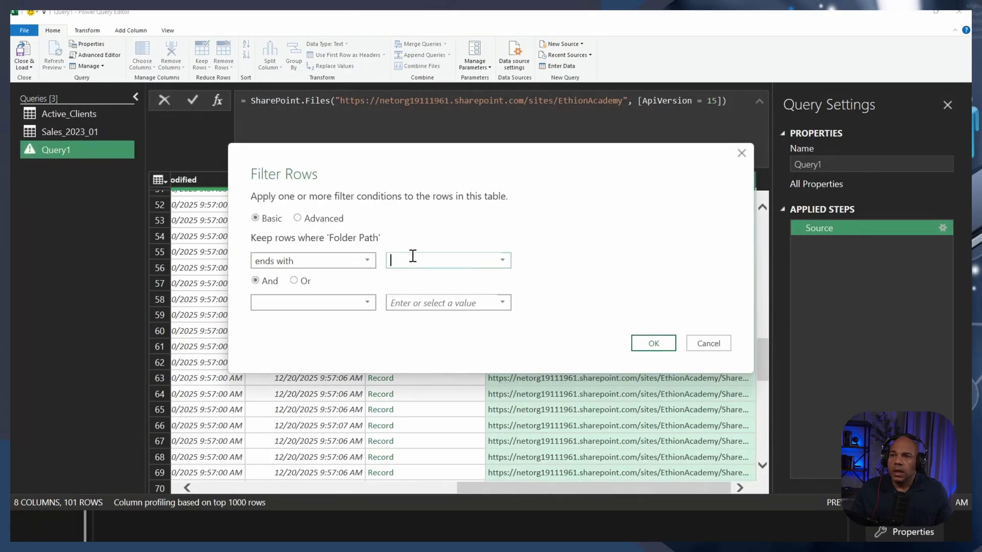
pyautogui.click(502, 260)
pyautogui.click(503, 260)
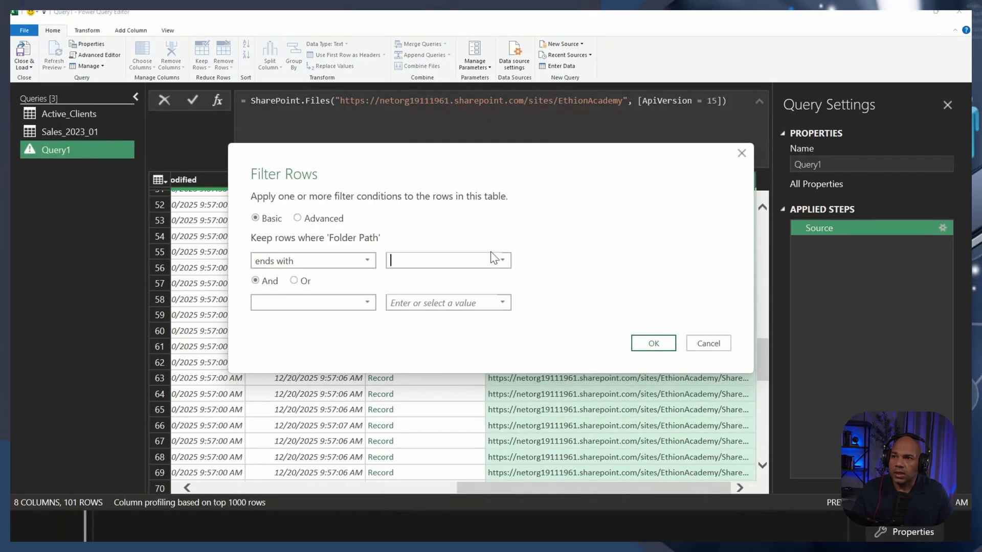
pyautogui.click(503, 261)
pyautogui.click(503, 261)
pyautogui.click(446, 265)
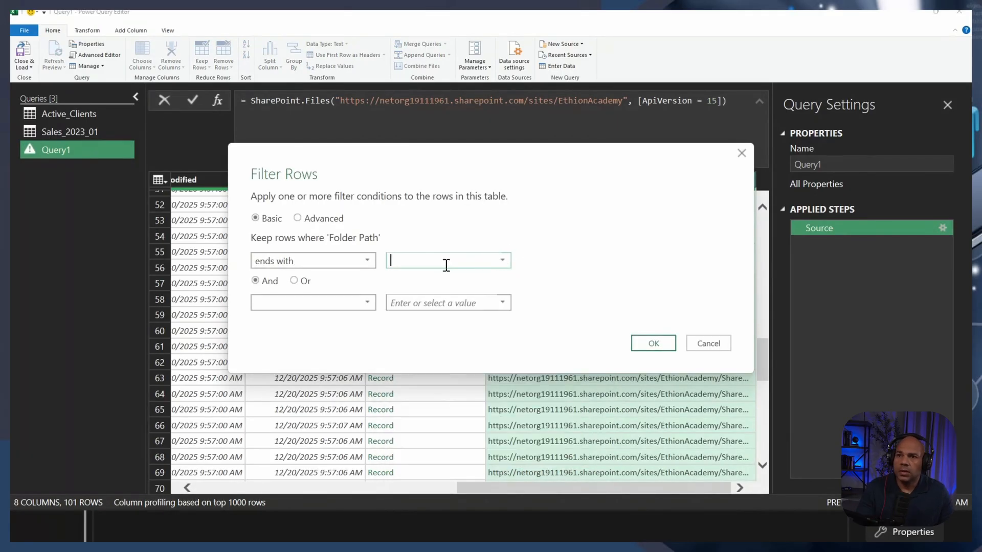
pyautogui.write('sales/')
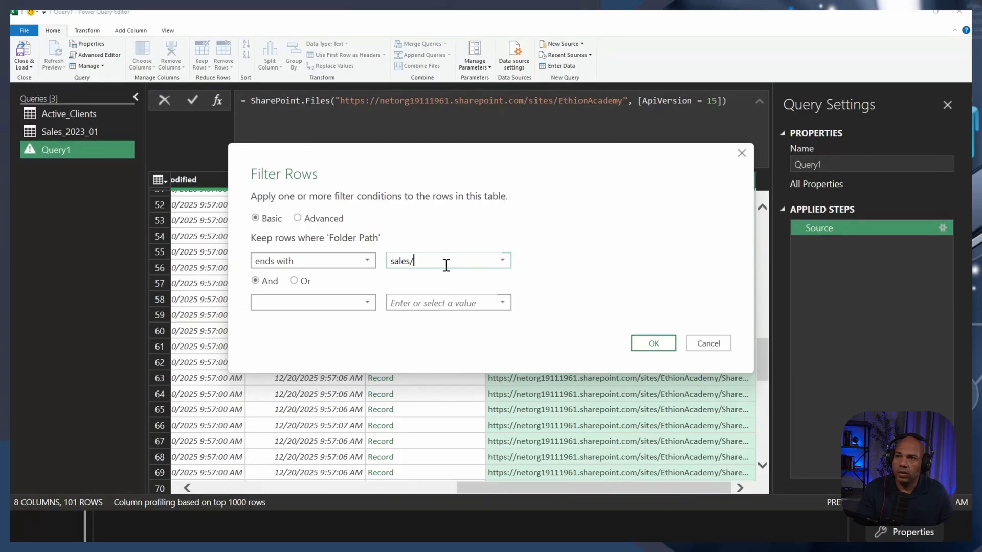
pyautogui.write('2023')
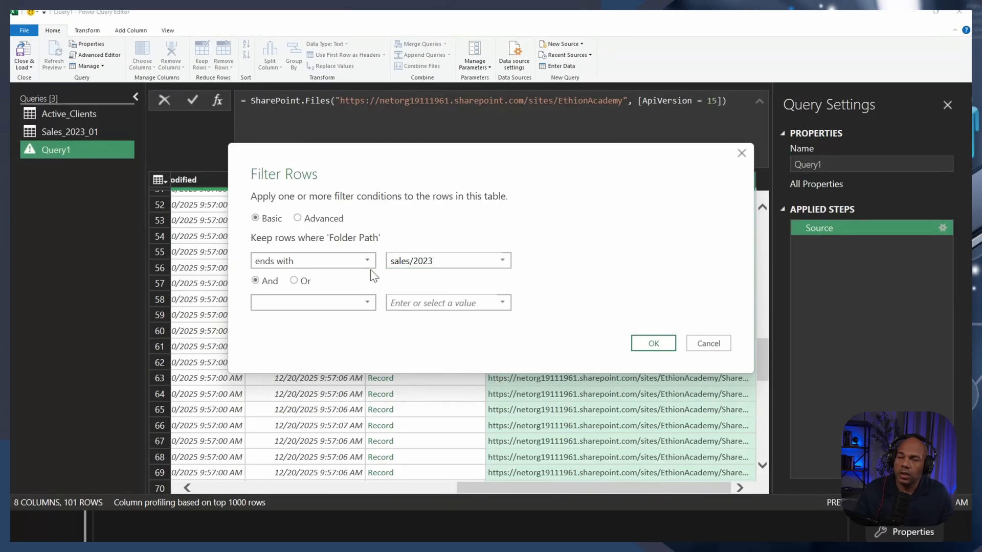
pyautogui.click(654, 343)
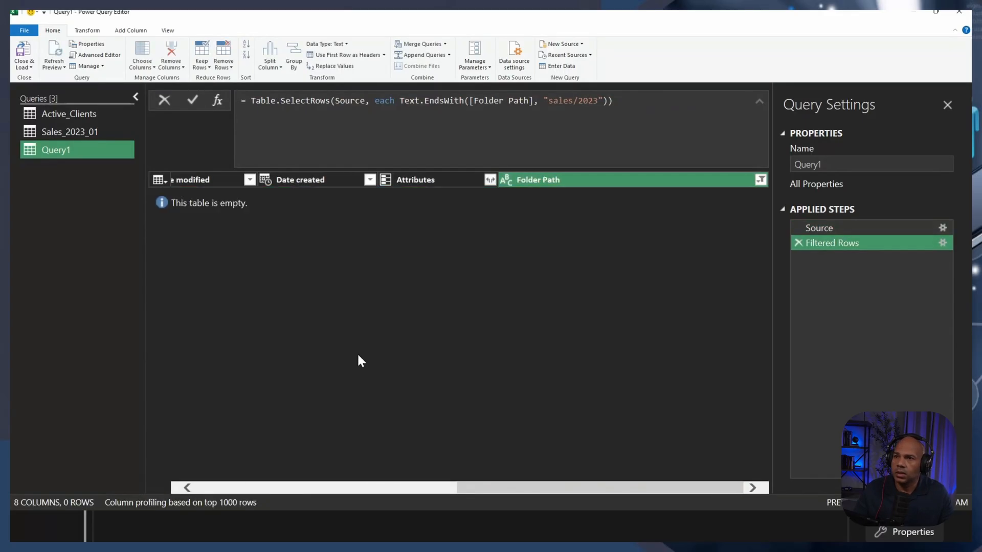
# Check the folder name in File Explorer, and change the Folder Path filter text in the Power Query formula to Sales/2023.
pyautogui.hotkey('alt', 'Tab')
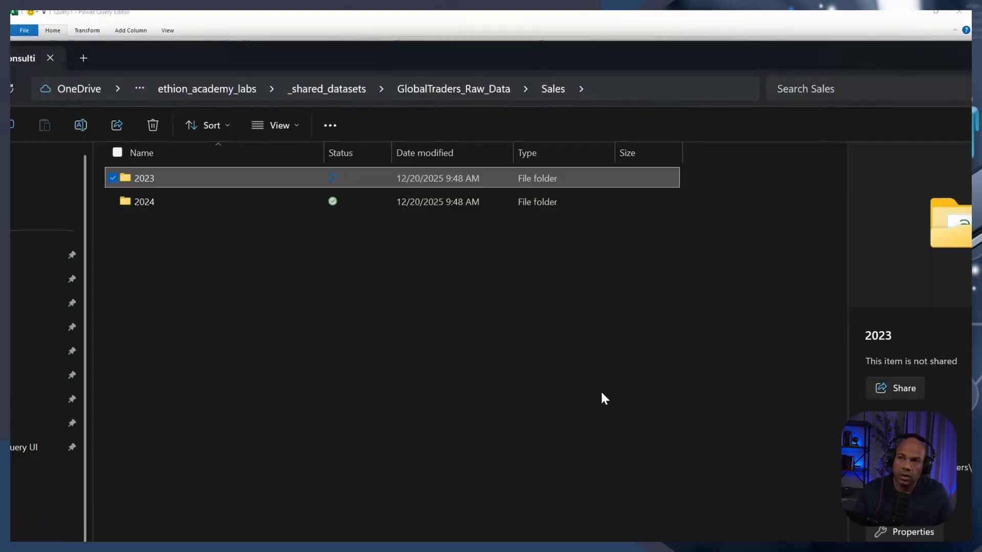
pyautogui.hotkey('alt', 'Tab')
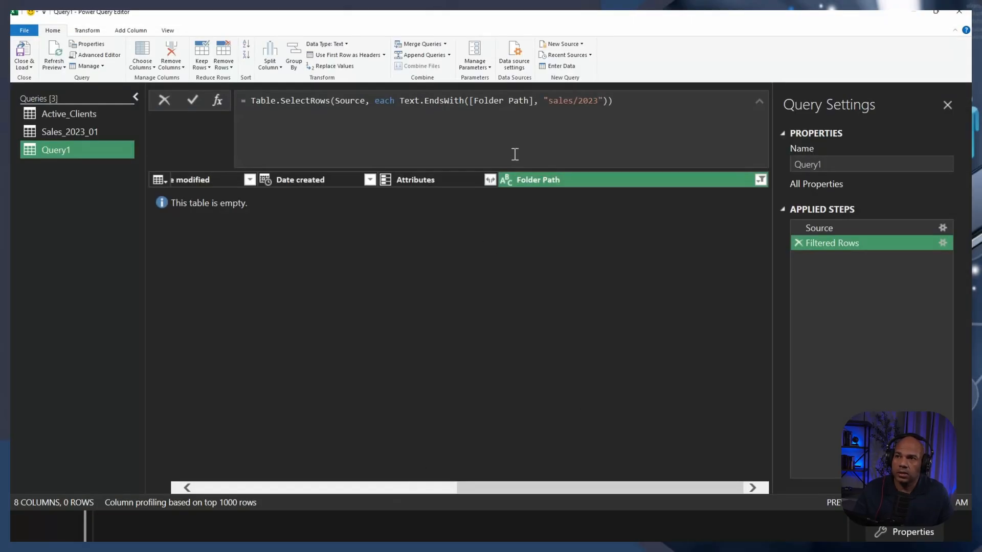
pyautogui.click(552, 100)
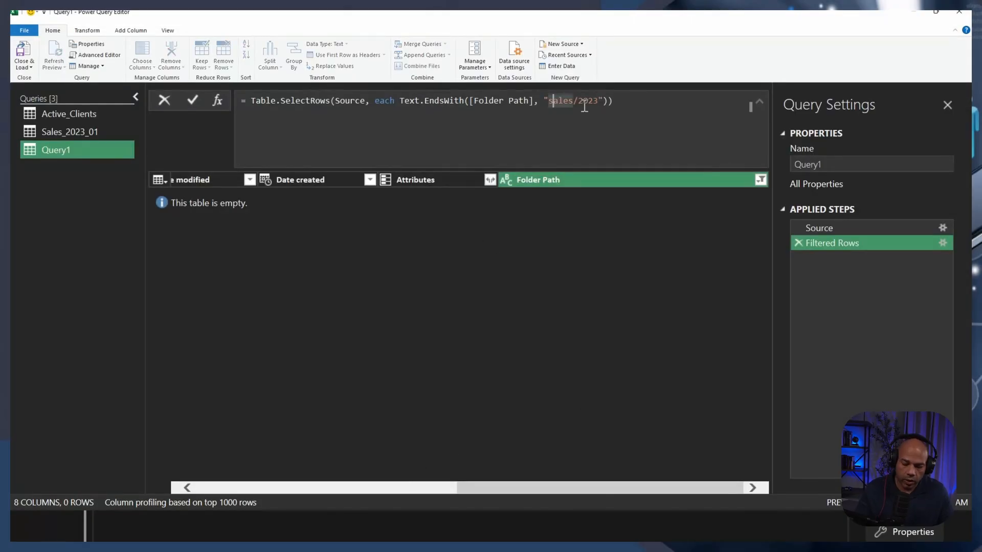
pyautogui.press('BackSpace')
pyautogui.write('S')
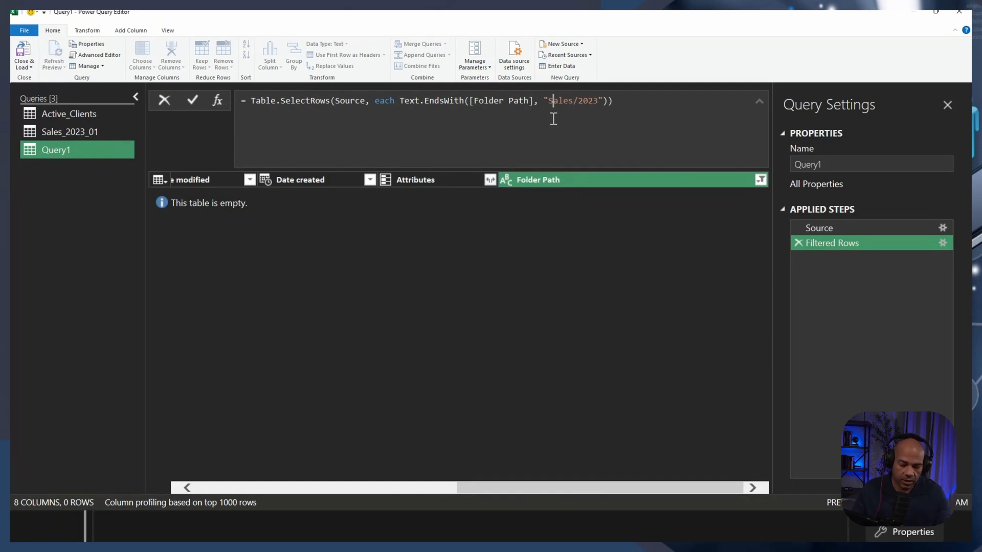
pyautogui.click(594, 287)
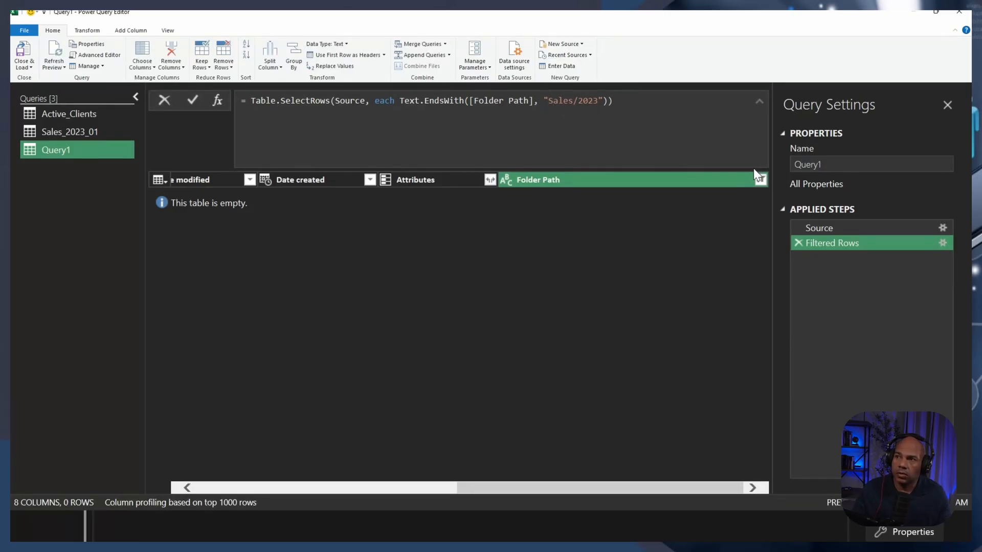
# Filter the Folder Path column for paths containing 2023, and copy the path ending GlobalTraders_Raw_Data/Sales/2023/ from a matching row.
pyautogui.click(761, 180)
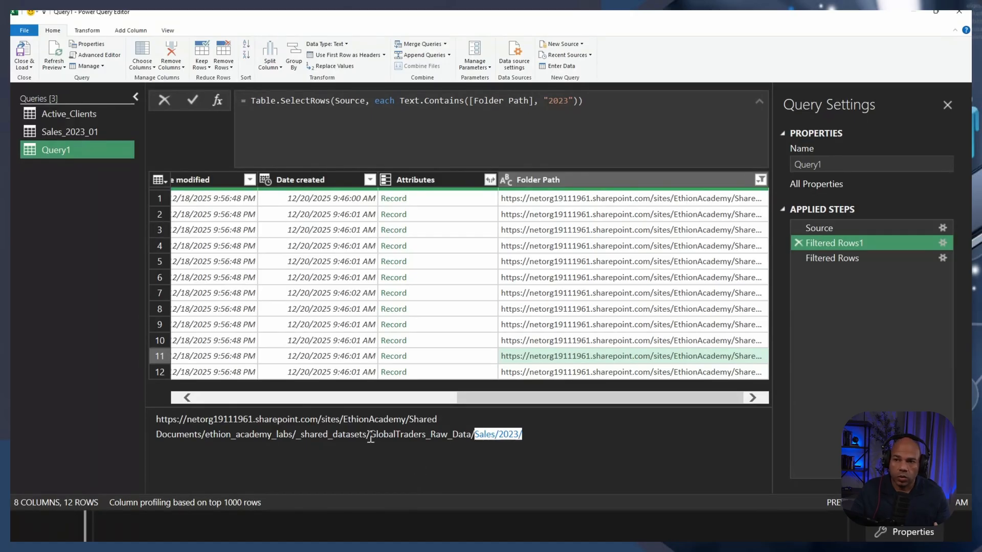
pyautogui.moveTo(371, 437); pyautogui.dragTo(546, 432)
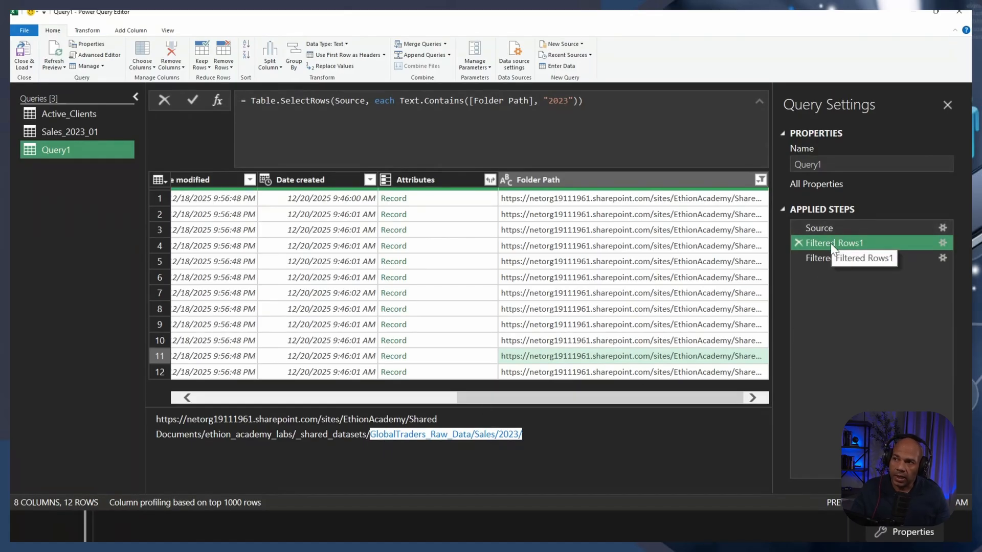
# Delete the extra step filtering for 2023, and set the remaining ends-with filter text to GlobalTraders_Raw_Data/Sales/2023/.
pyautogui.click(798, 244)
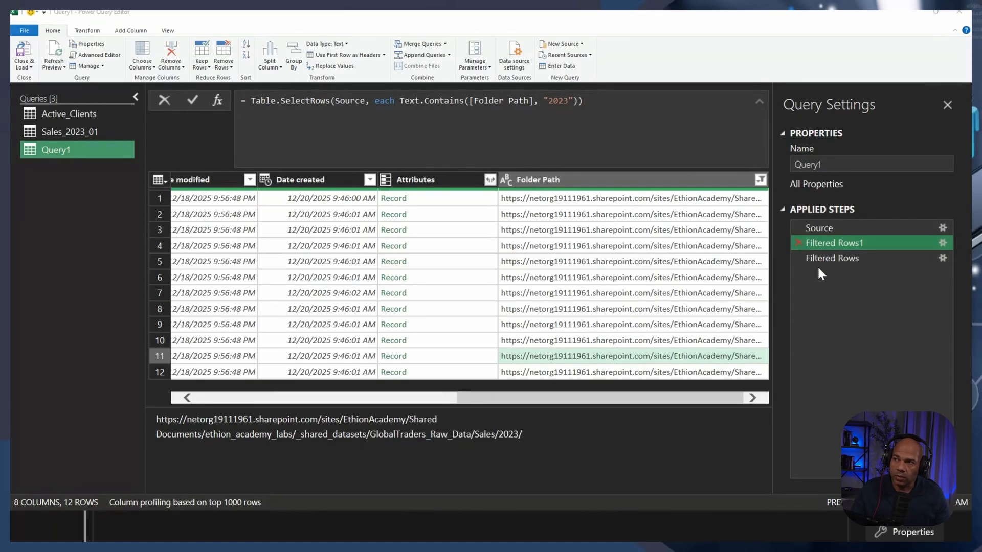
pyautogui.click(563, 295)
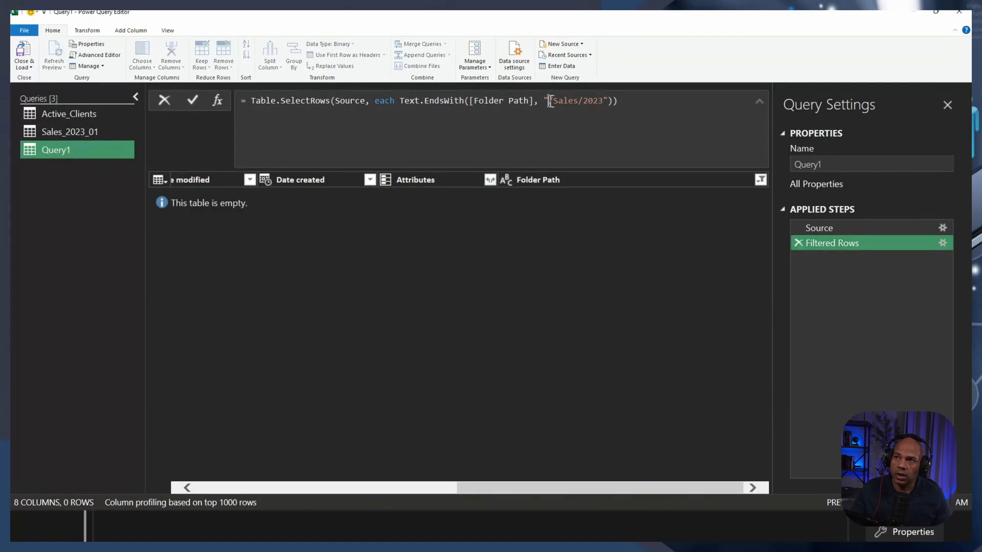
pyautogui.moveTo(549, 100); pyautogui.dragTo(600, 99)
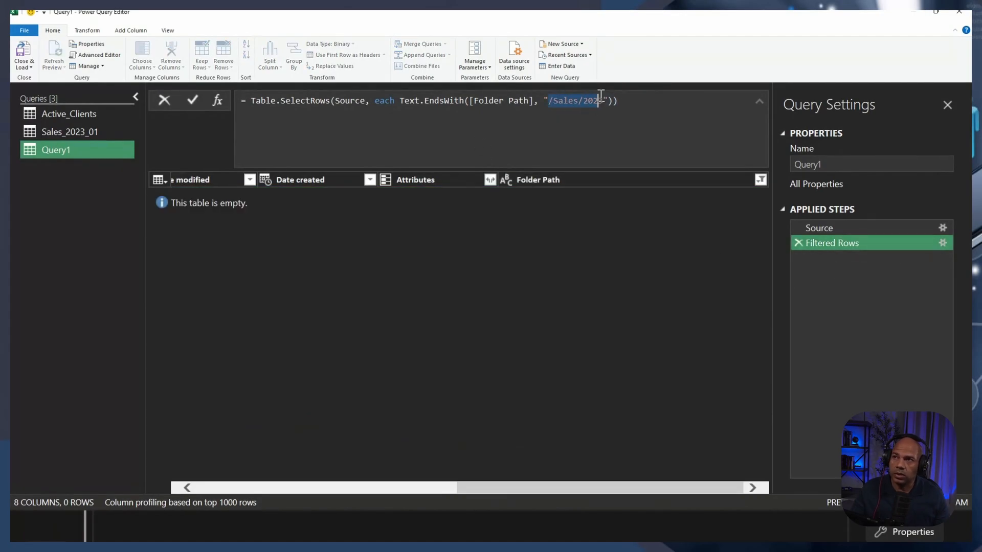
pyautogui.write('GlobalTraders_Raw_Data/Sales/2023/')
pyautogui.press('Return')
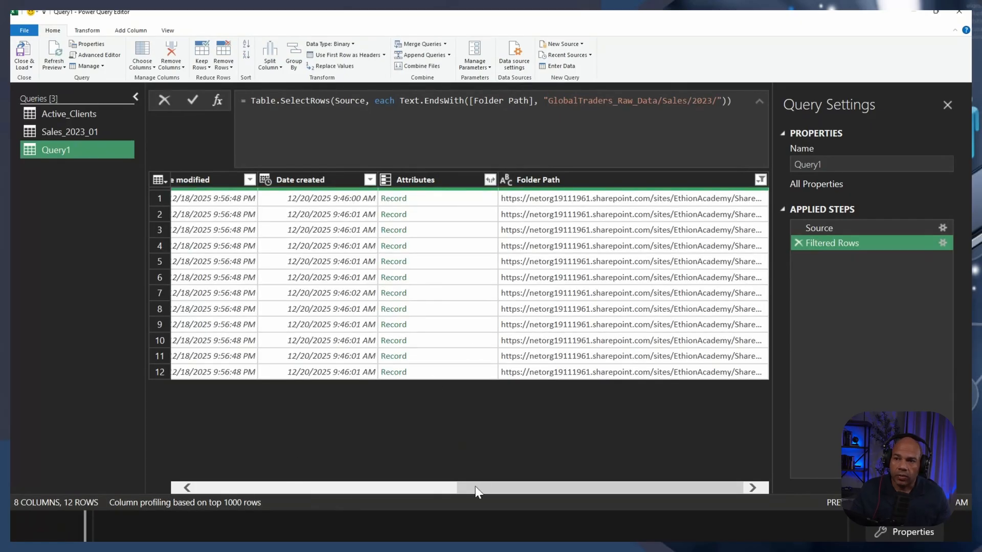
# Start a custom column in Query1 and name it converted_document.
pyautogui.moveTo(475, 486); pyautogui.dragTo(180, 451)
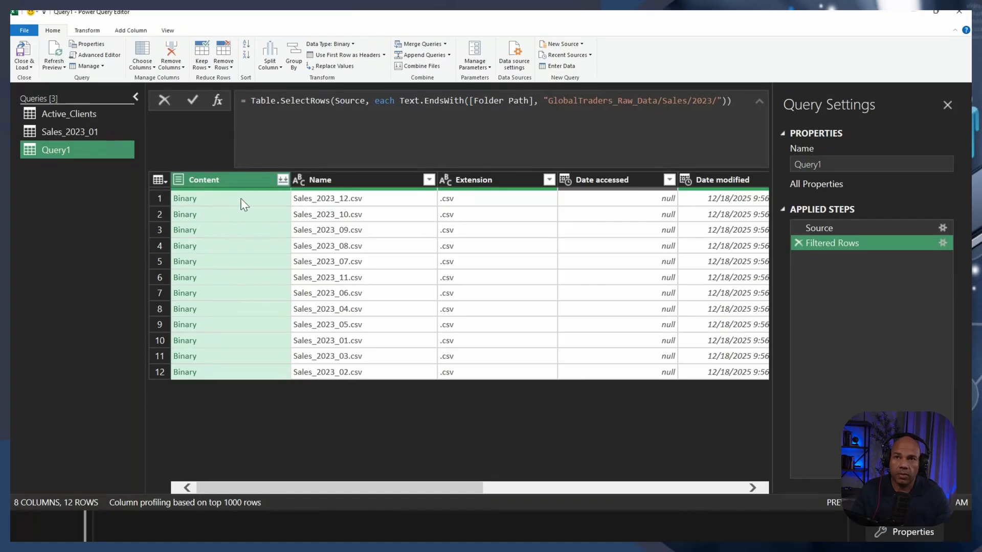
pyautogui.click(123, 31)
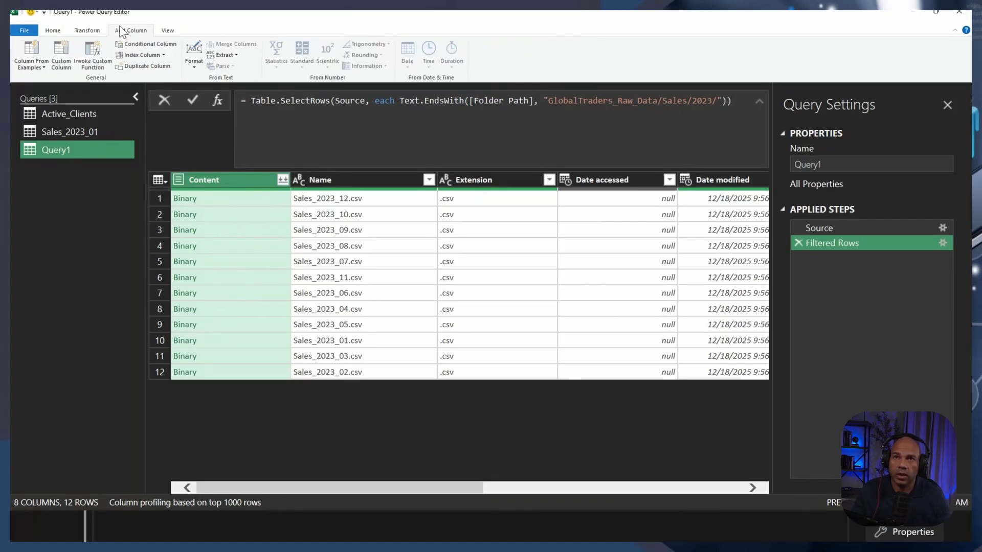
pyautogui.click(61, 51)
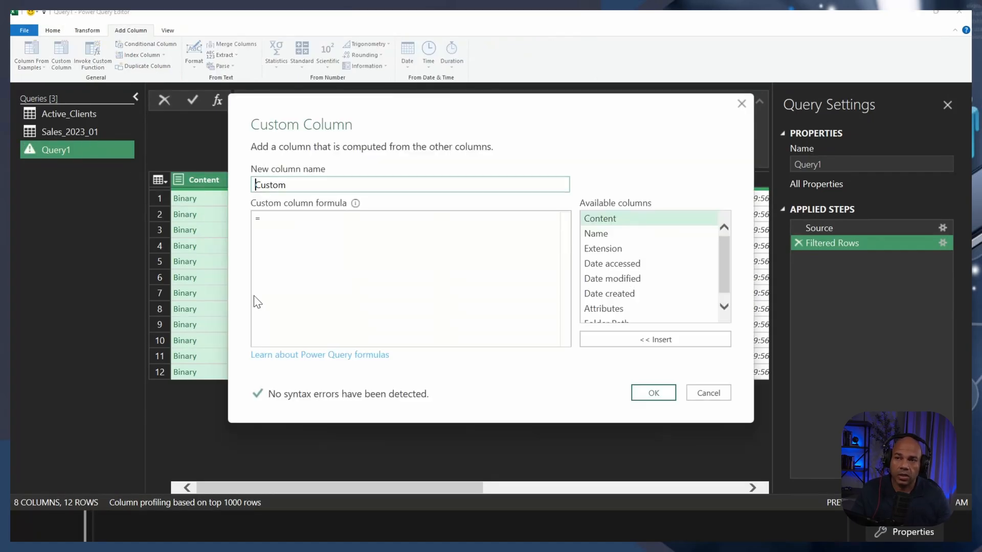
pyautogui.doubleClick(298, 185)
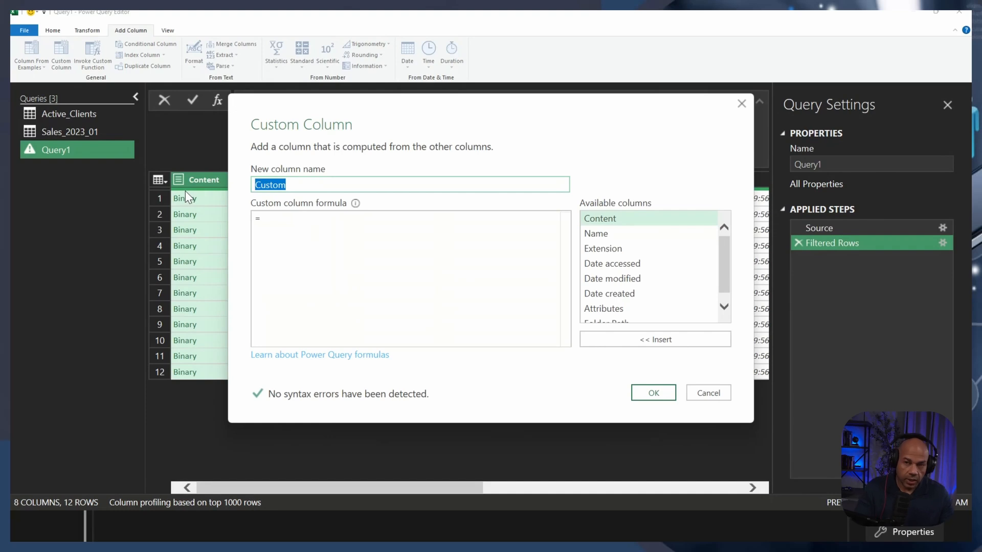
pyautogui.press('BackSpace')
pyautogui.write('converted')
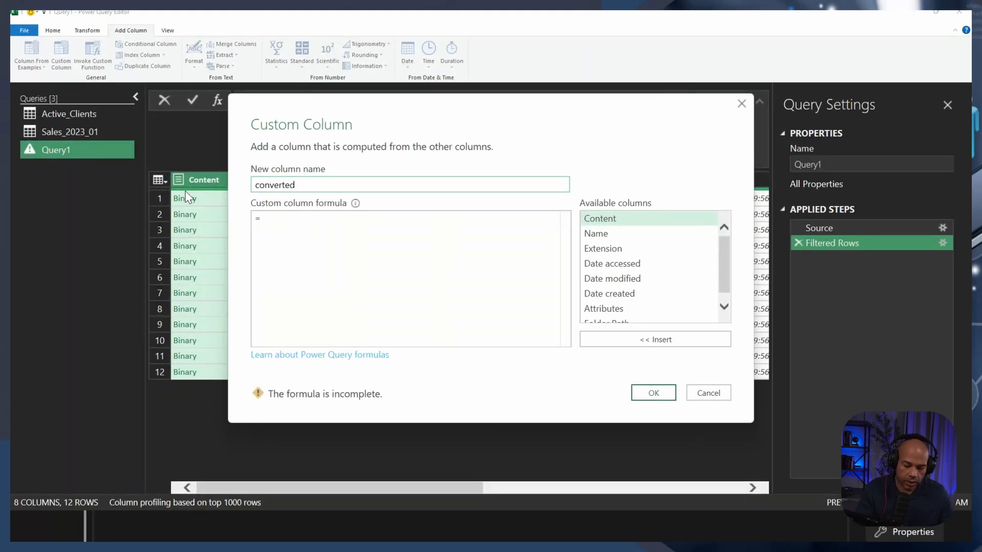
pyautogui.write('_document')
# Enter the custom column formula Csv.Document([Content]) and create the column.
pyautogui.click(310, 237)
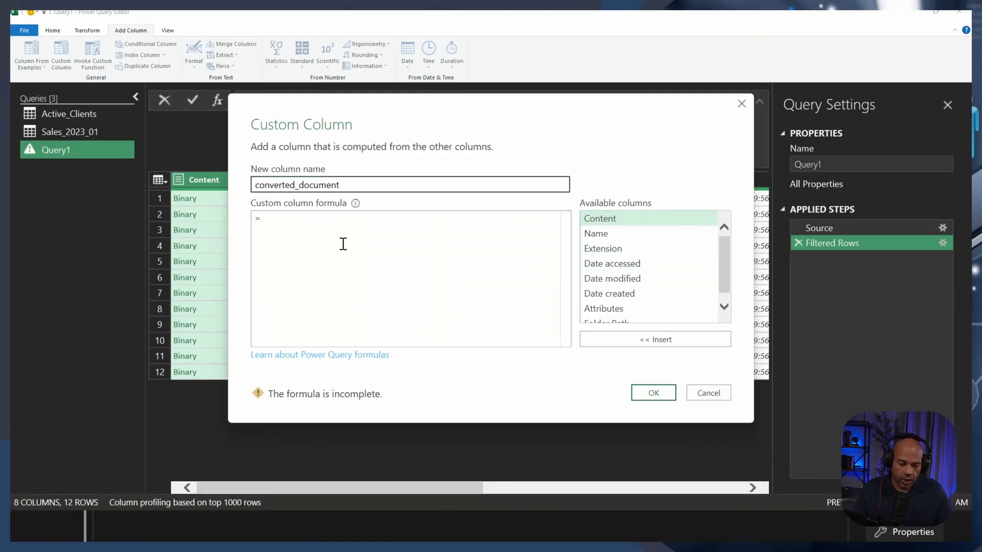
pyautogui.write('cd')
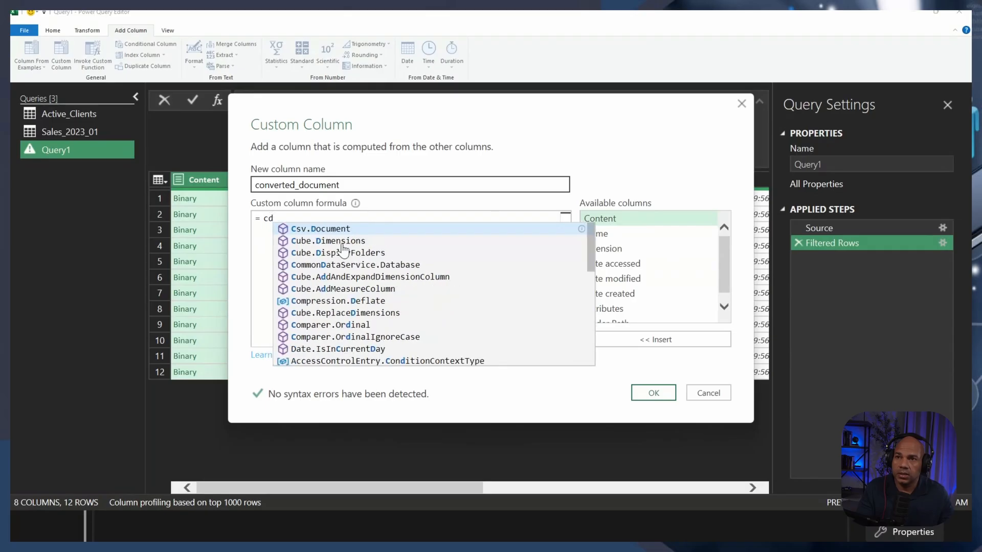
pyautogui.press('Tab')
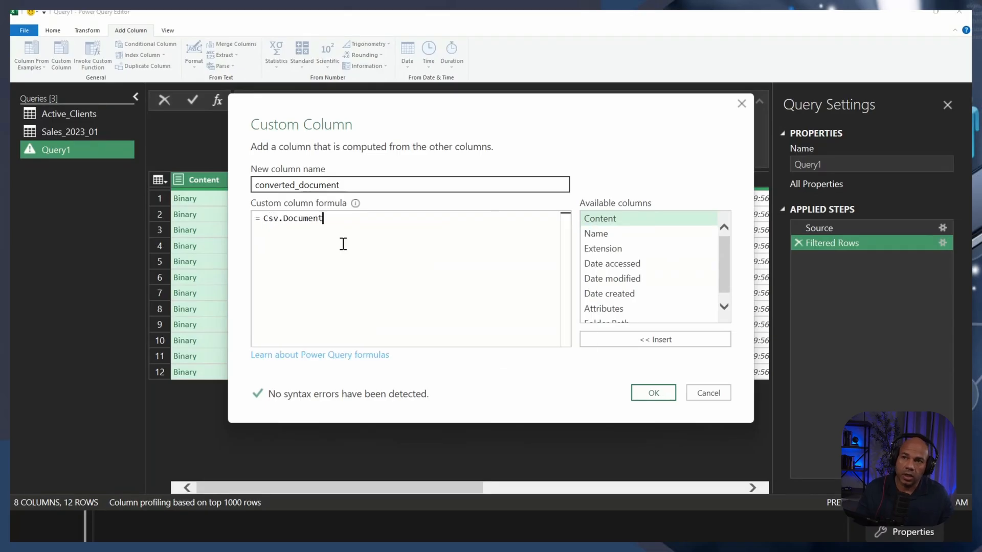
pyautogui.write('(')
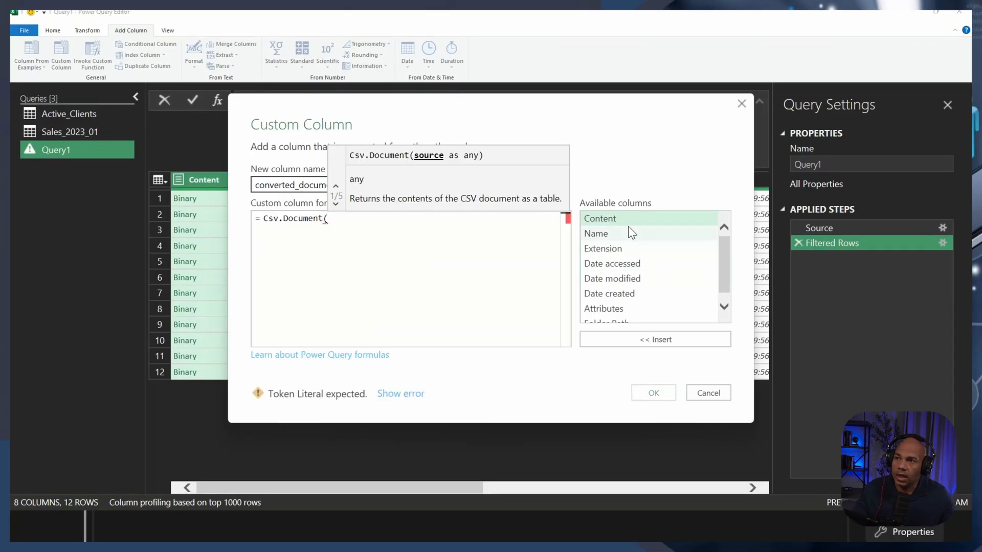
pyautogui.doubleClick(628, 223)
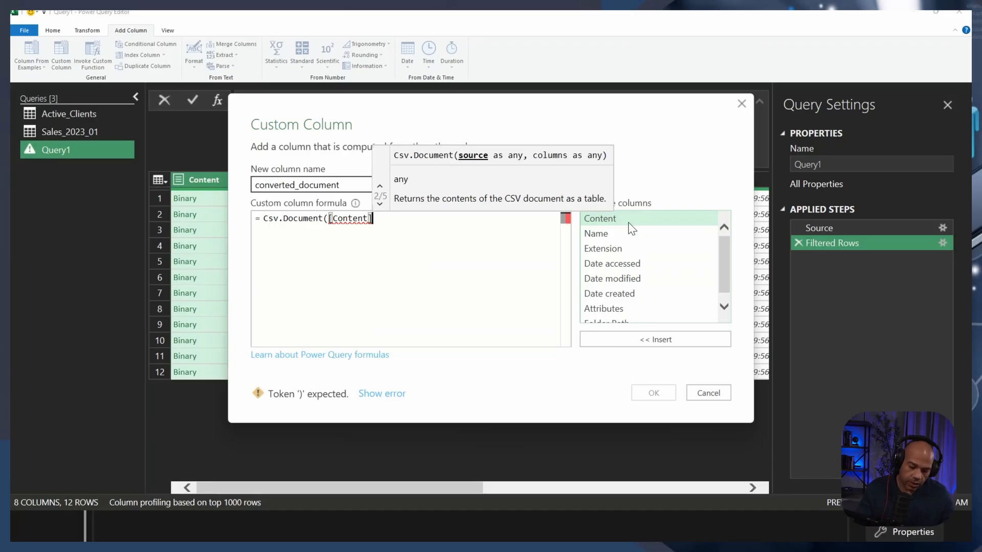
pyautogui.write(')')
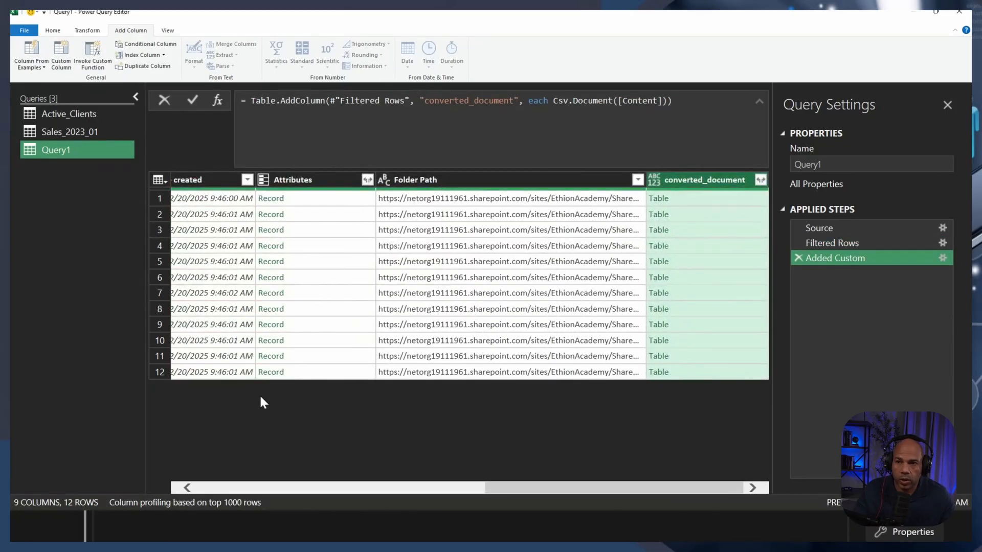
# Compare the binary values in the Content column with the table previews of several rows in the converted_document column.
pyautogui.moveTo(510, 488); pyautogui.dragTo(158, 460)
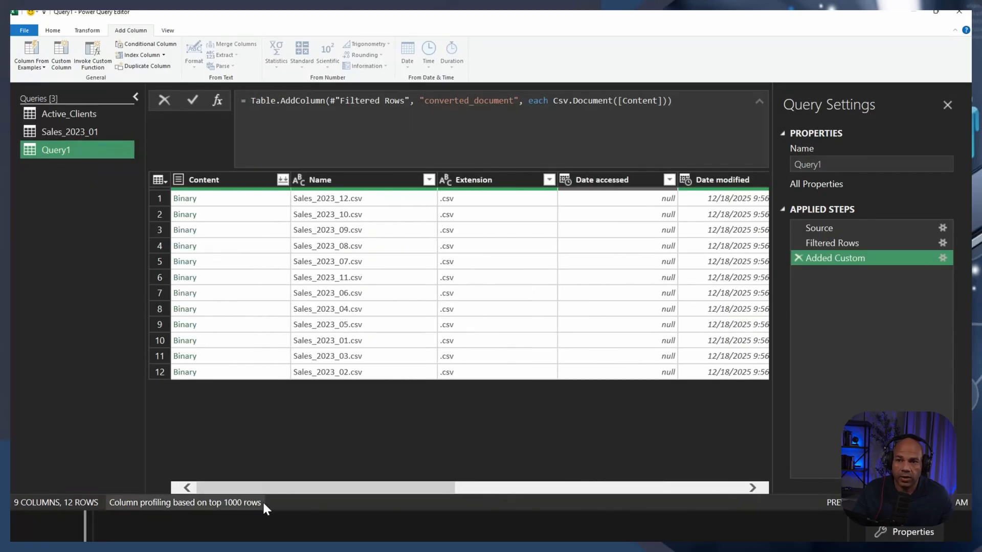
pyautogui.moveTo(264, 488); pyautogui.dragTo(596, 481)
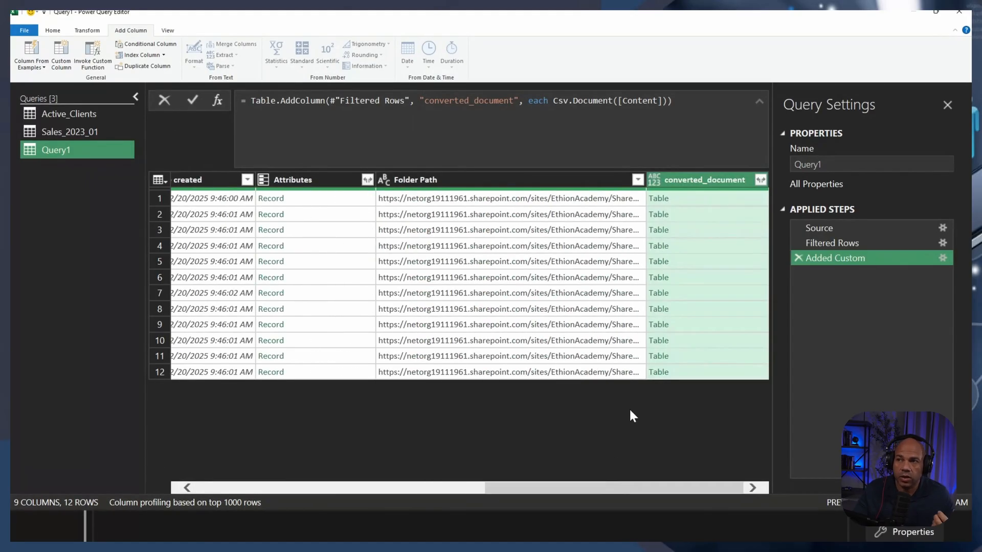
pyautogui.click(689, 199)
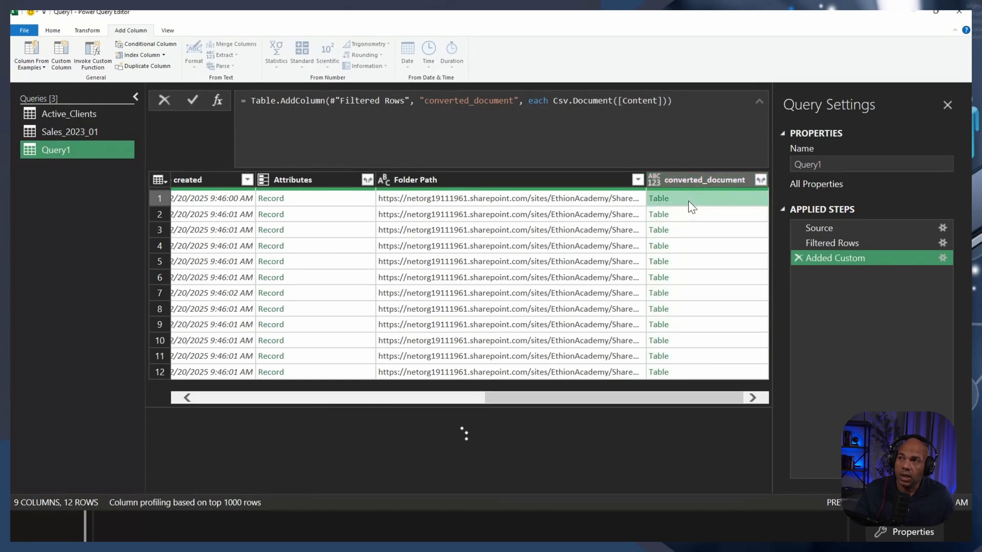
pyautogui.click(692, 217)
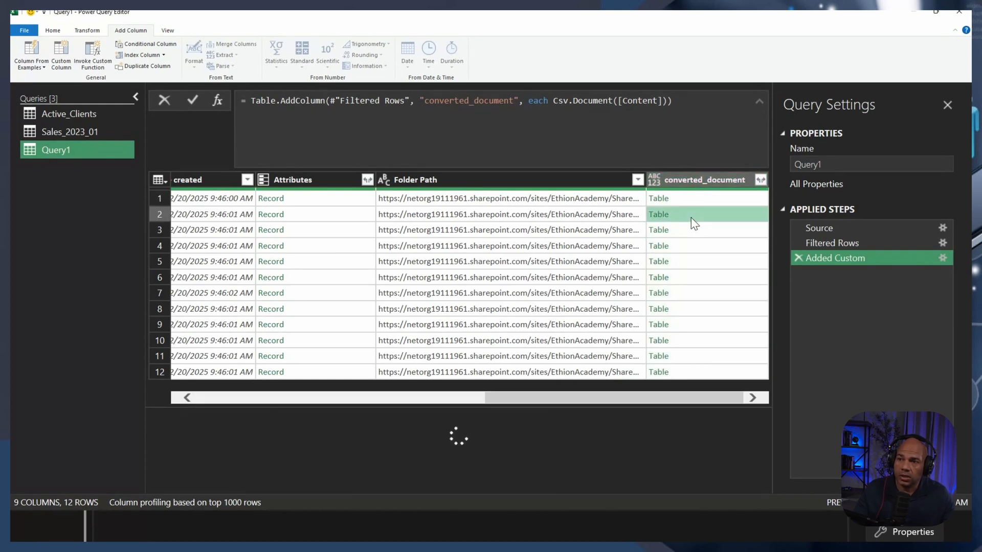
pyautogui.click(692, 233)
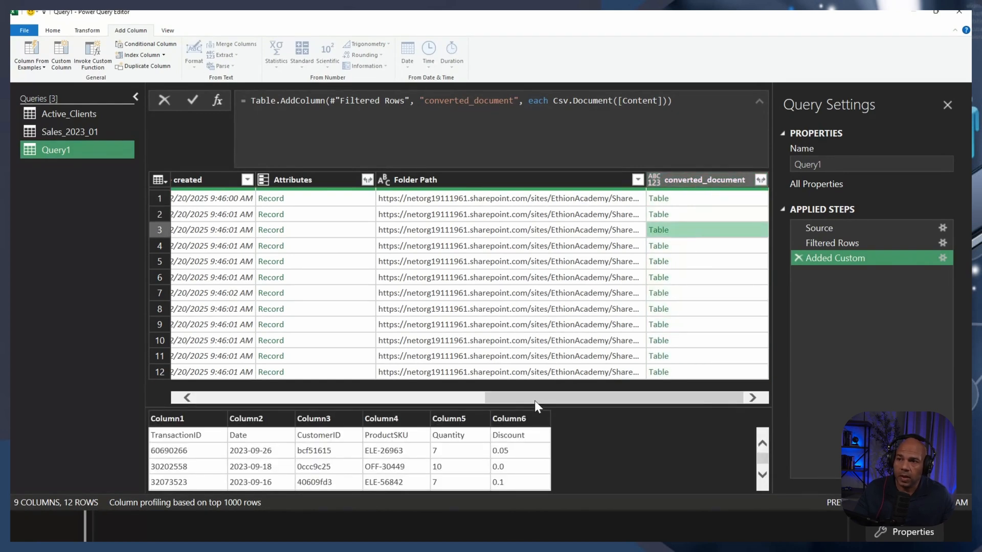
pyautogui.moveTo(535, 400); pyautogui.dragTo(247, 398)
pyautogui.click(238, 215)
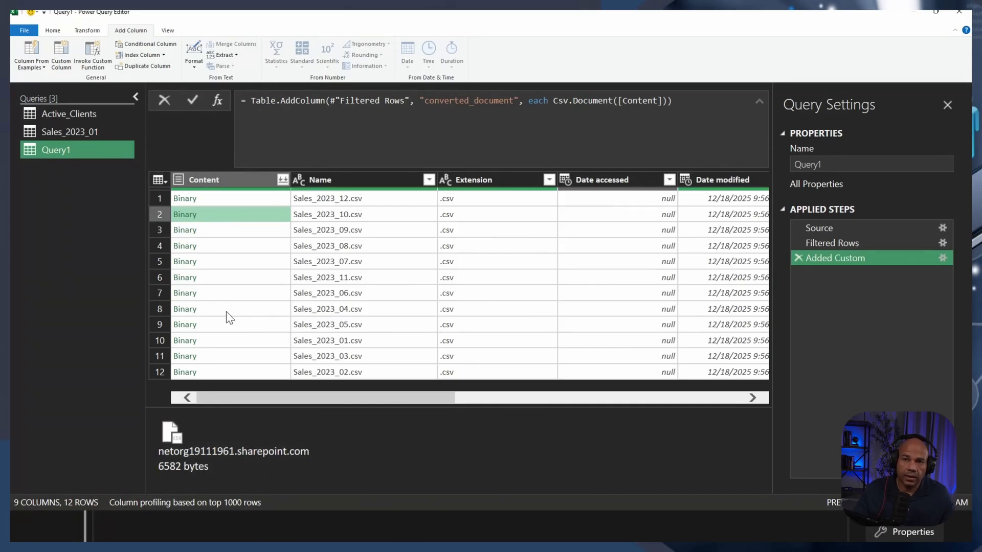
pyautogui.moveTo(256, 398); pyautogui.dragTo(547, 397)
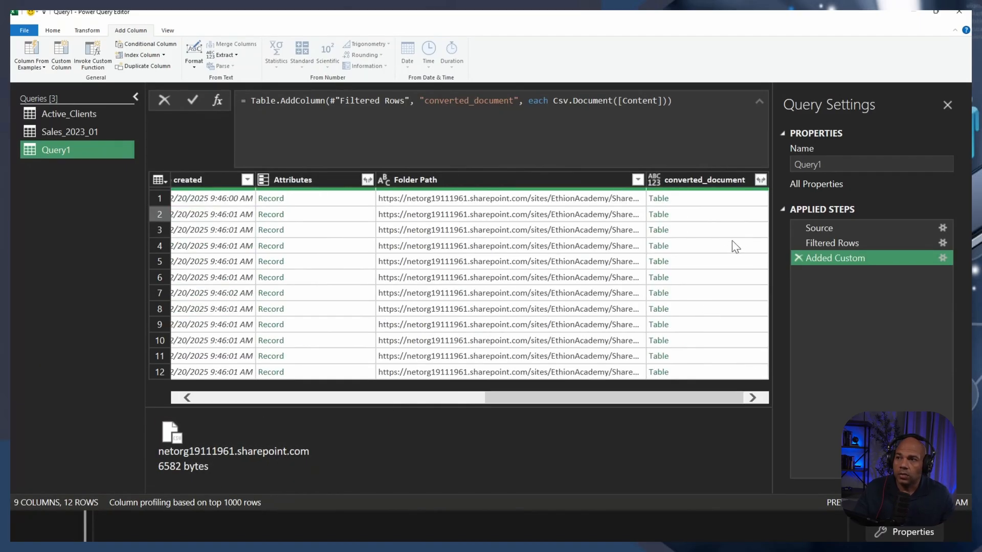
pyautogui.click(729, 245)
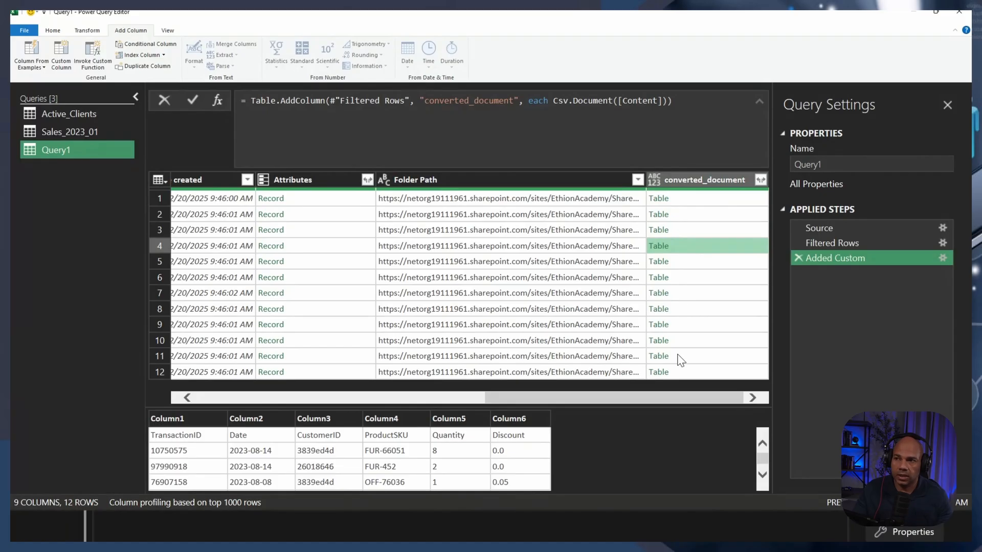
pyautogui.click(715, 198)
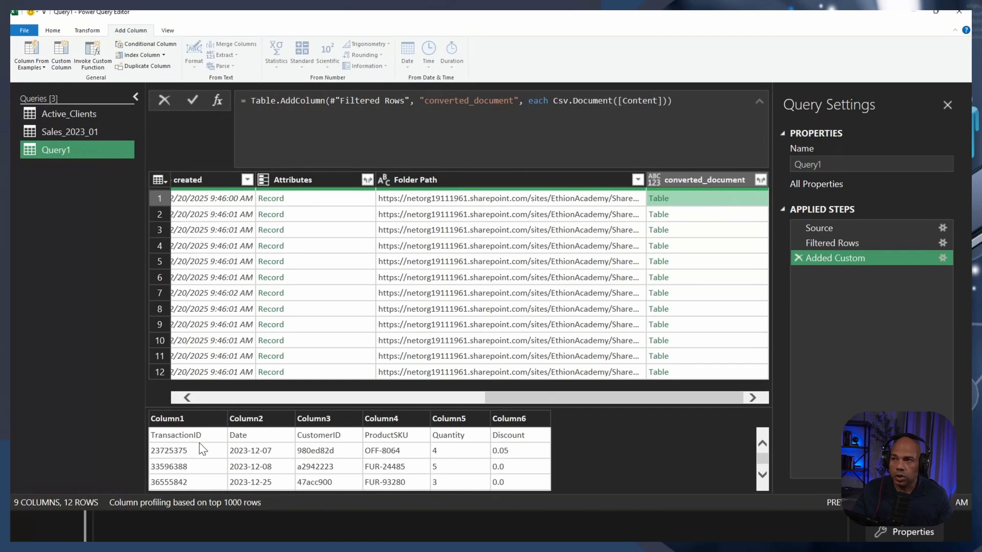
# Expand the converted_document tables into Column1 through Column6 without the original column name as prefix.
pyautogui.click(761, 180)
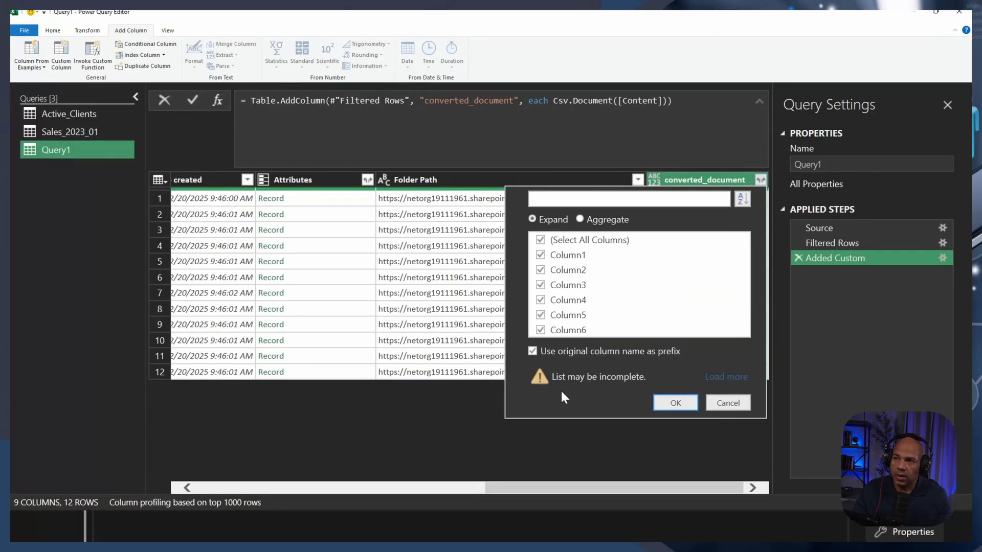
pyautogui.click(552, 354)
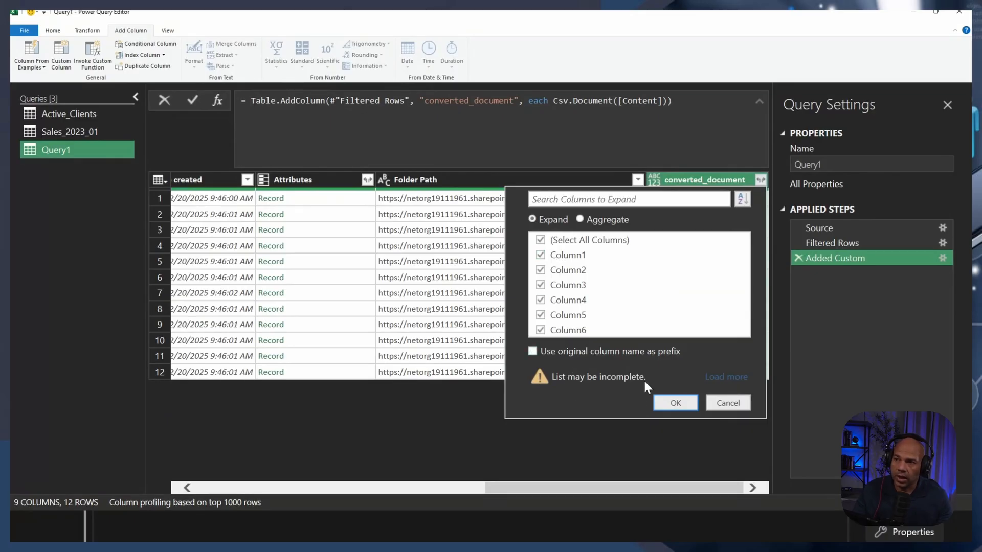
pyautogui.click(672, 404)
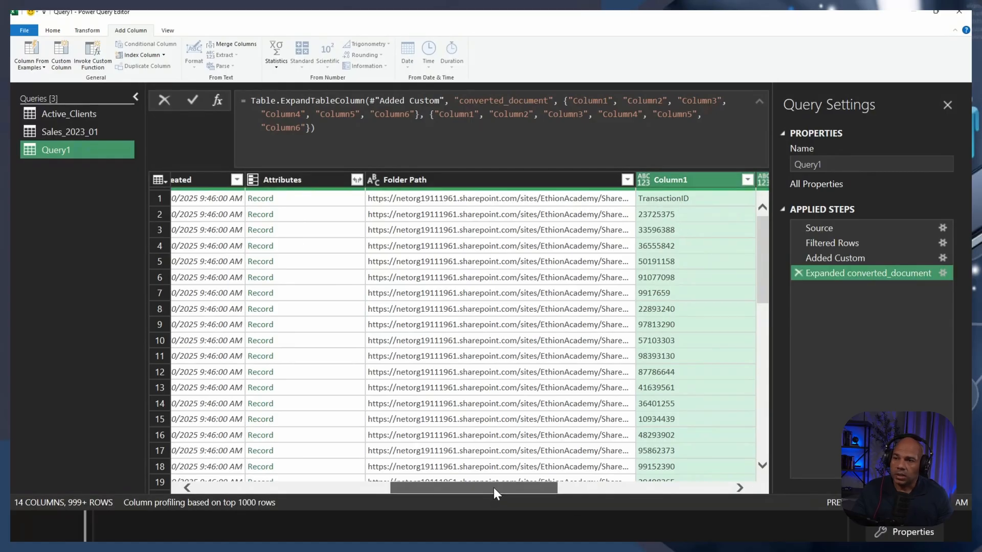
pyautogui.moveTo(493, 487); pyautogui.dragTo(615, 489)
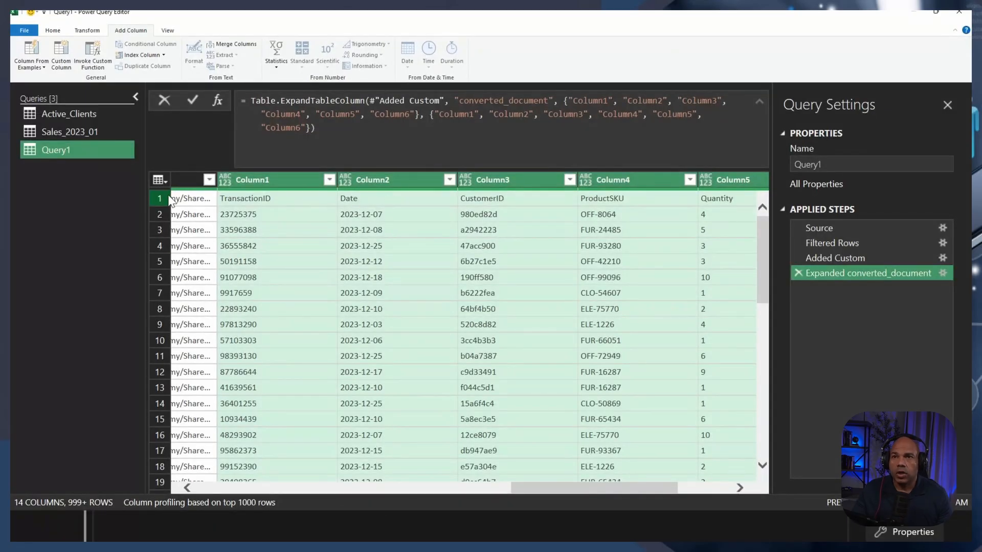
# Try promoting the first row of the expanded table to headers, and delete the Changed Type and Promoted Headers steps.
pyautogui.click(160, 180)
pyautogui.click(164, 174)
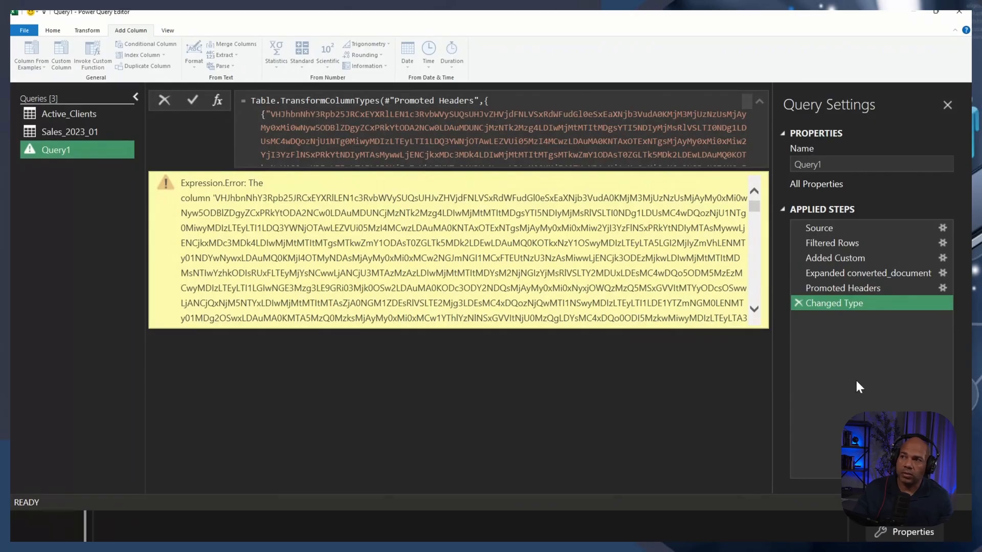
pyautogui.click(799, 302)
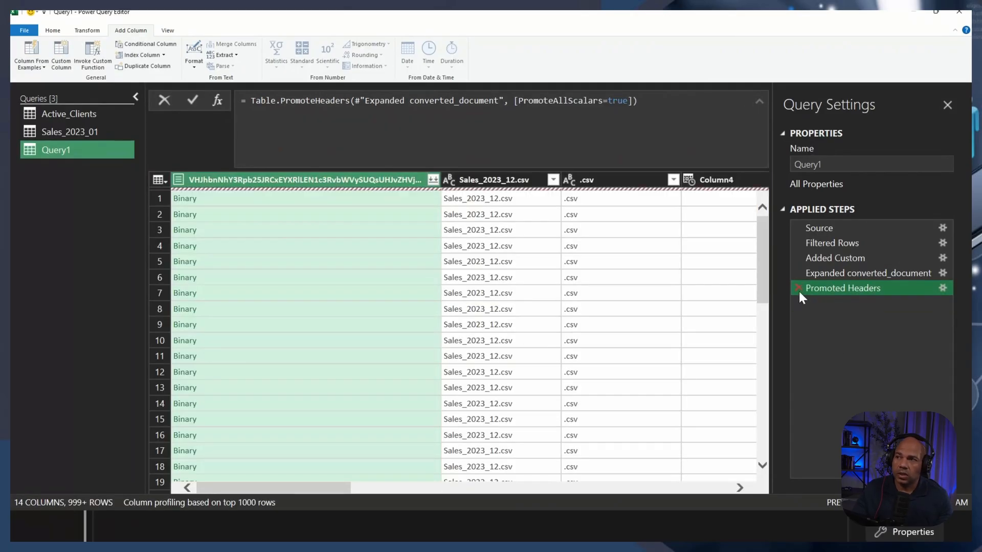
pyautogui.click(797, 289)
# Look through the expanded rows and filter Column3 to the rows that equal CustomerID.
pyautogui.moveTo(230, 489); pyautogui.dragTo(661, 486)
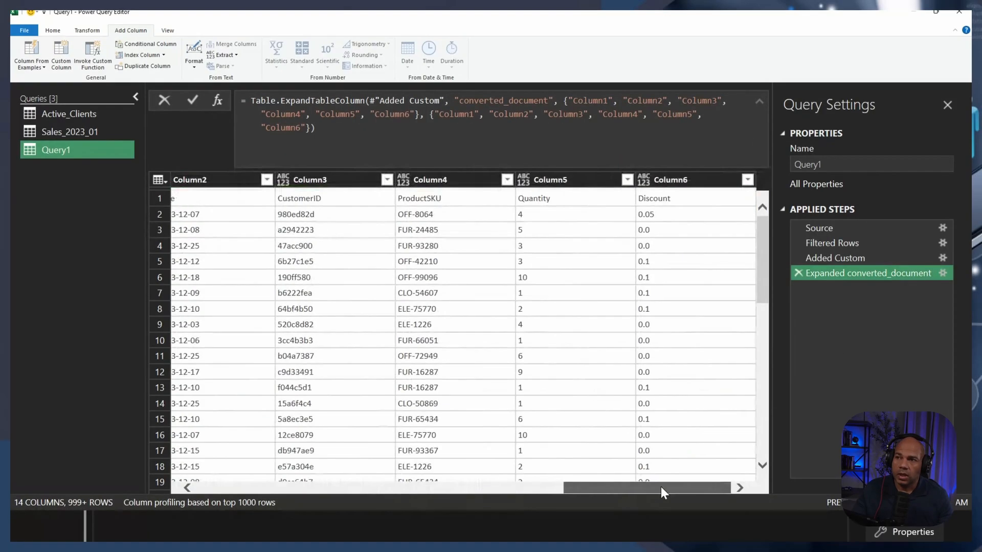
pyautogui.scroll(-4, 513, 284)
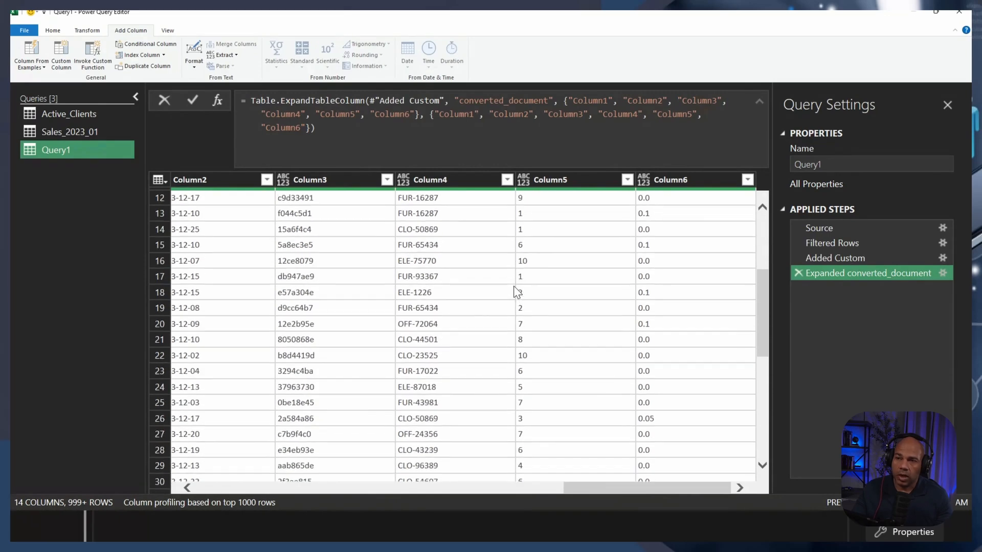
pyautogui.scroll(-20, 514, 287)
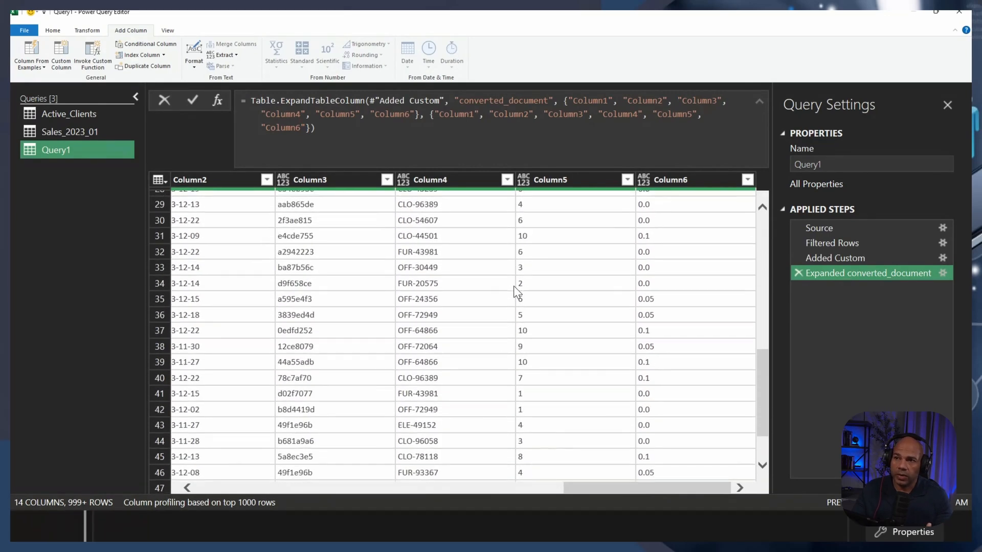
pyautogui.scroll(-20, 513, 286)
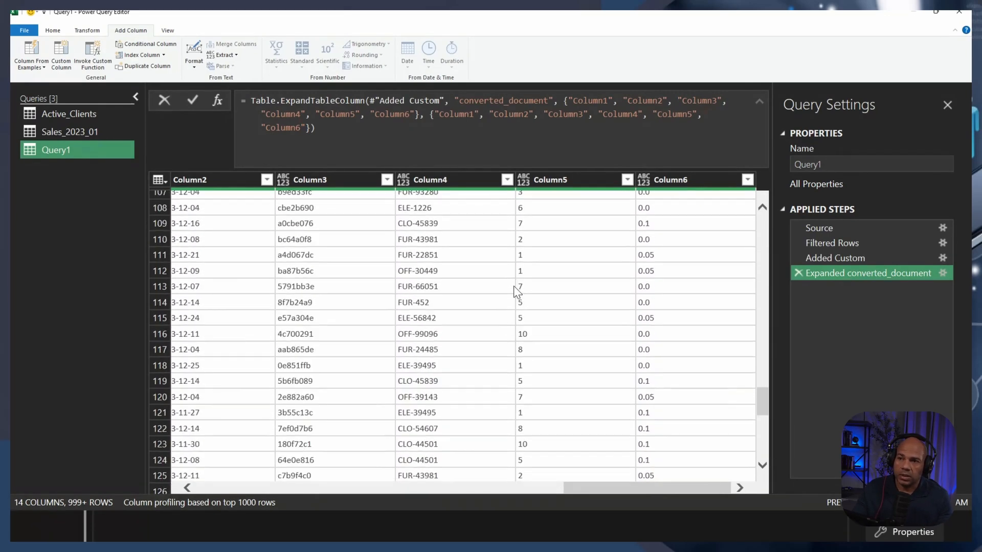
pyautogui.scroll(-20, 514, 286)
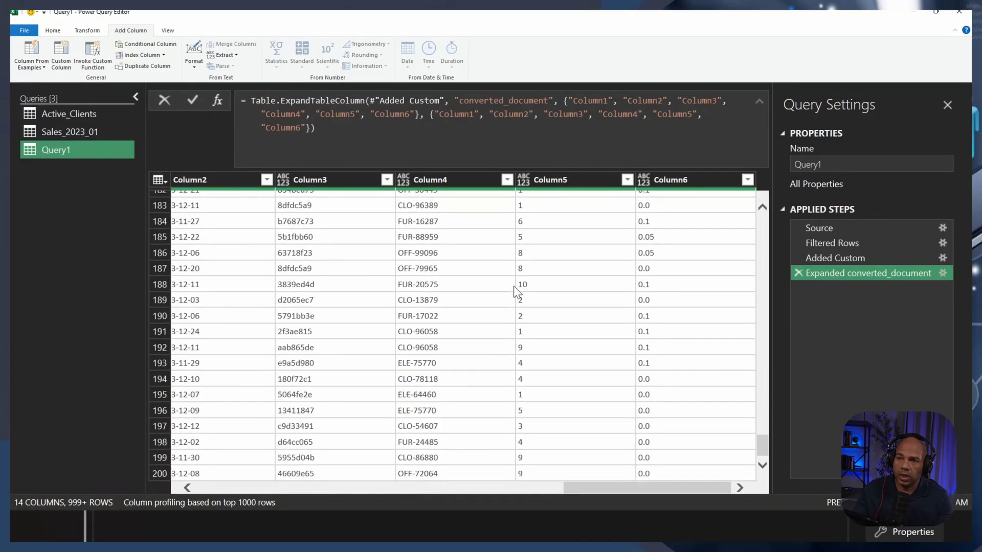
pyautogui.scroll(3, 514, 287)
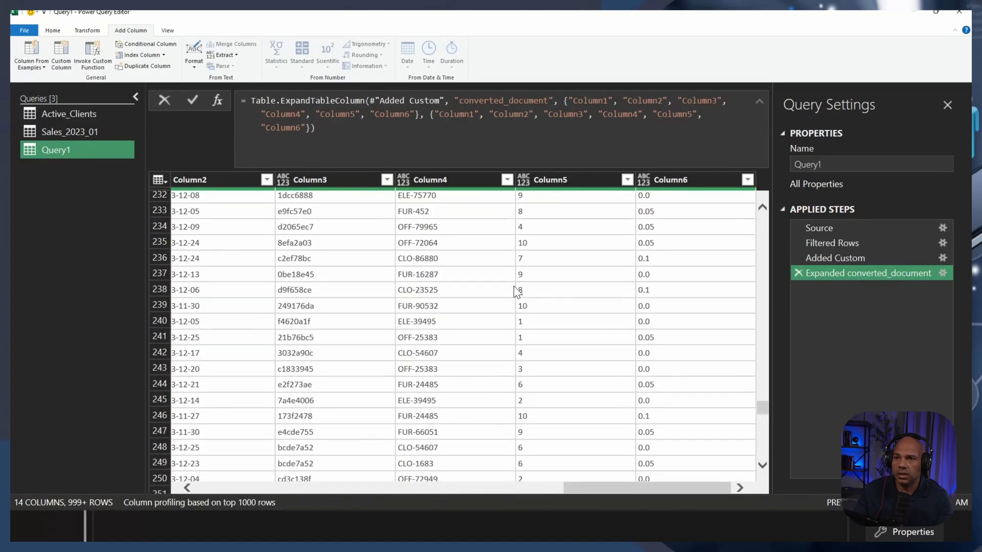
pyautogui.moveTo(766, 397); pyautogui.dragTo(762, 212)
pyautogui.rightClick(330, 199)
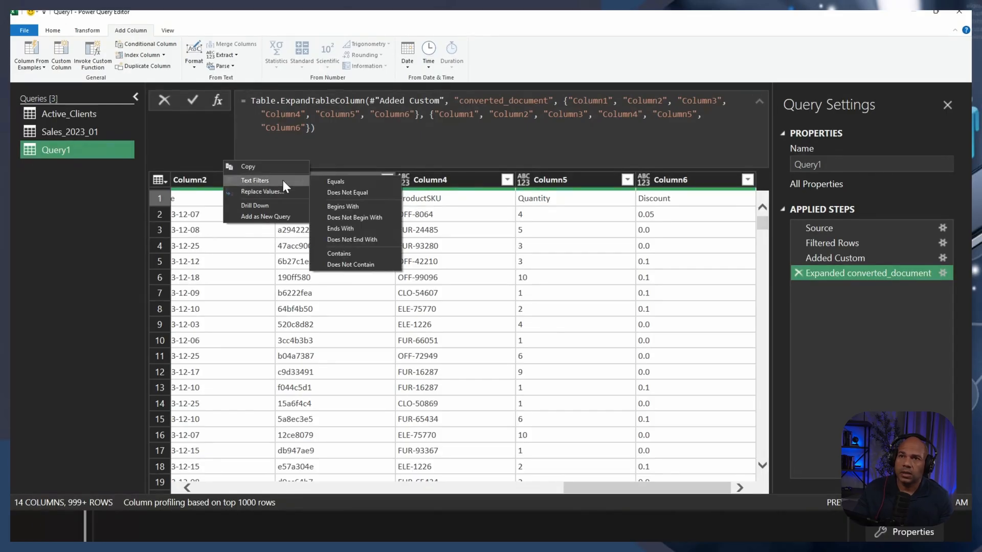
pyautogui.click(352, 182)
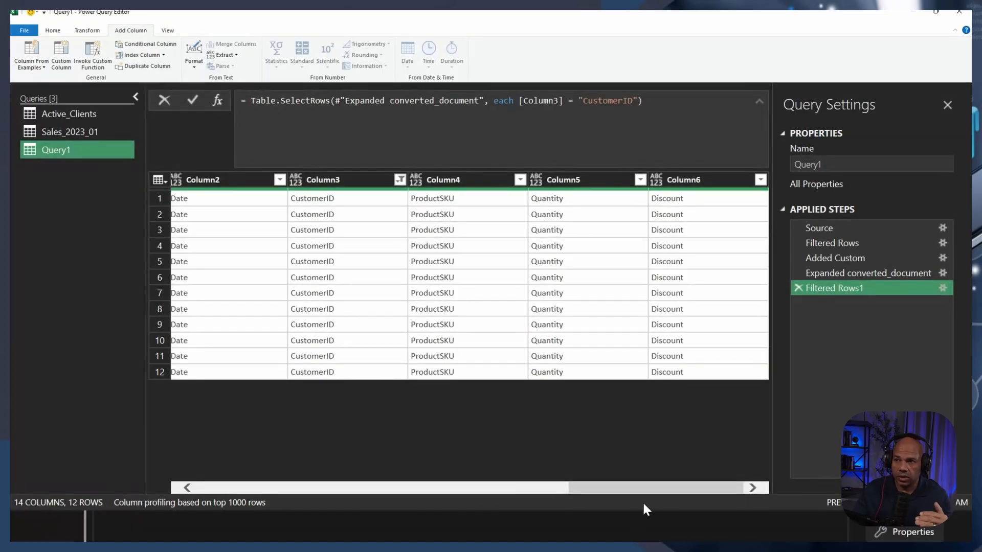
# Compare the repeated header rows with their file names, and delete the Filtered Rows1 and Expanded converted_document steps.
pyautogui.moveTo(649, 488); pyautogui.dragTo(266, 513)
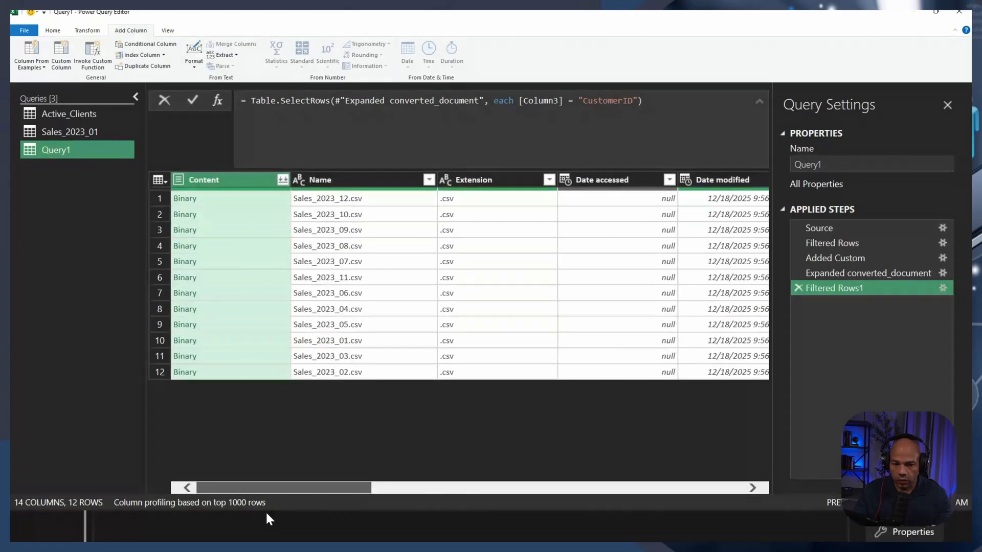
pyautogui.moveTo(265, 511); pyautogui.dragTo(584, 498)
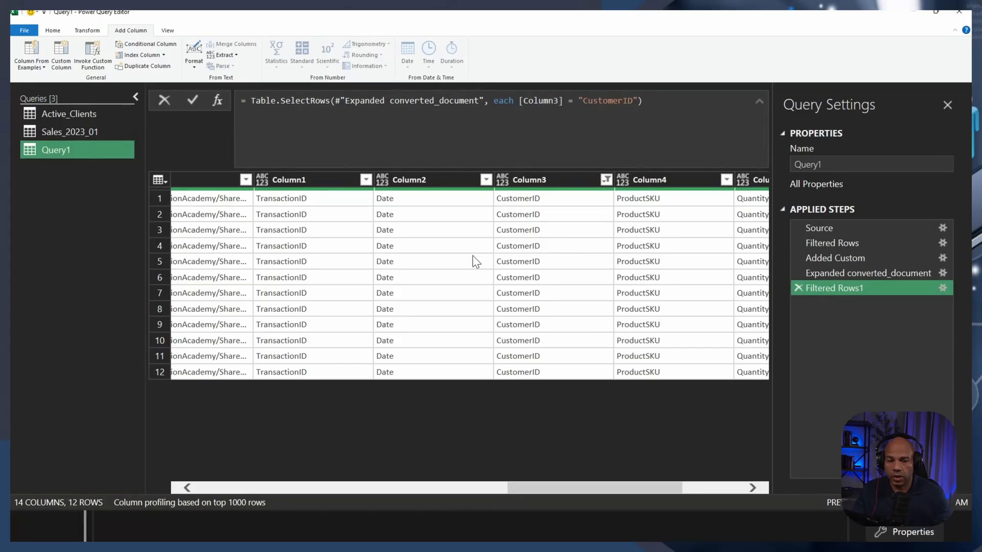
pyautogui.click(298, 179)
pyautogui.click(411, 183)
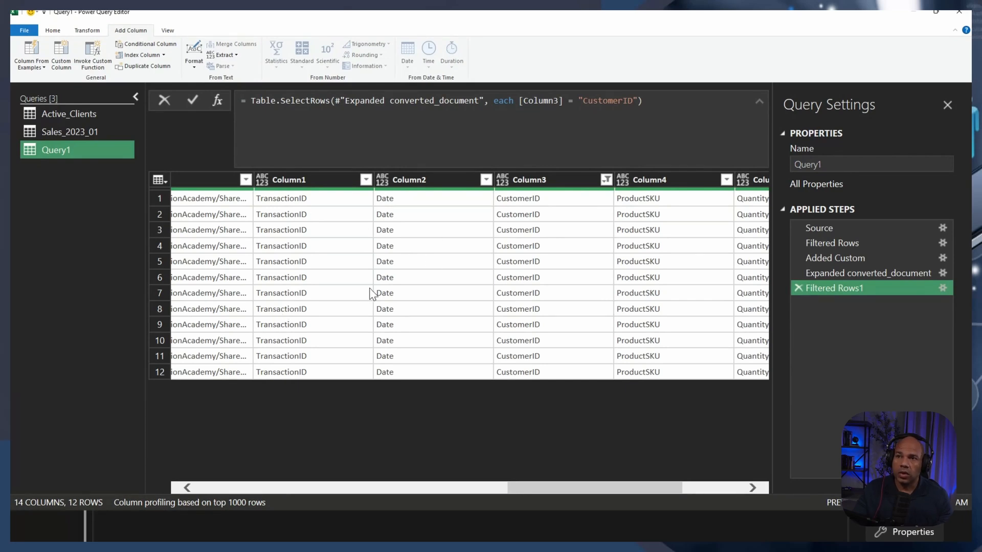
pyautogui.click(798, 288)
pyautogui.click(798, 274)
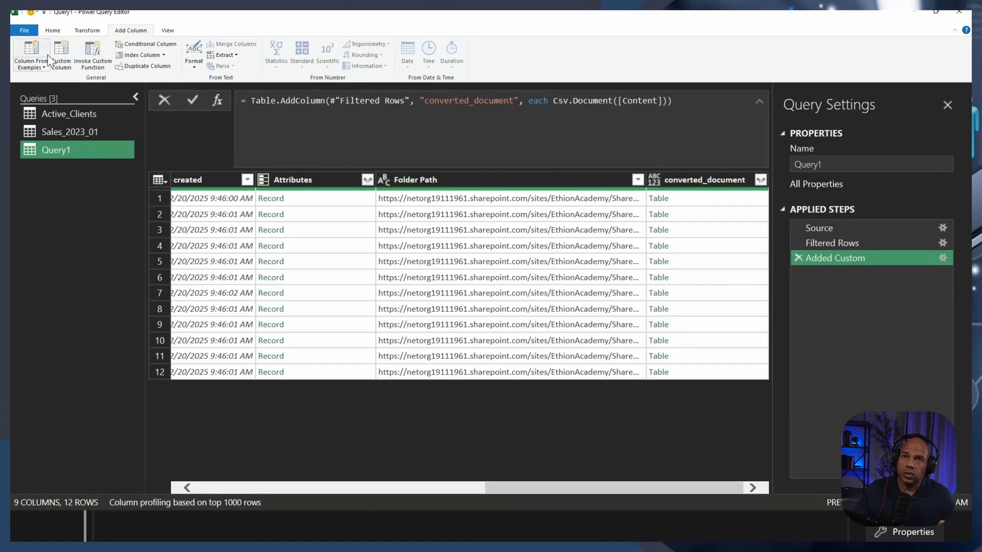
# Start another custom column in Query1 and name it promote_headers.
pyautogui.click(61, 51)
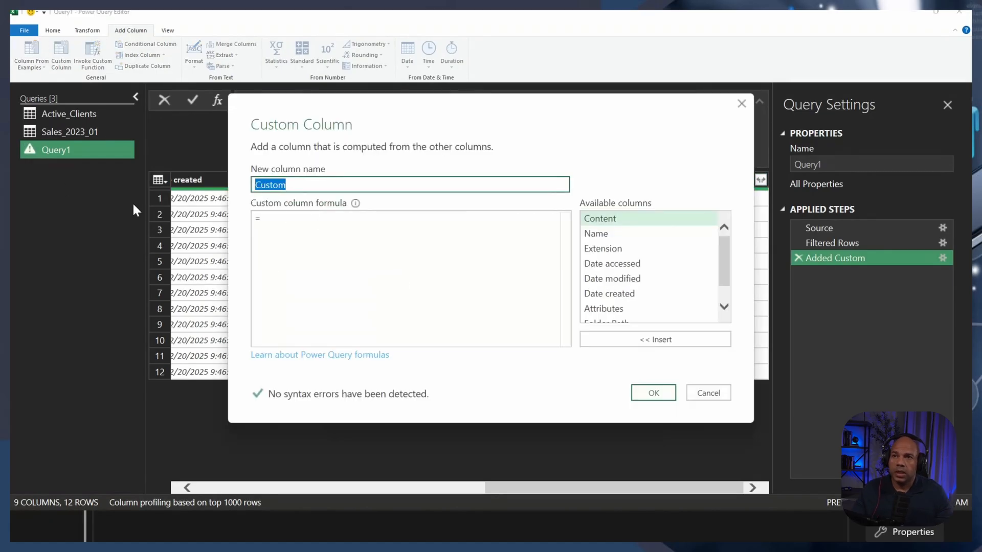
pyautogui.write('promote')
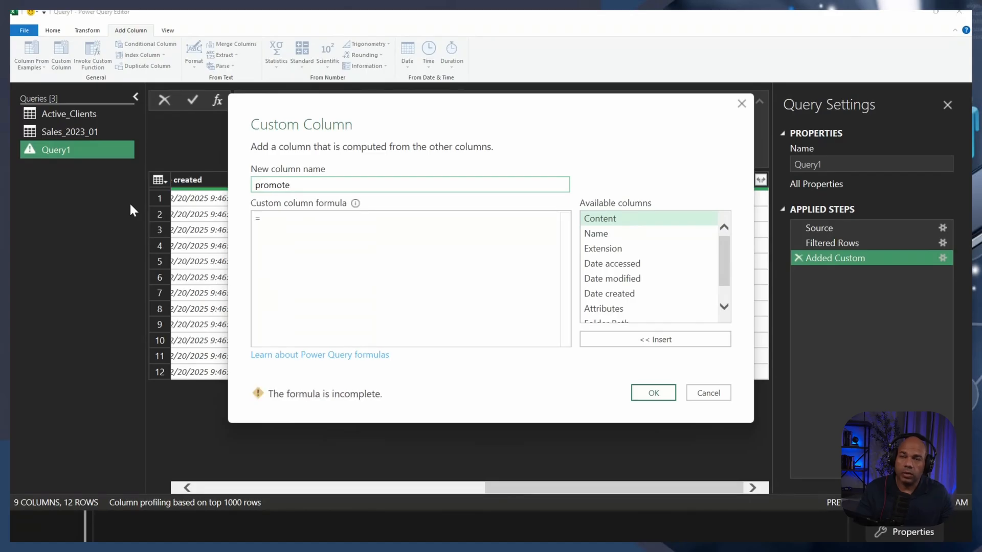
pyautogui.write('_headers')
pyautogui.click(285, 221)
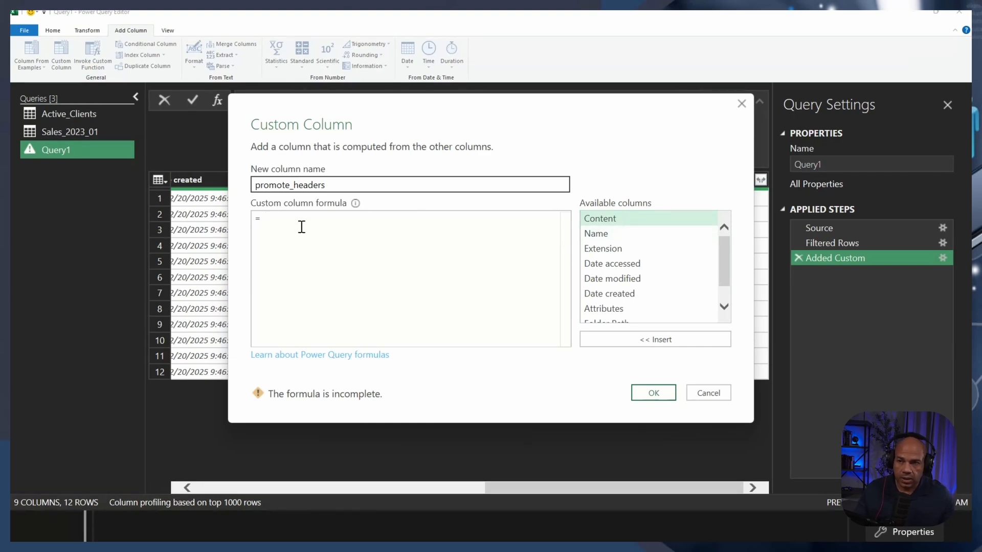
pyautogui.scroll(-1, 637, 281)
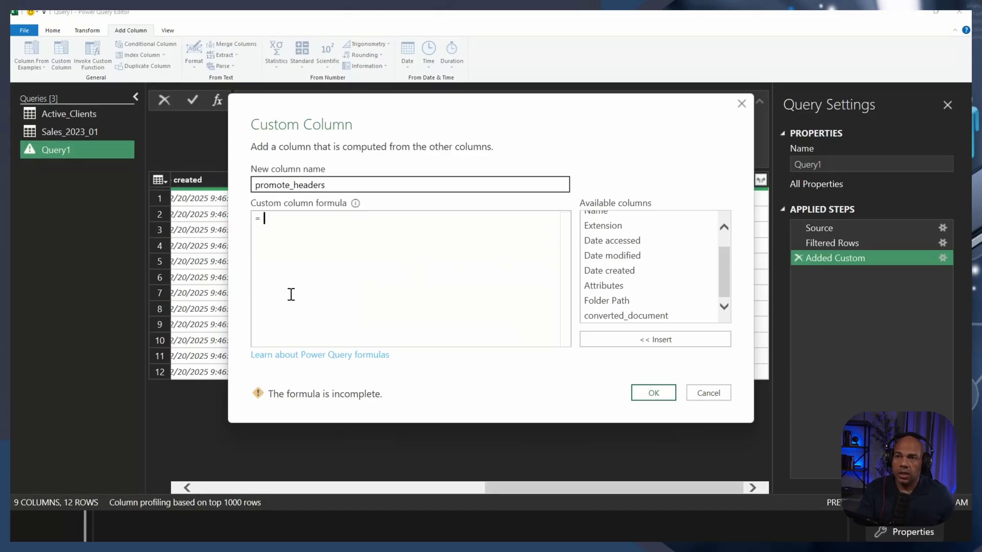
# Enter the custom column formula Table.PromoteHeaders([converted_document]) and create the column.
pyautogui.write('table.p')
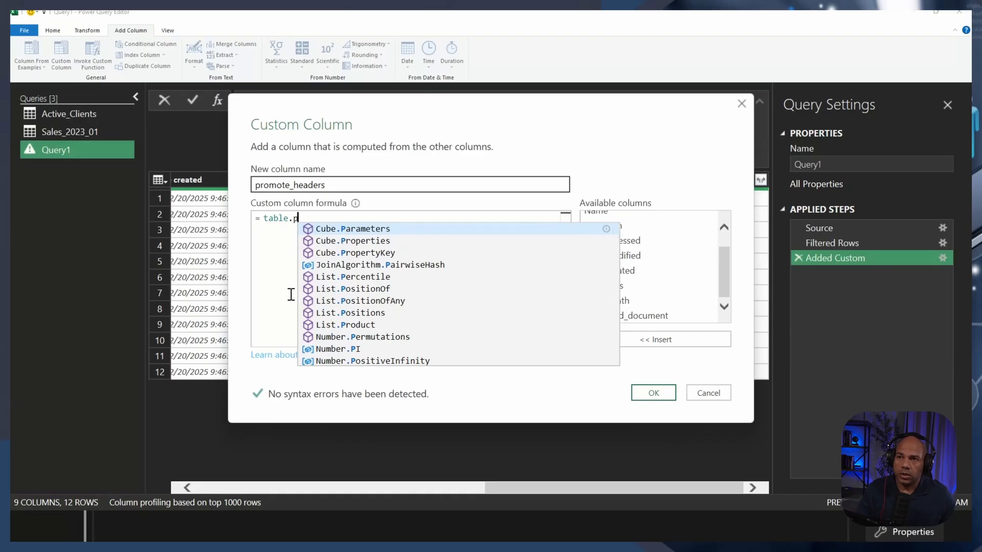
pyautogui.press('Tab')
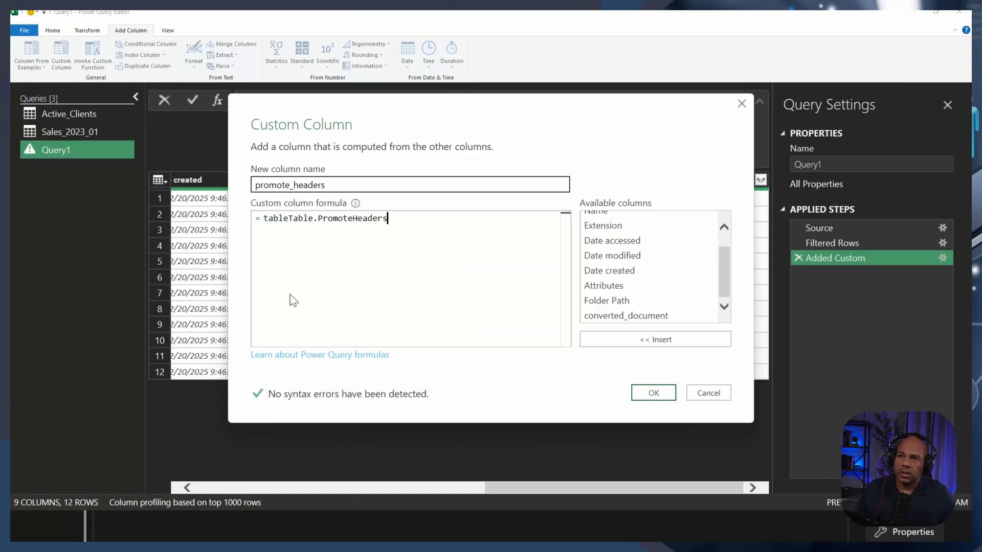
pyautogui.write('(')
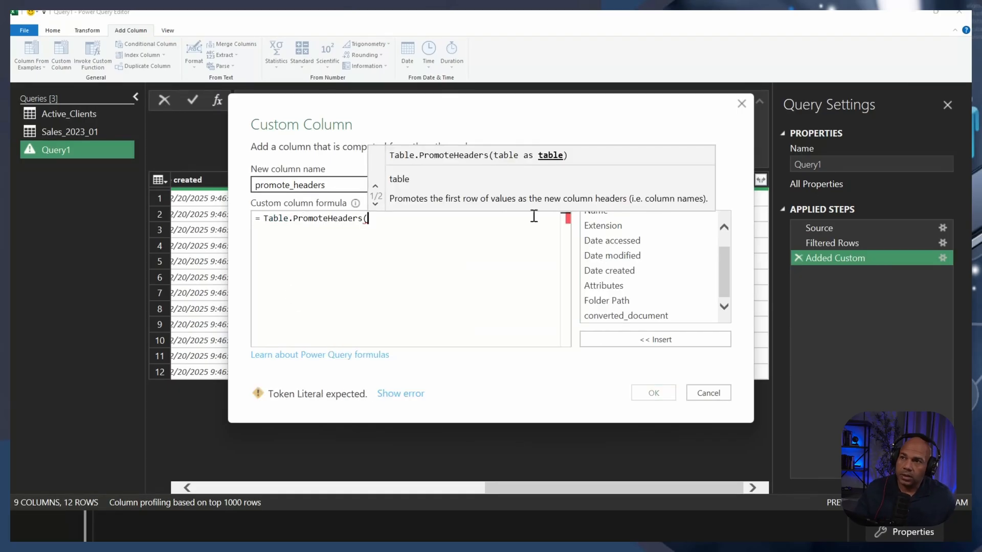
pyautogui.doubleClick(626, 315)
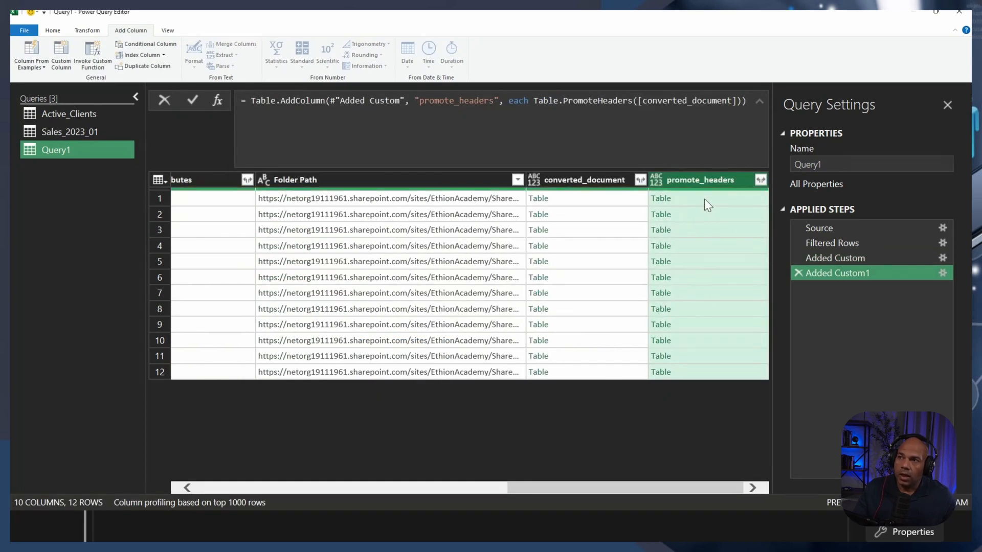
# Compare the table previews of several rows in the promote_headers column with a converted_document table preview.
pyautogui.click(704, 200)
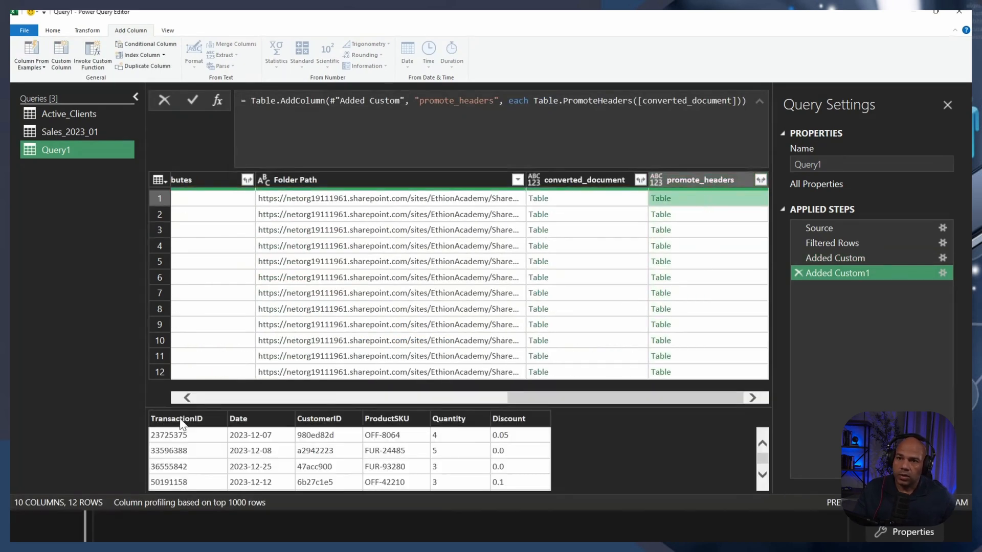
pyautogui.click(733, 218)
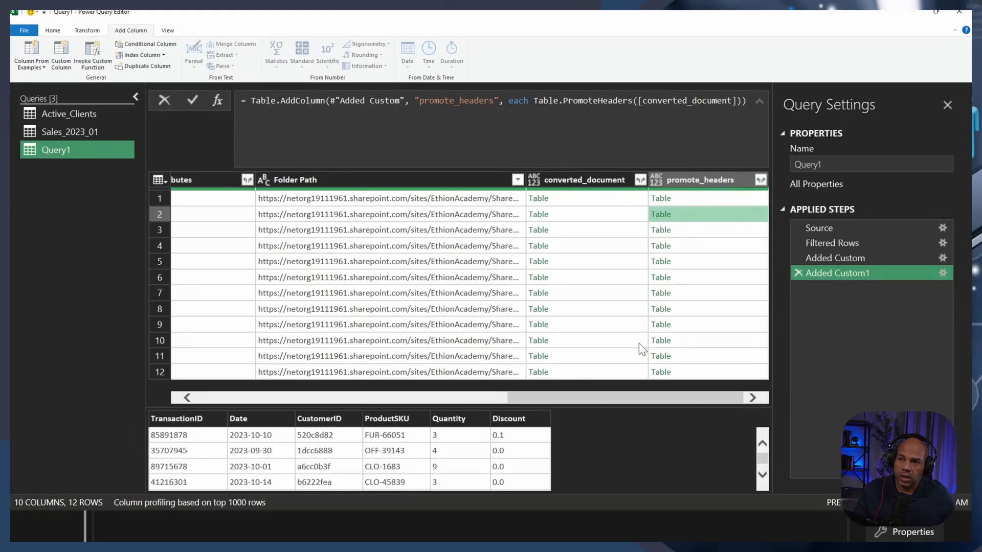
pyautogui.click(716, 248)
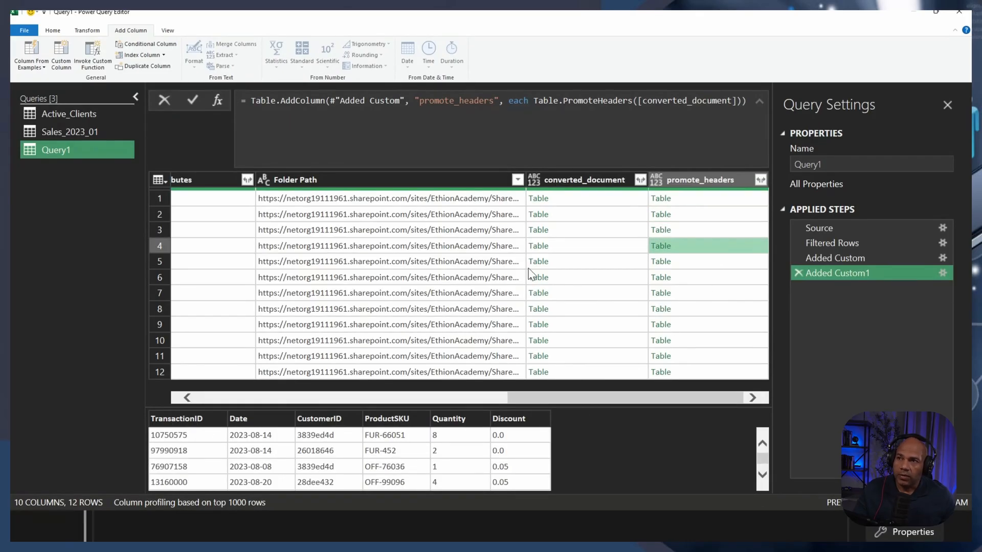
pyautogui.click(586, 250)
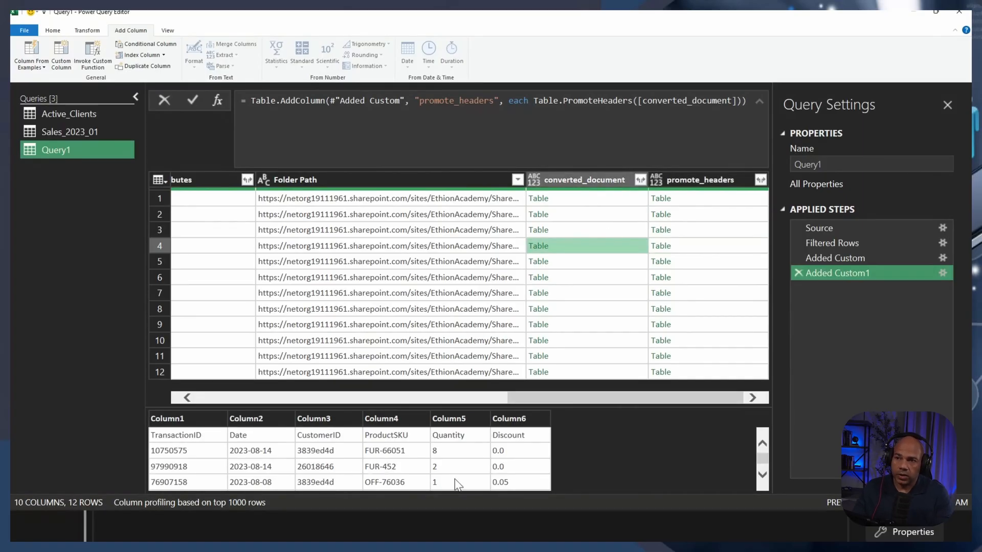
pyautogui.click(683, 250)
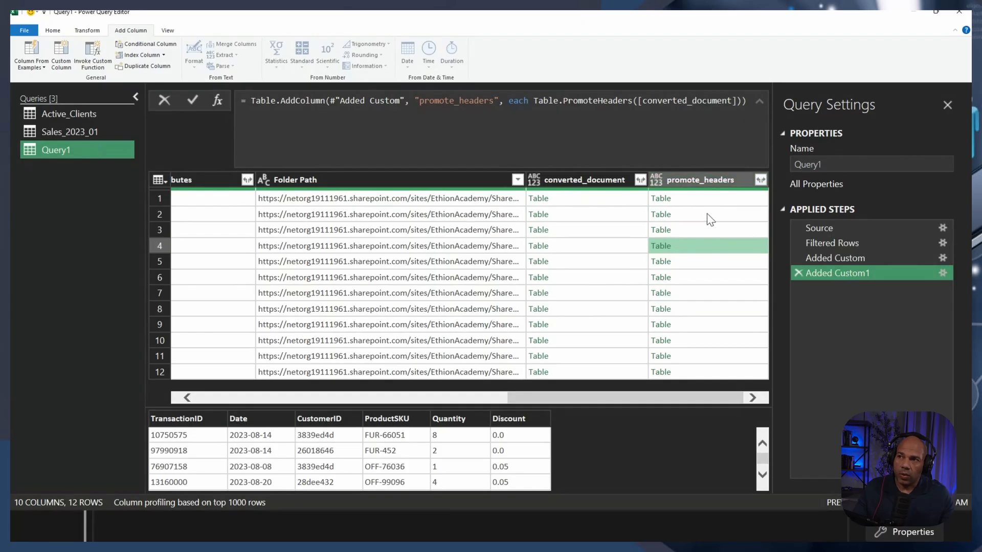
pyautogui.rightClick(702, 180)
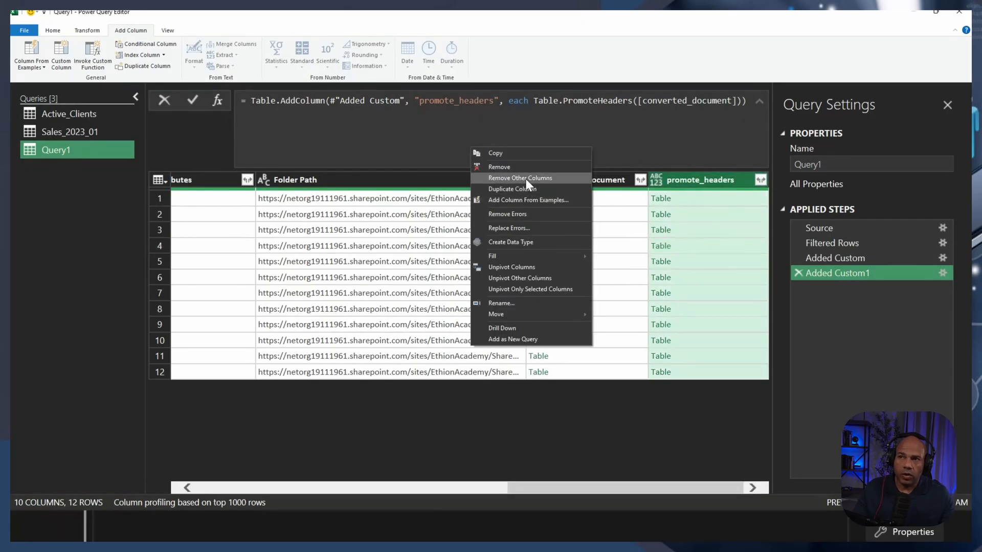
pyautogui.click(52, 31)
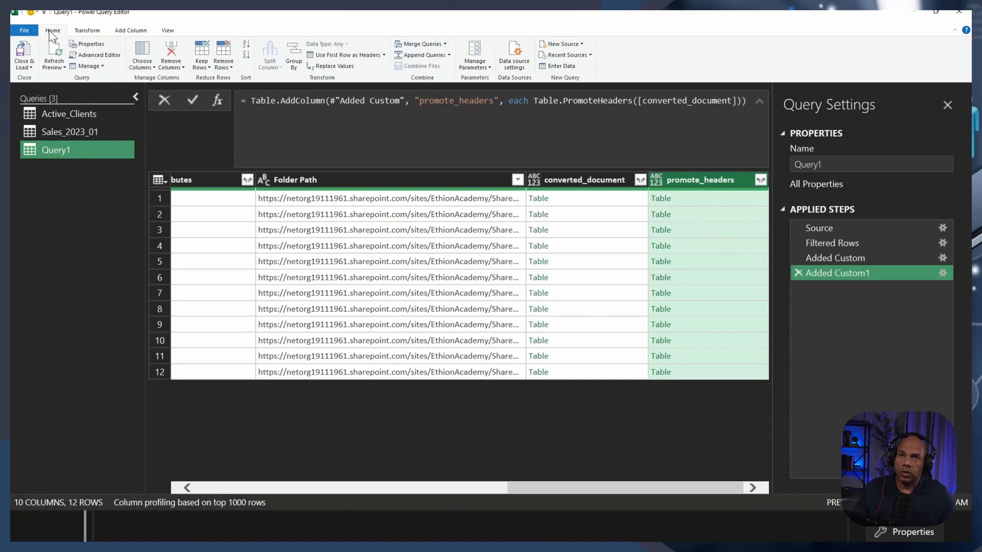
pyautogui.click(144, 51)
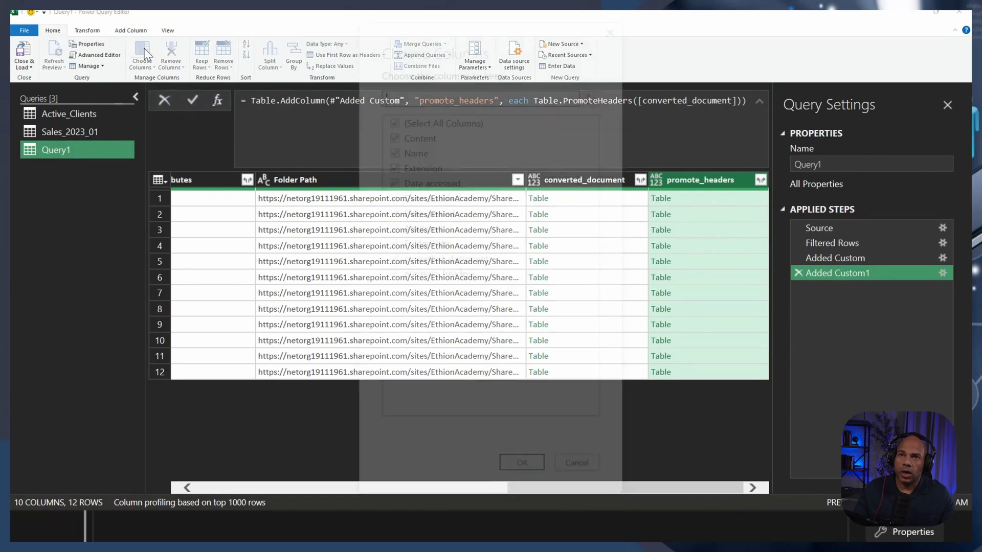
pyautogui.click(412, 126)
pyautogui.click(442, 278)
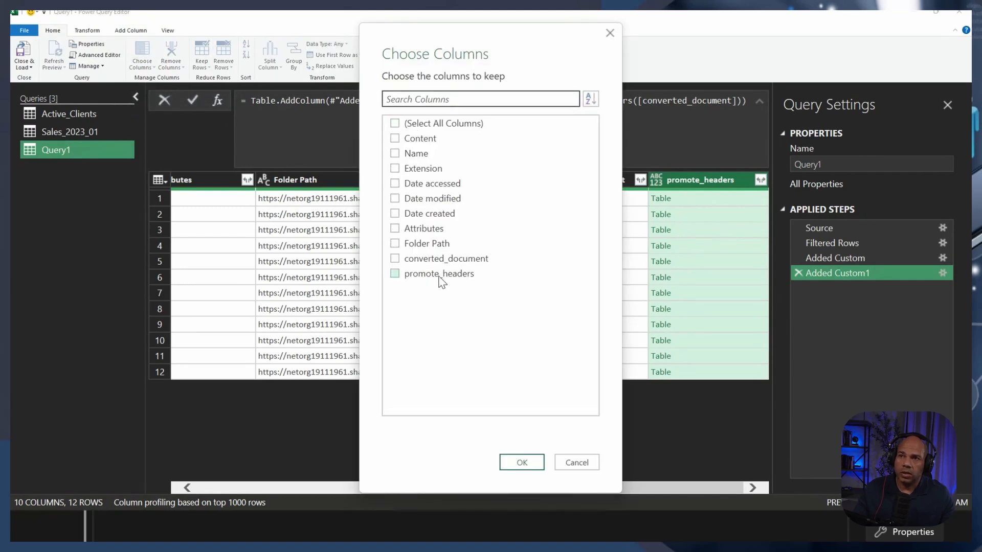
pyautogui.click(576, 464)
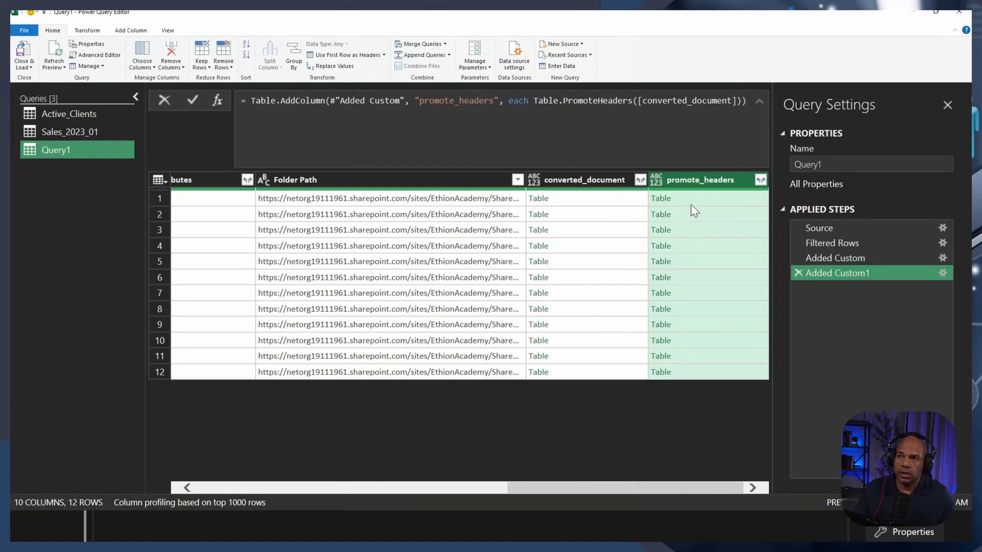
# Remove all Query1 columns except promote_headers.
pyautogui.rightClick(701, 176)
pyautogui.click(532, 173)
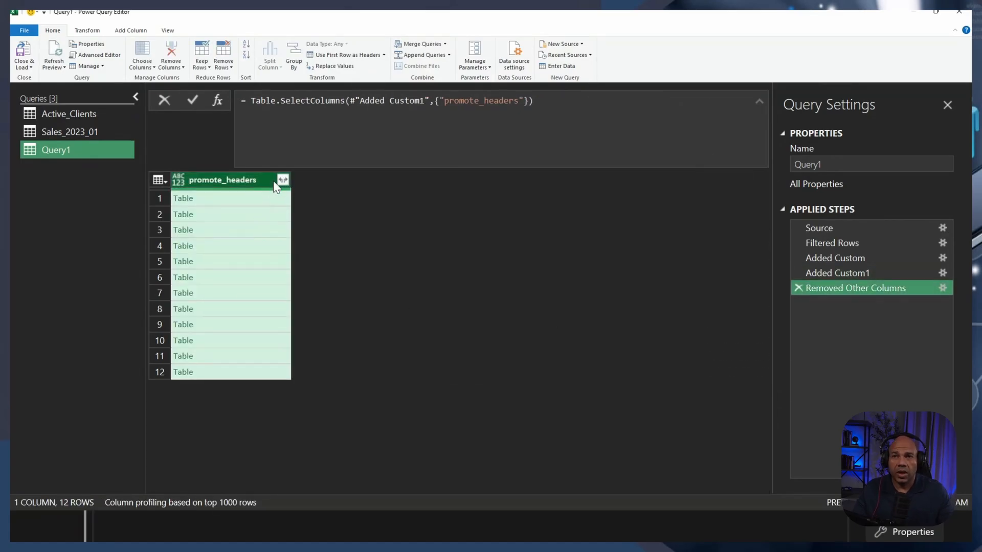
# Try expanding all promote_headers table columns with the original column name as prefix, and delete that expansion step.
pyautogui.click(283, 180)
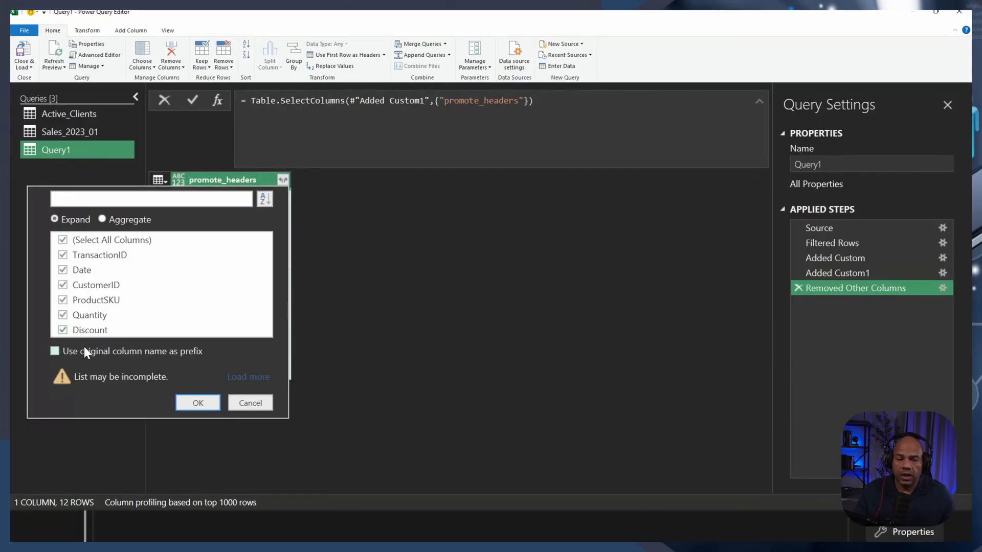
pyautogui.click(55, 352)
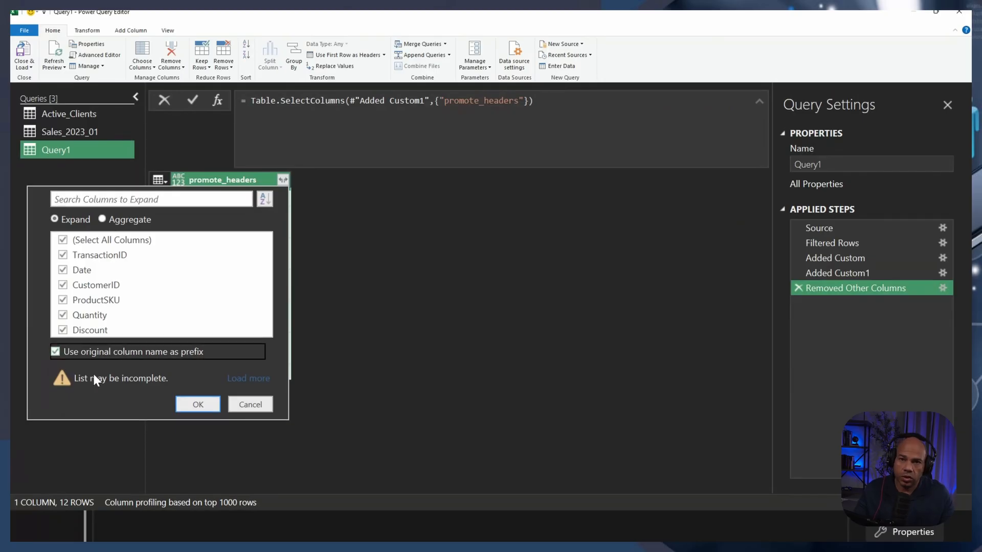
pyautogui.click(198, 404)
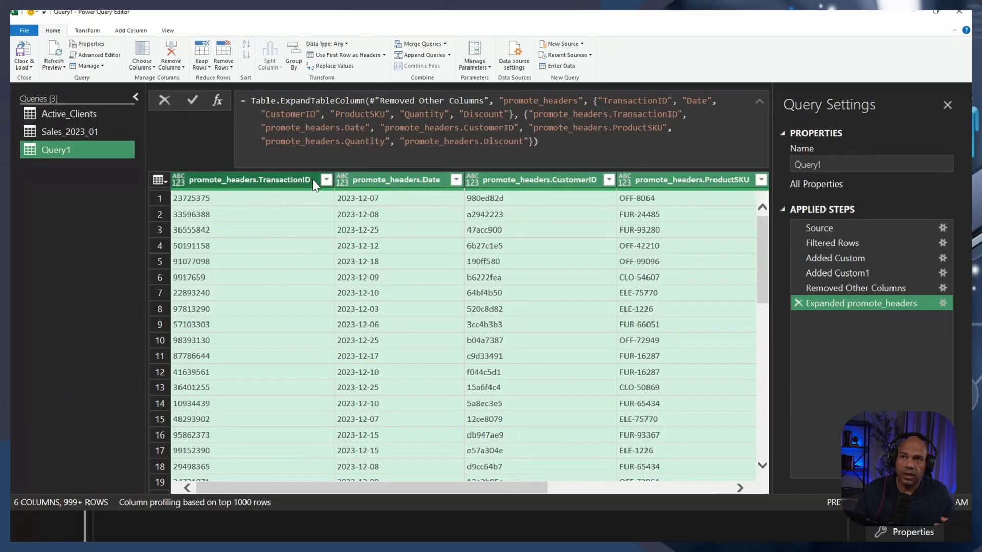
pyautogui.click(799, 303)
# Expand all columns of the promote_headers tables without using the original column name as prefix.
pyautogui.click(283, 180)
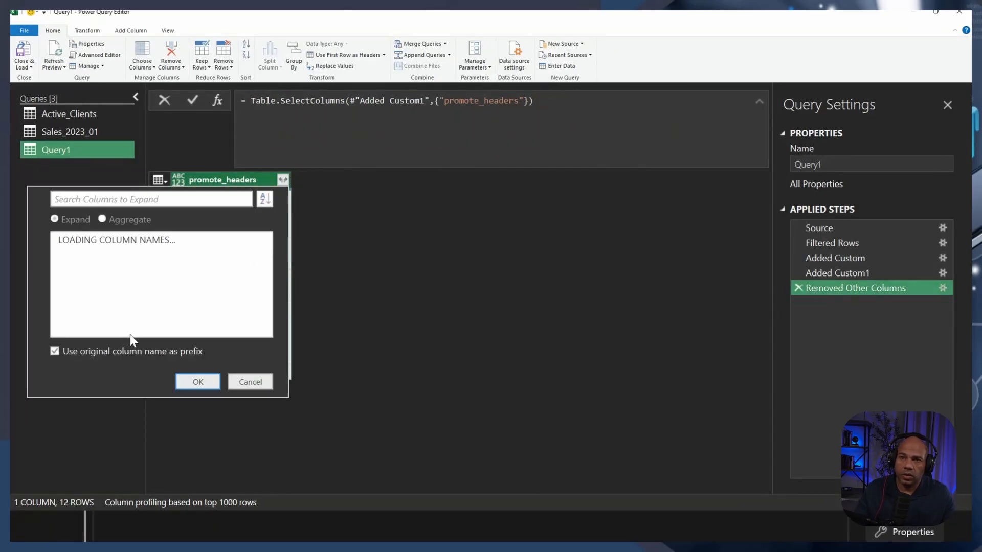
pyautogui.click(99, 349)
pyautogui.click(217, 400)
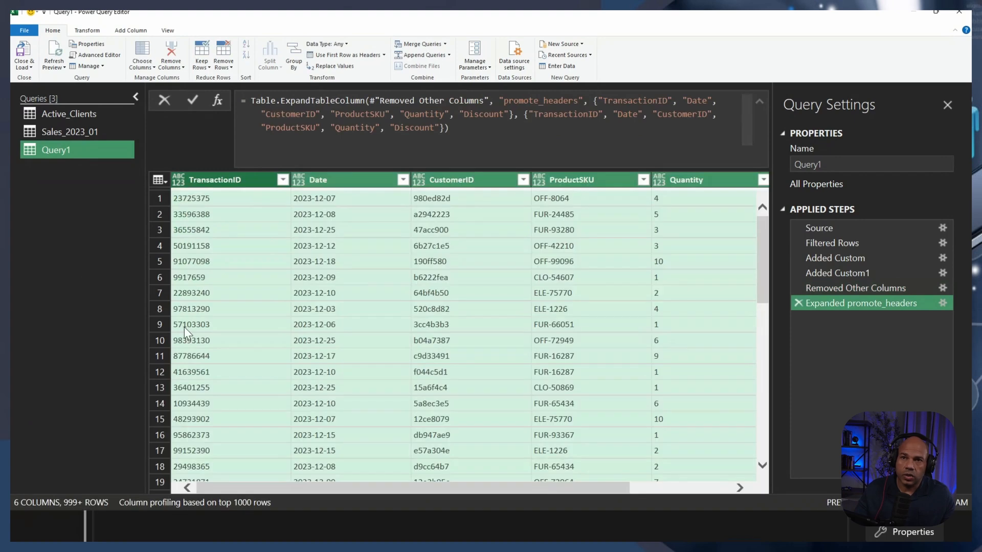
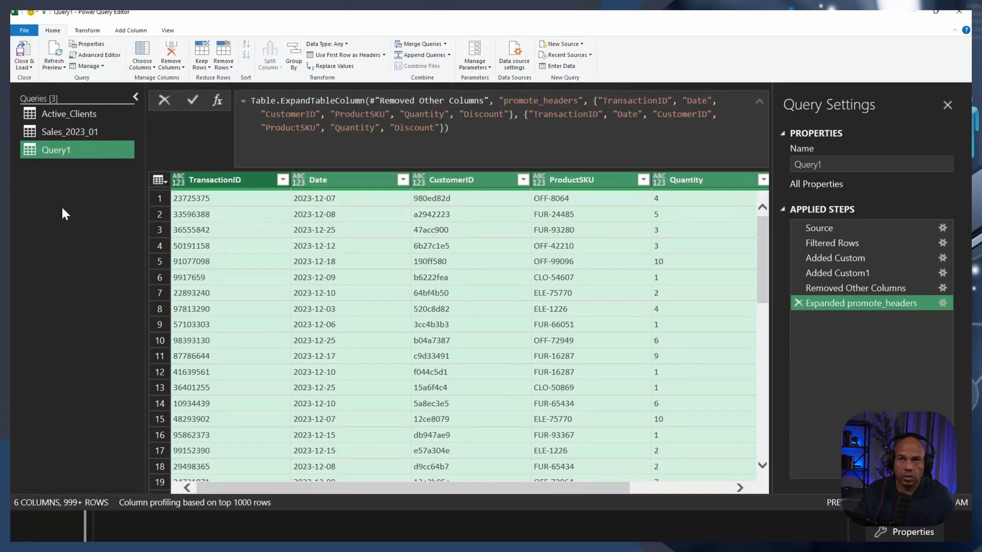
# Add a folder as a new source, choosing Sales/2023 inside the synced Ethion Academy - Documents library.
pyautogui.click(562, 44)
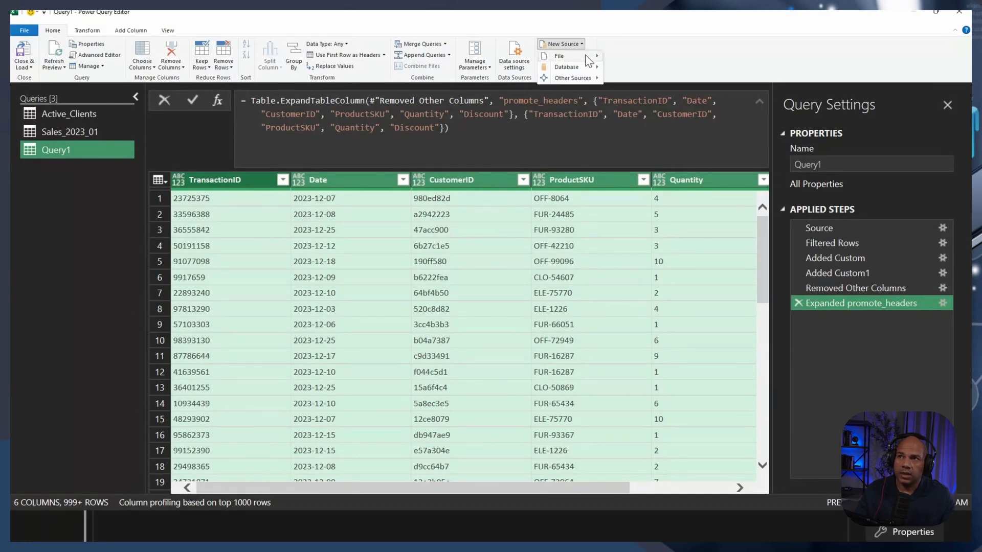
pyautogui.moveTo(592, 60)
pyautogui.click(639, 173)
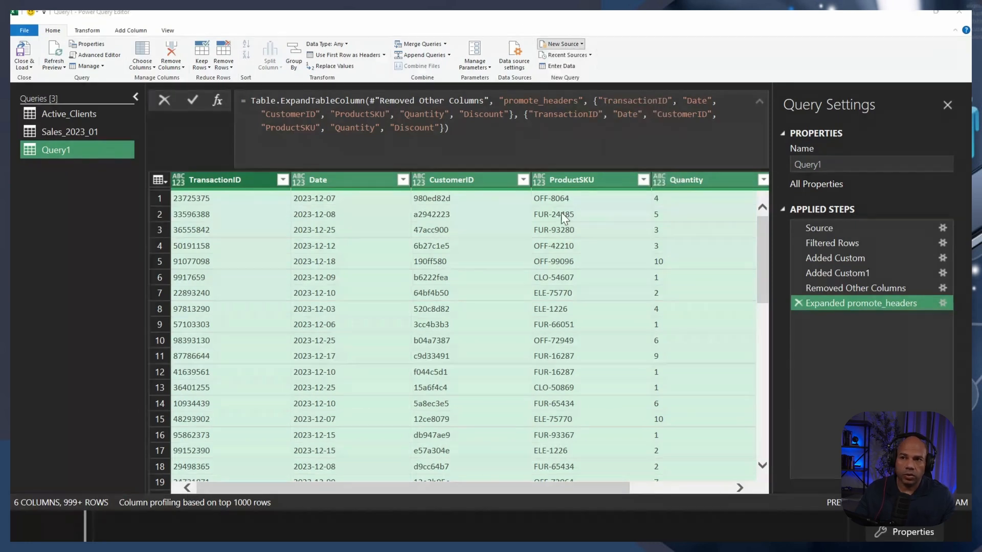
pyautogui.scroll(-5, 202, 200)
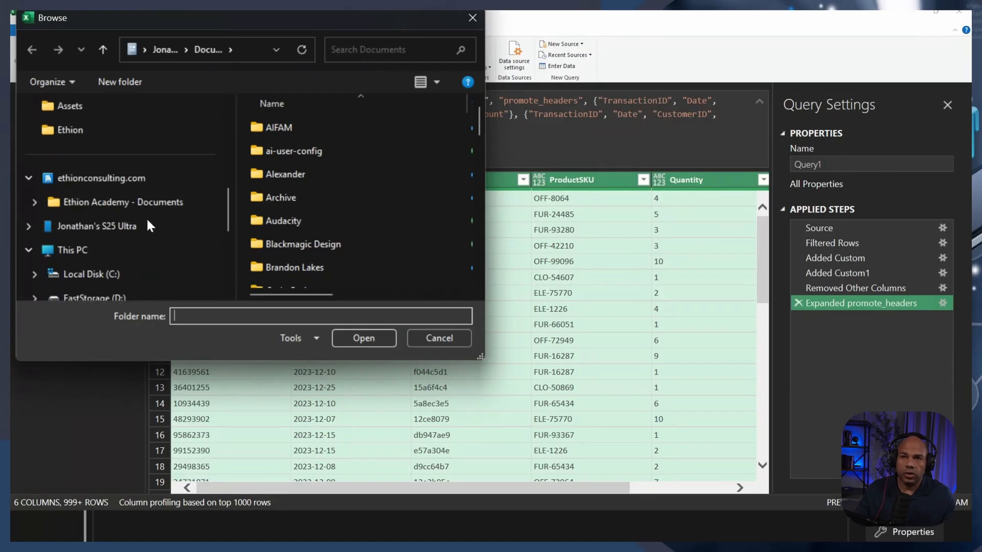
pyautogui.click(101, 179)
pyautogui.click(105, 202)
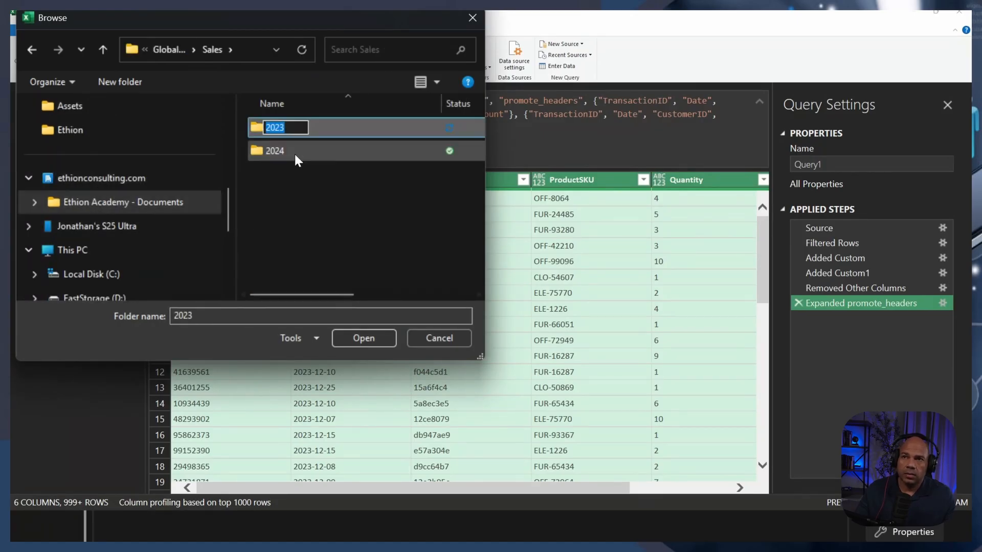
pyautogui.press('Return')
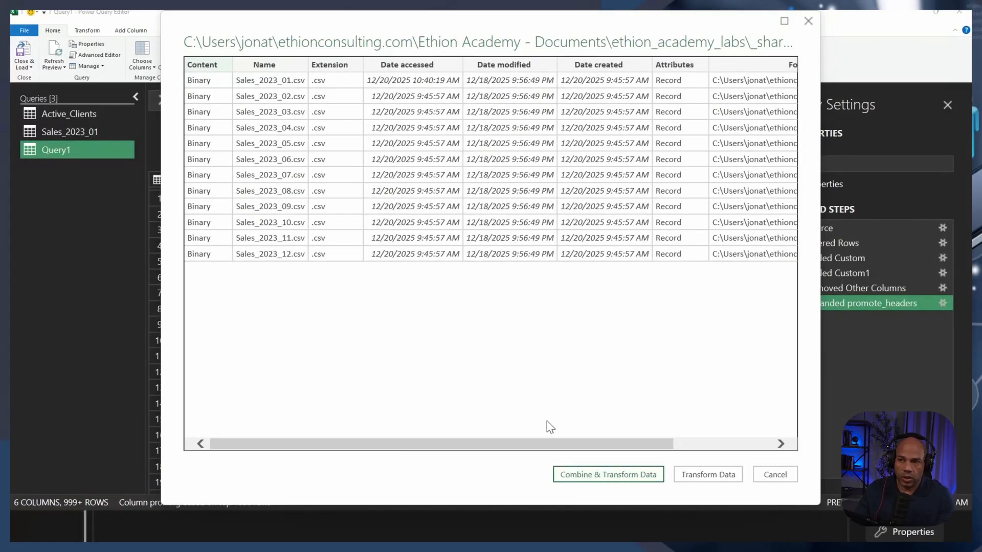
# Combine and transform the folder's CSV files, using the first file as sample and comma as delimiter.
pyautogui.click(583, 475)
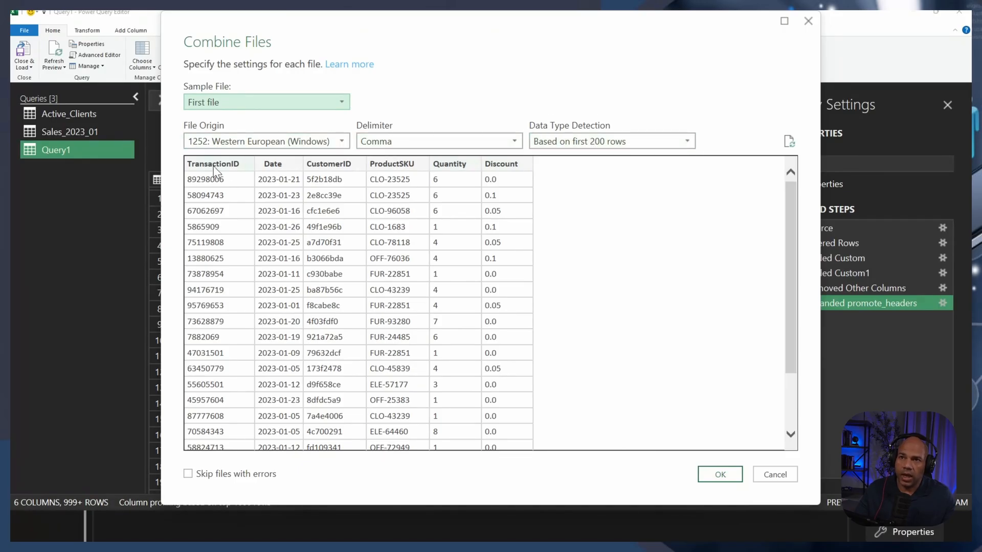
pyautogui.click(188, 474)
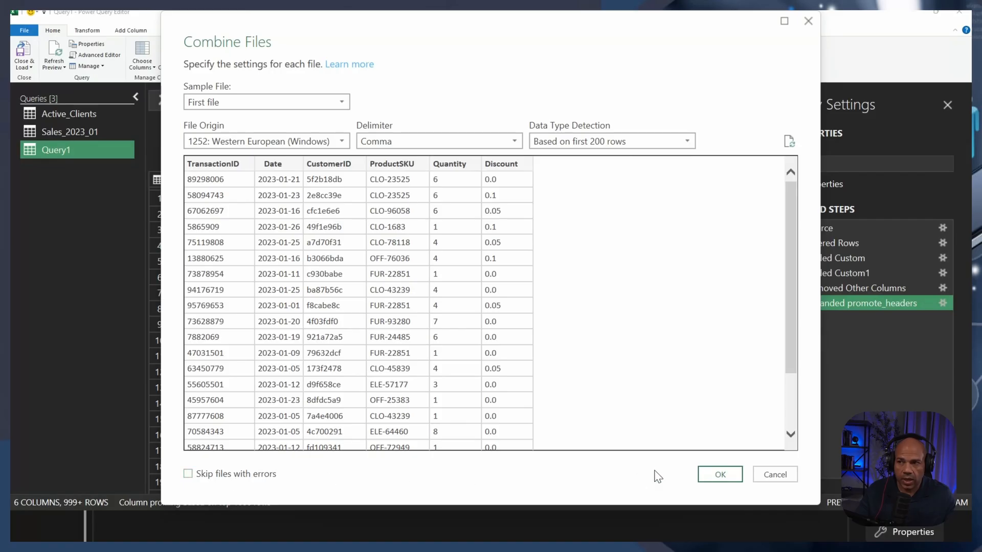
pyautogui.click(718, 473)
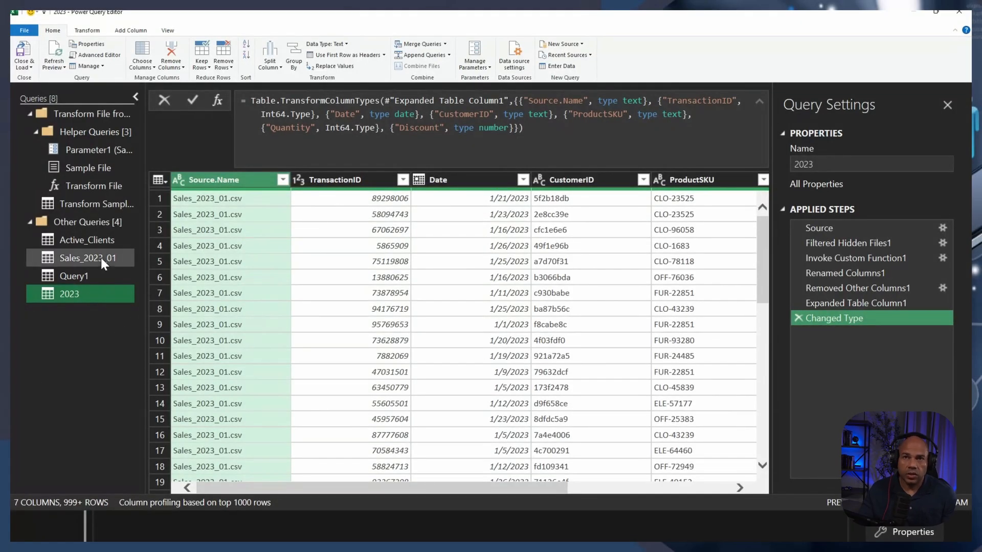
# Try to delete the Helper Queries group, and delete the 2023 query that references it.
pyautogui.click(62, 135)
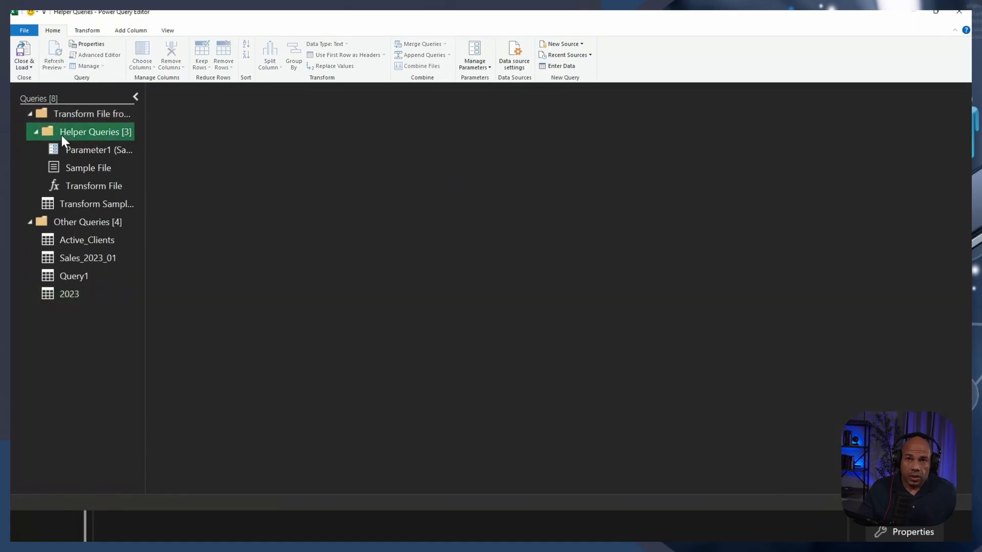
pyautogui.press('Delete')
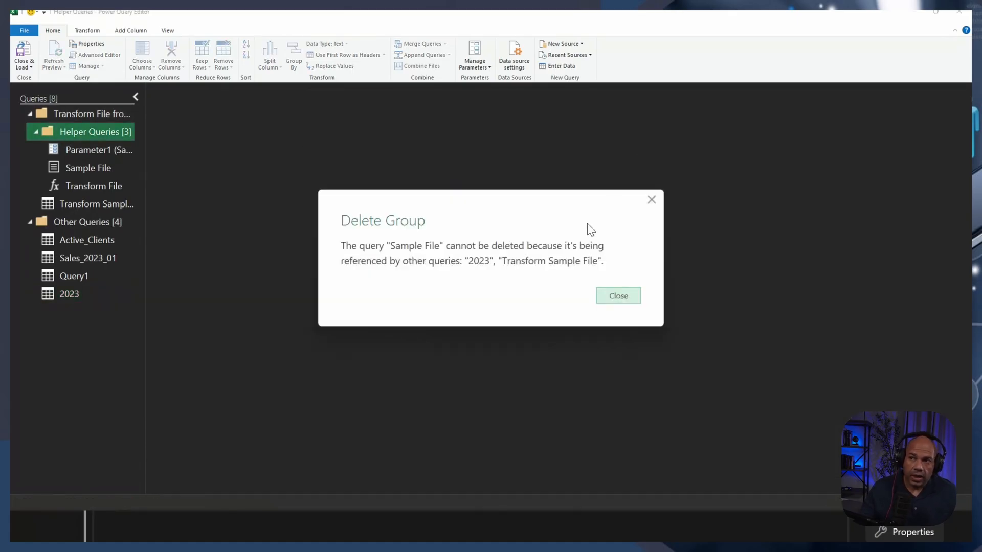
pyautogui.click(70, 293)
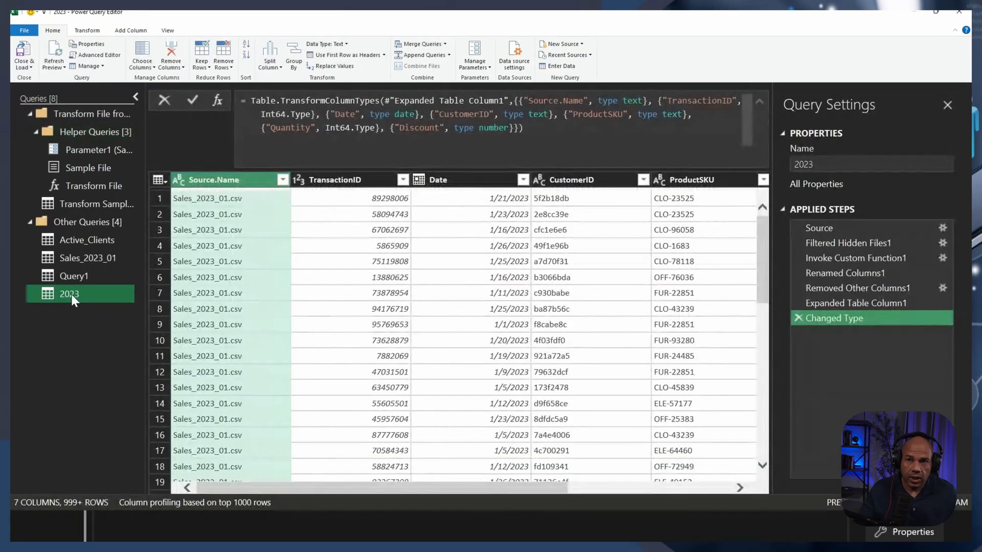
pyautogui.press('Delete')
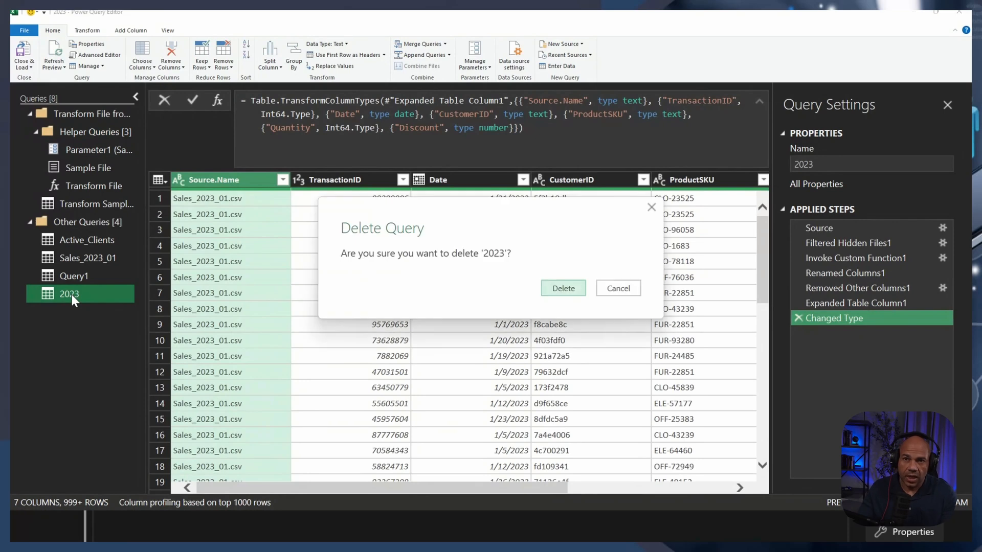
pyautogui.click(551, 291)
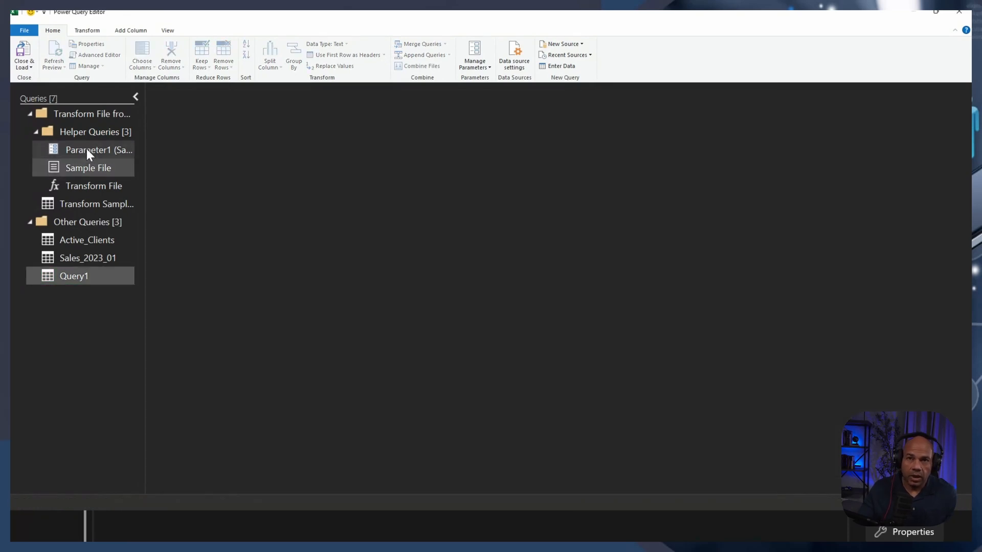
# Try deleting the Helper Queries group alone and together with the Transform Sample File query, cancelling the combined deletion.
pyautogui.click(90, 133)
pyautogui.press('Delete')
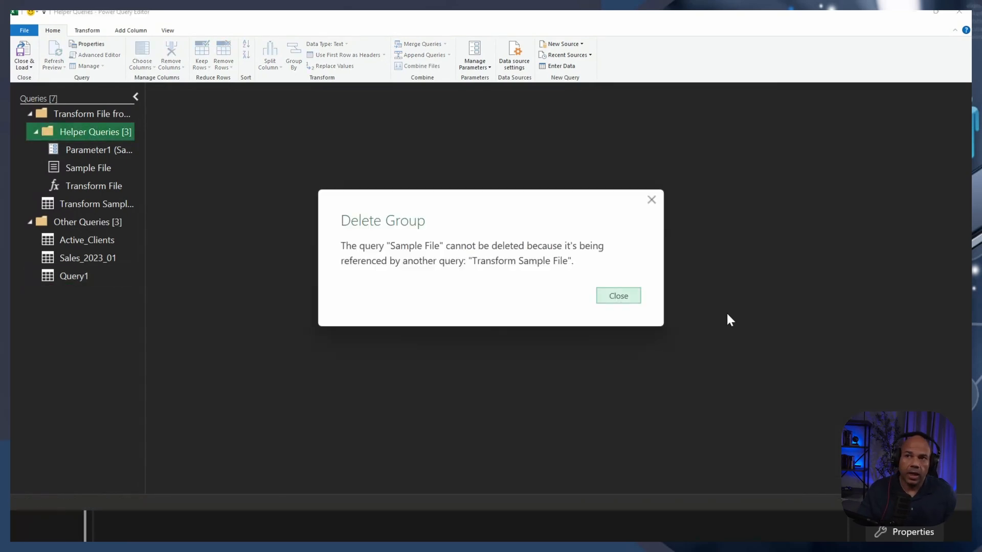
pyautogui.click(618, 294)
pyautogui.click(95, 205)
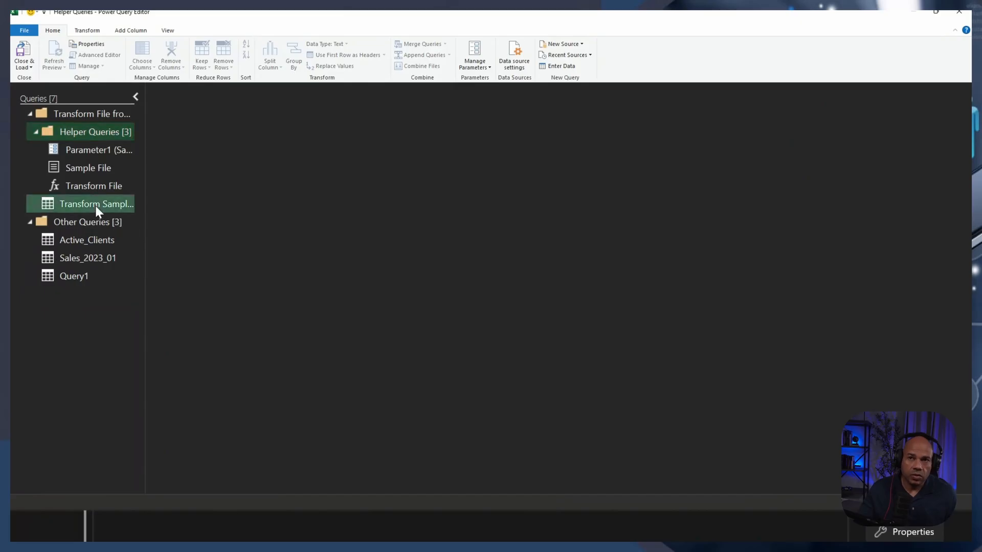
pyautogui.click(85, 128)
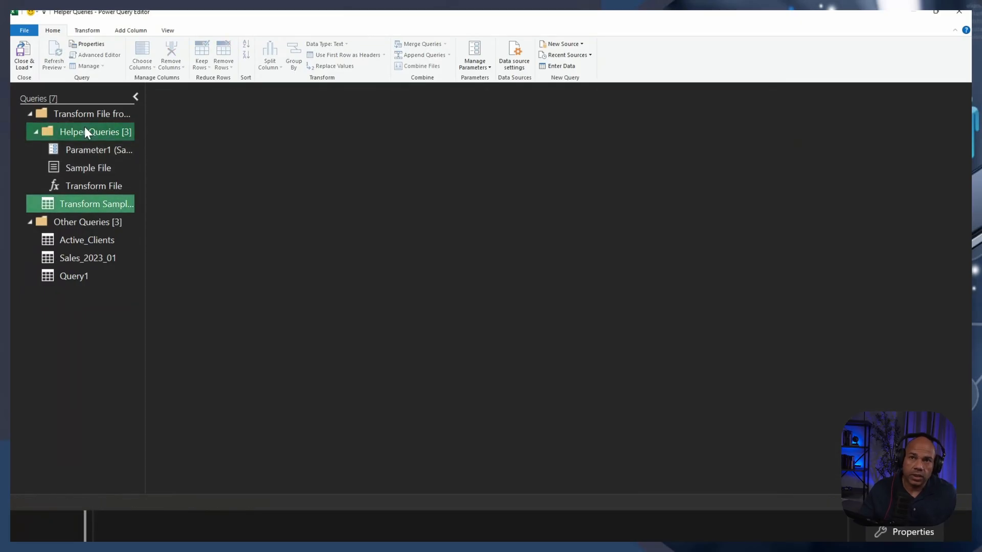
pyautogui.press('Delete')
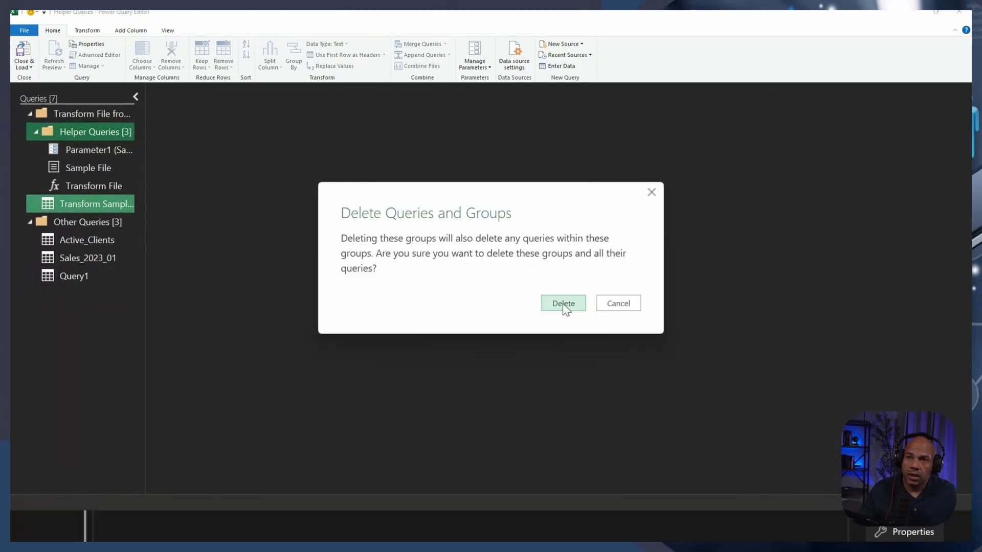
pyautogui.click(618, 302)
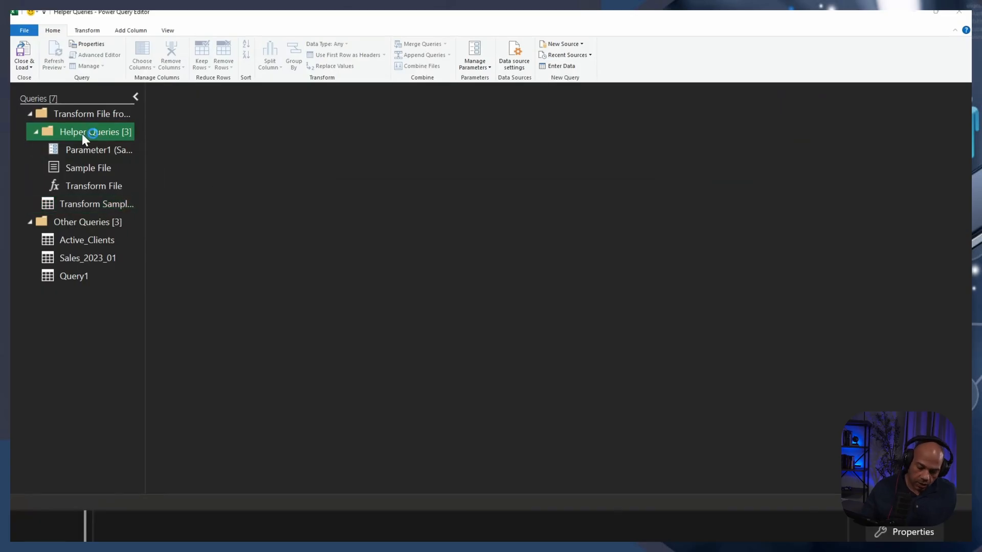
pyautogui.press('Delete')
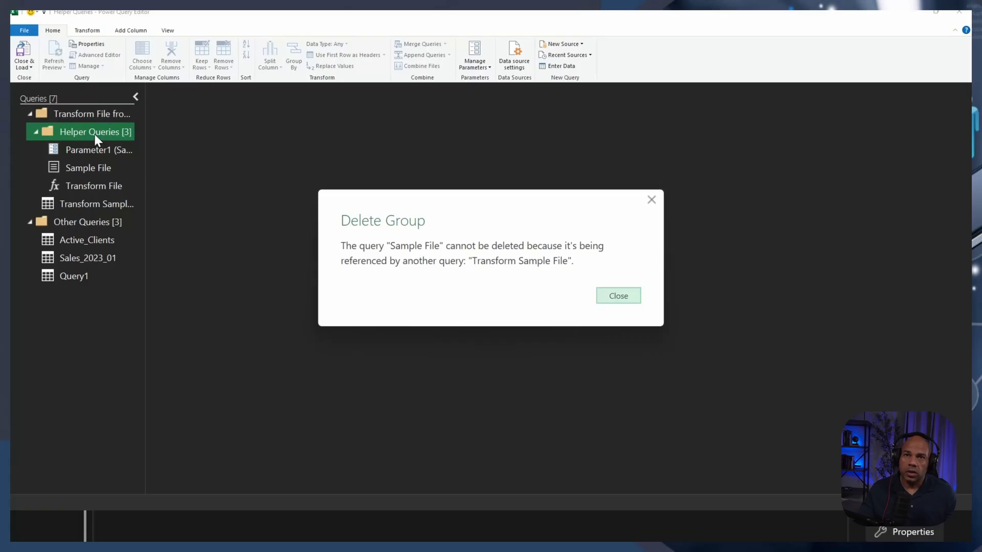
pyautogui.click(609, 295)
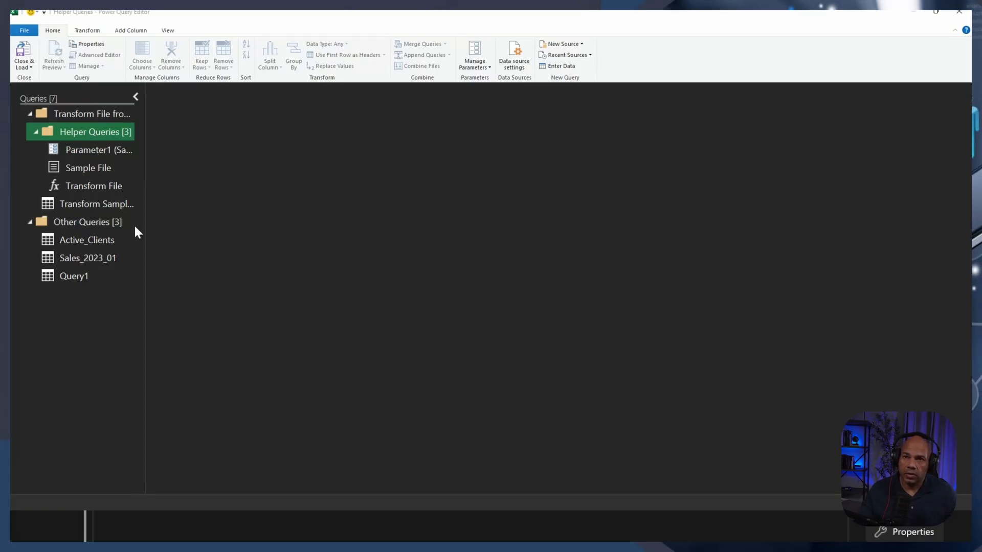
# Delete the Transform Sample File query and the Helper Queries group with all its queries.
pyautogui.click(97, 204)
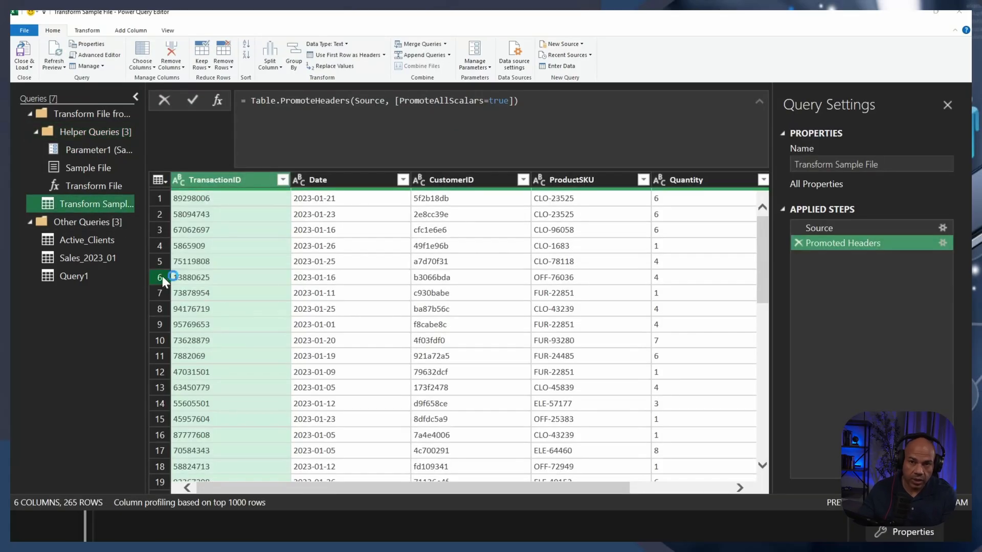
pyautogui.press('Delete')
pyautogui.click(563, 288)
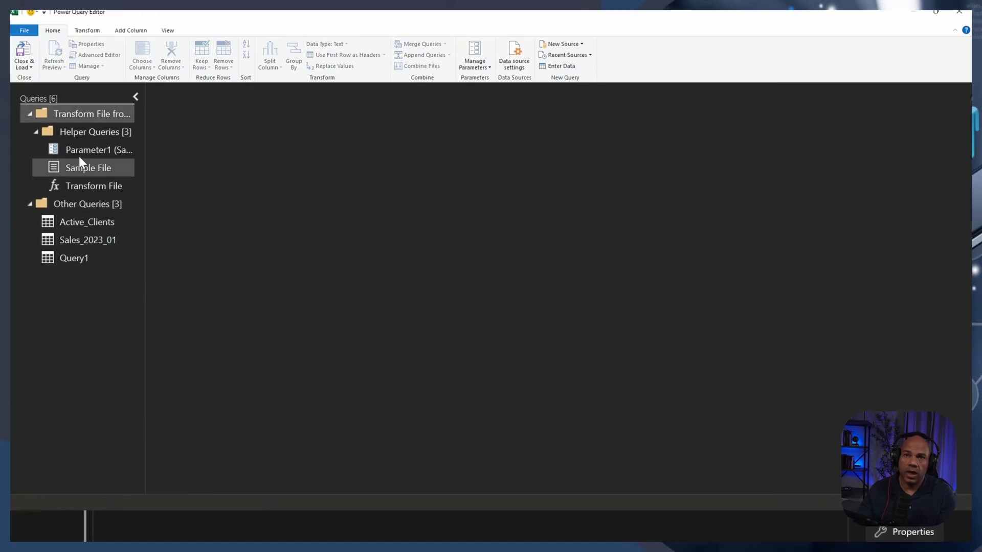
pyautogui.click(84, 137)
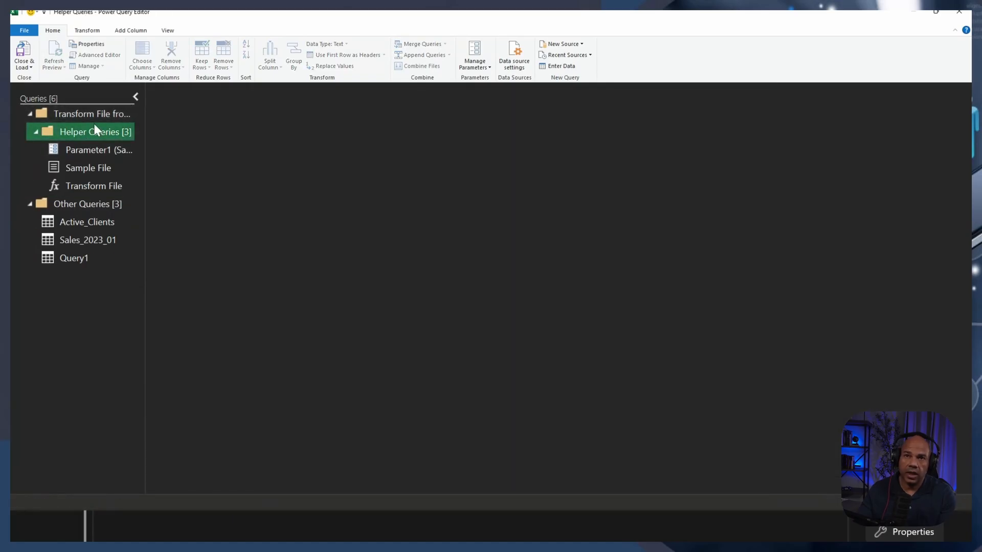
pyautogui.press('Delete')
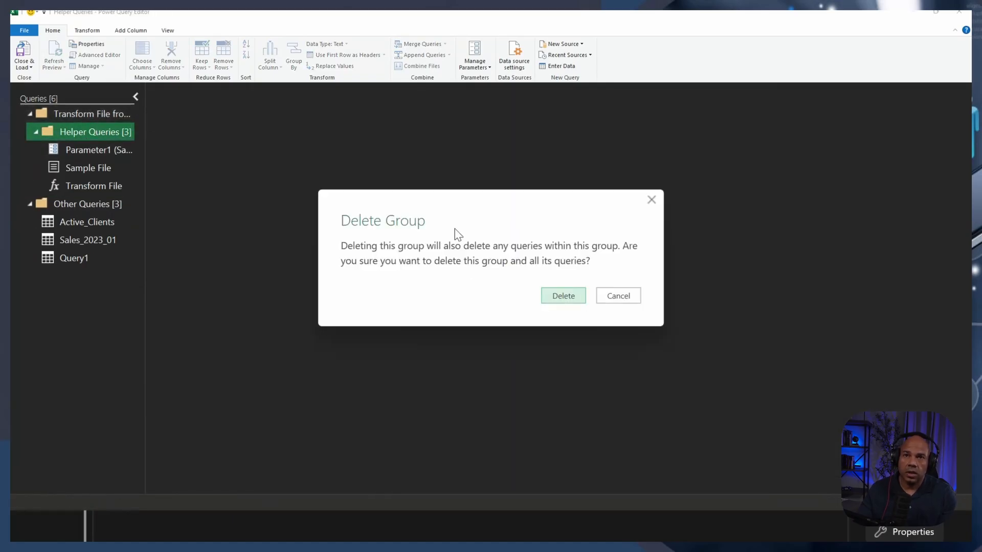
pyautogui.click(563, 293)
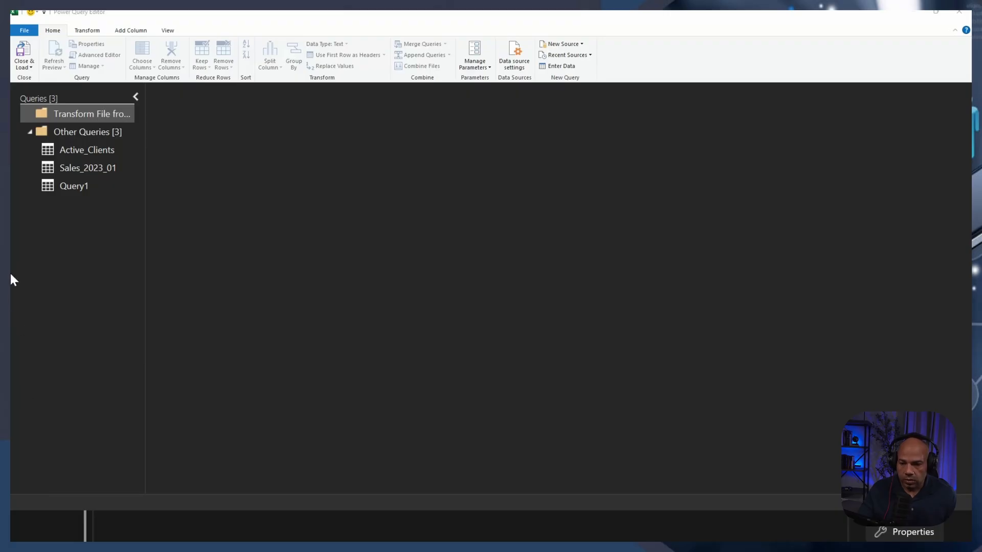
pyautogui.click(564, 44)
pyautogui.click(141, 354)
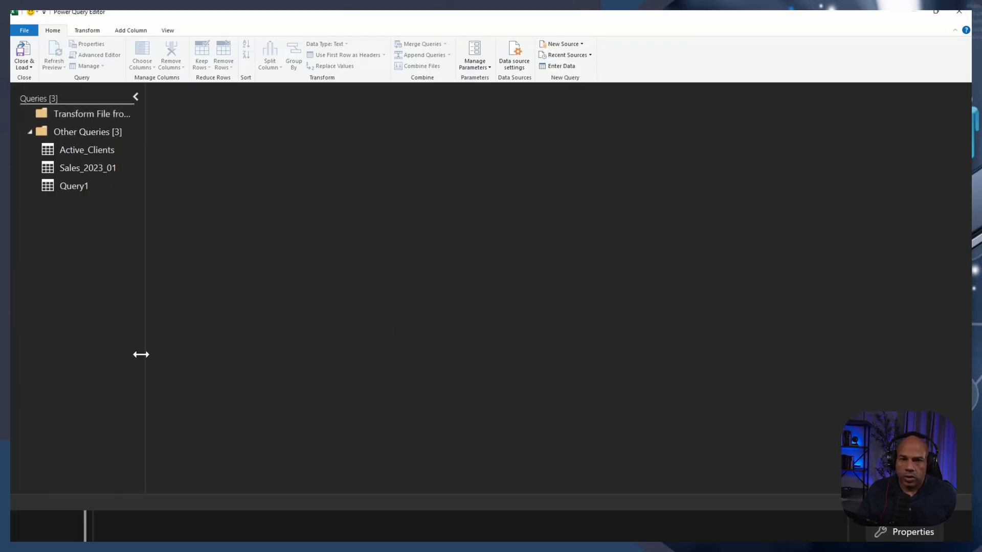
pyautogui.click(581, 44)
pyautogui.moveTo(570, 75)
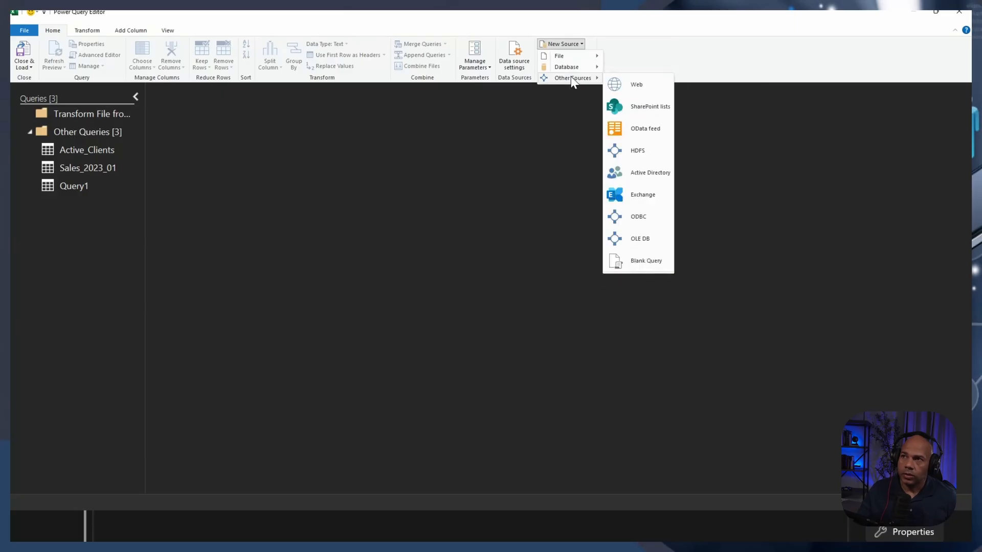
pyautogui.click(645, 127)
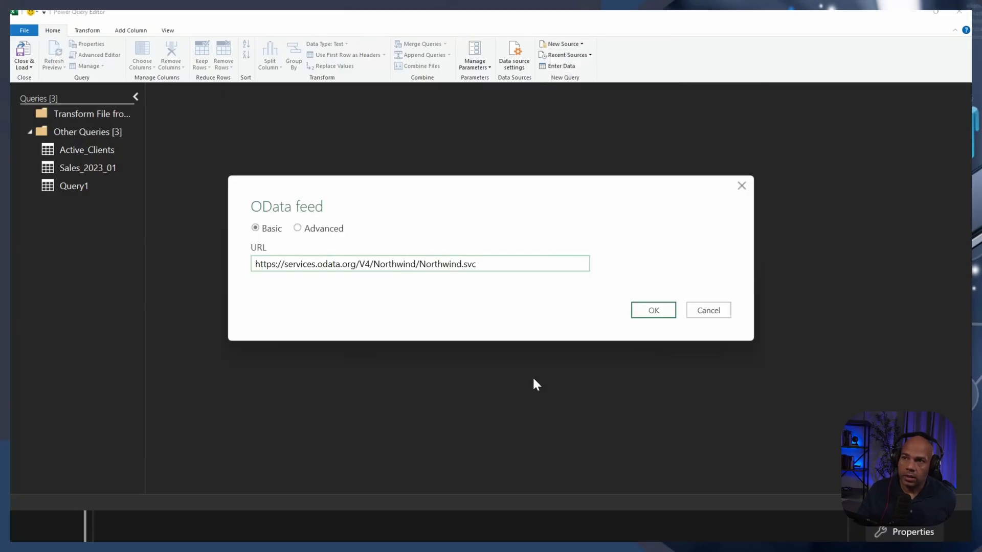
pyautogui.click(665, 317)
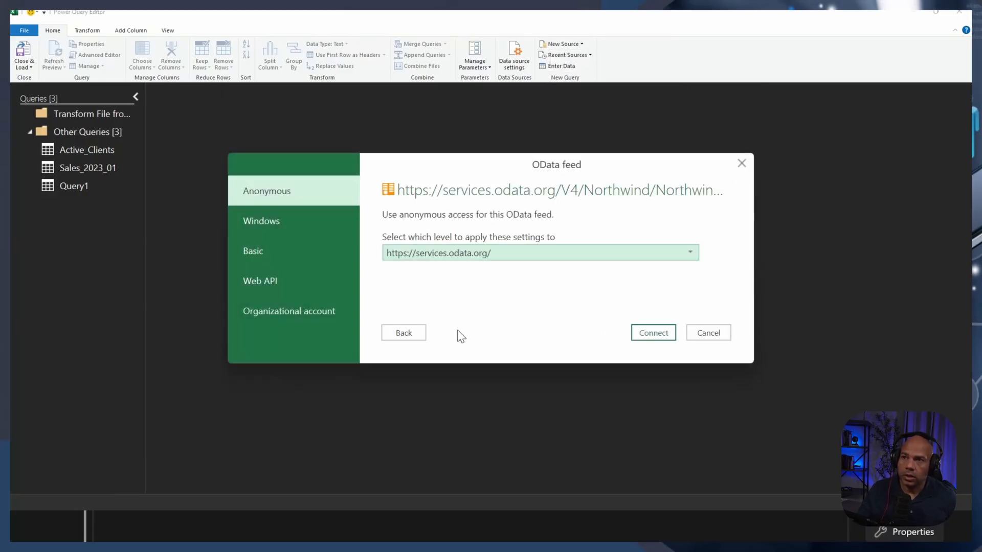
pyautogui.click(665, 334)
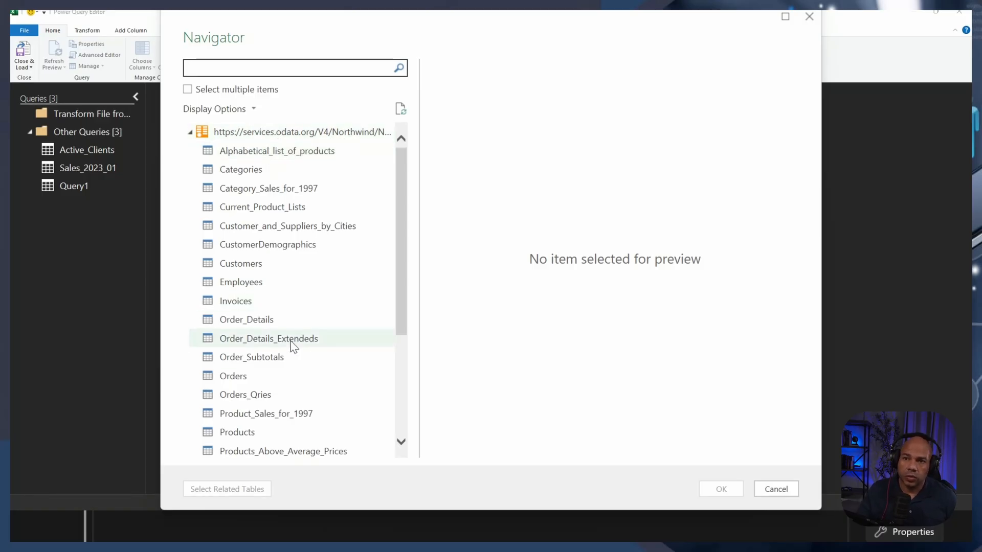
# Import the Customers, CustomerDemographics and Customer_and_Suppliers_by_Cities tables from the Northwind feed together.
pyautogui.scroll(-3, 281, 395)
pyautogui.scroll(3, 281, 395)
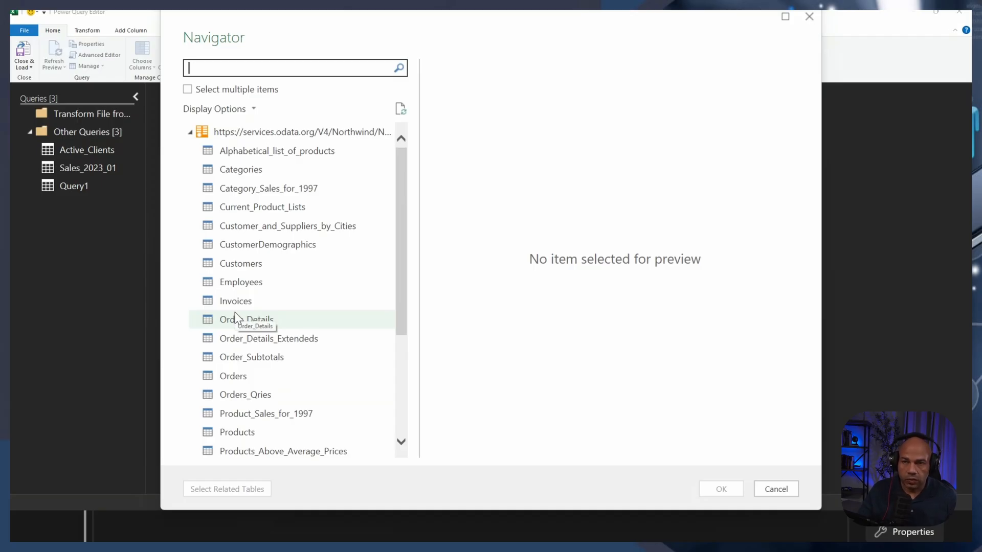
pyautogui.click(262, 267)
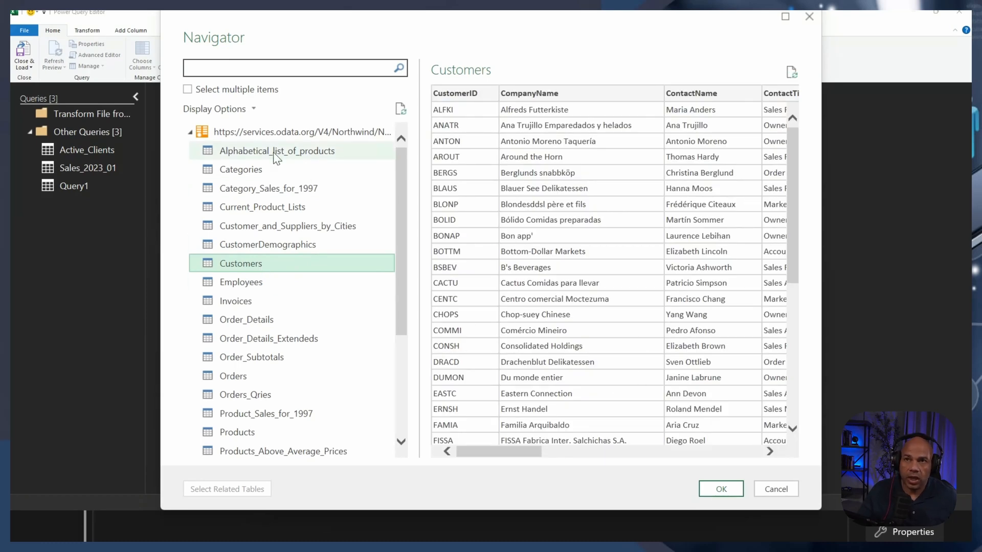
pyautogui.click(187, 90)
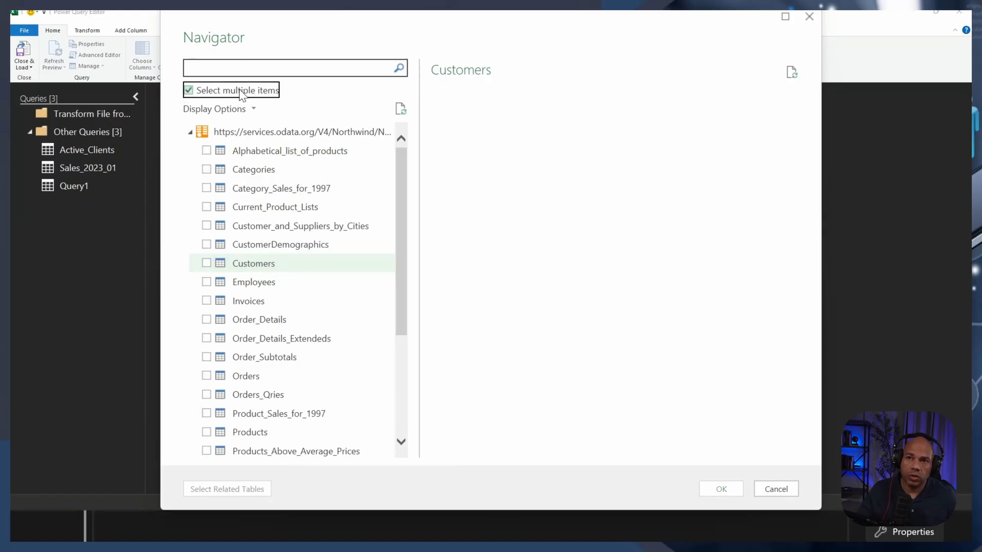
pyautogui.click(206, 263)
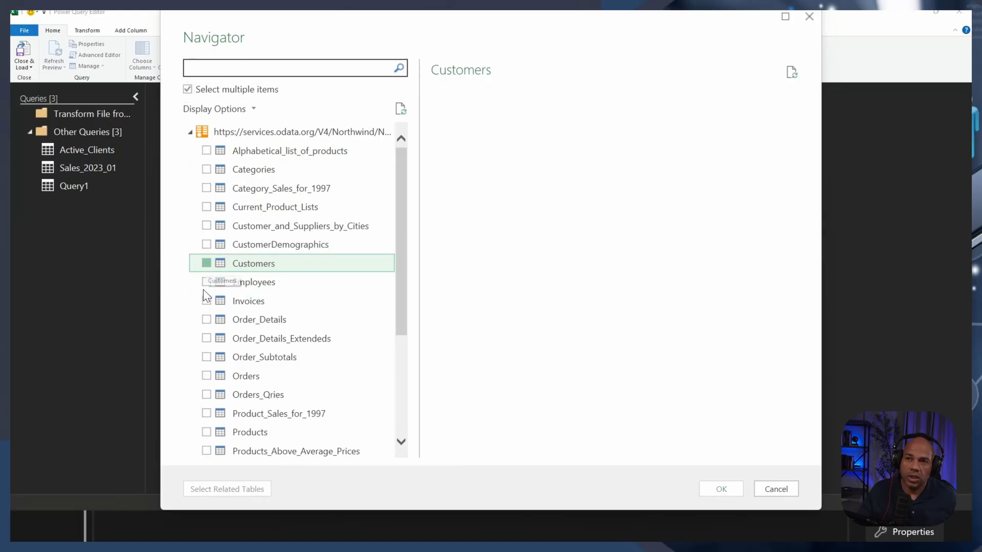
pyautogui.click(210, 282)
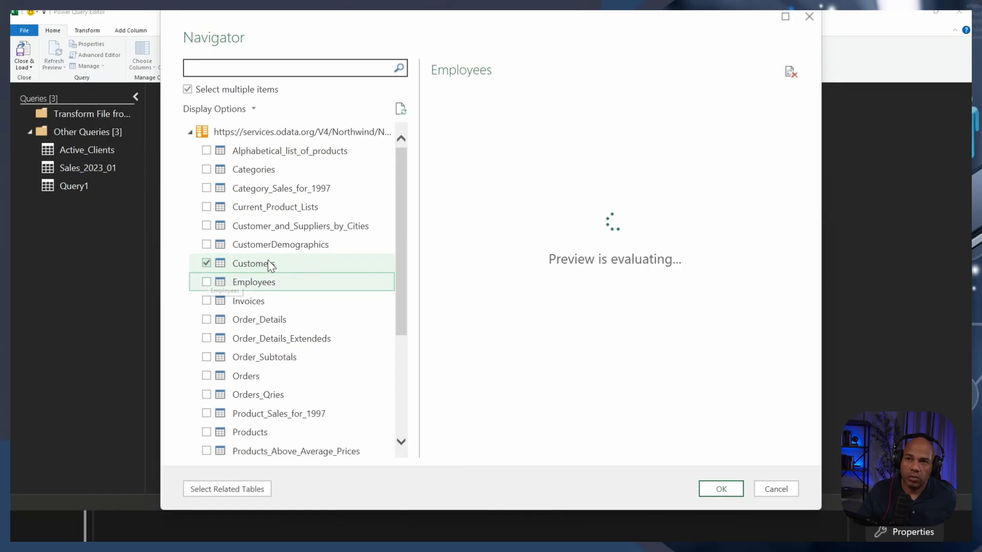
pyautogui.click(206, 244)
pyautogui.click(206, 225)
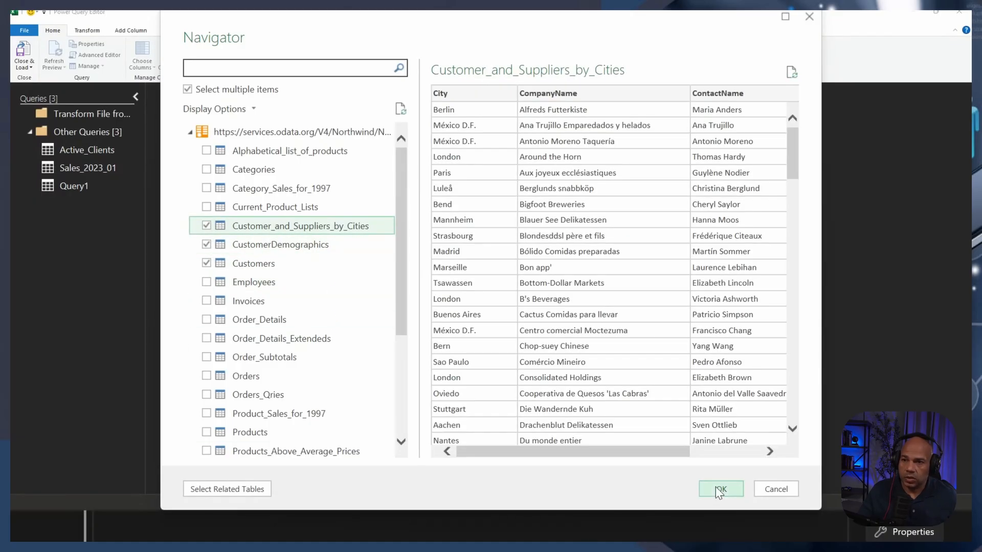
pyautogui.click(716, 487)
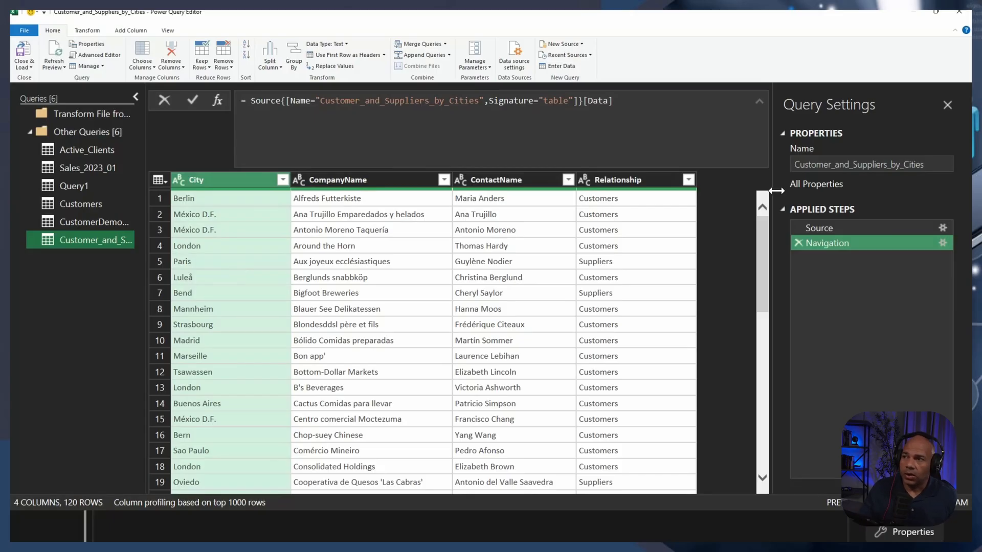
# Filter CompanyName to the first three listed companies, starting with Alfreds Futterkiste, and check the native query option of the filter step.
pyautogui.click(944, 242)
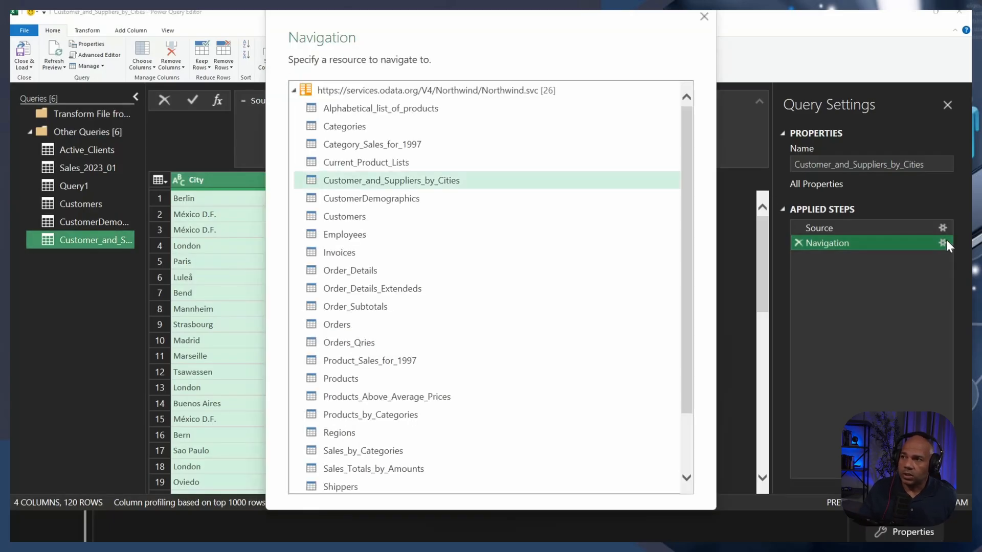
pyautogui.click(704, 17)
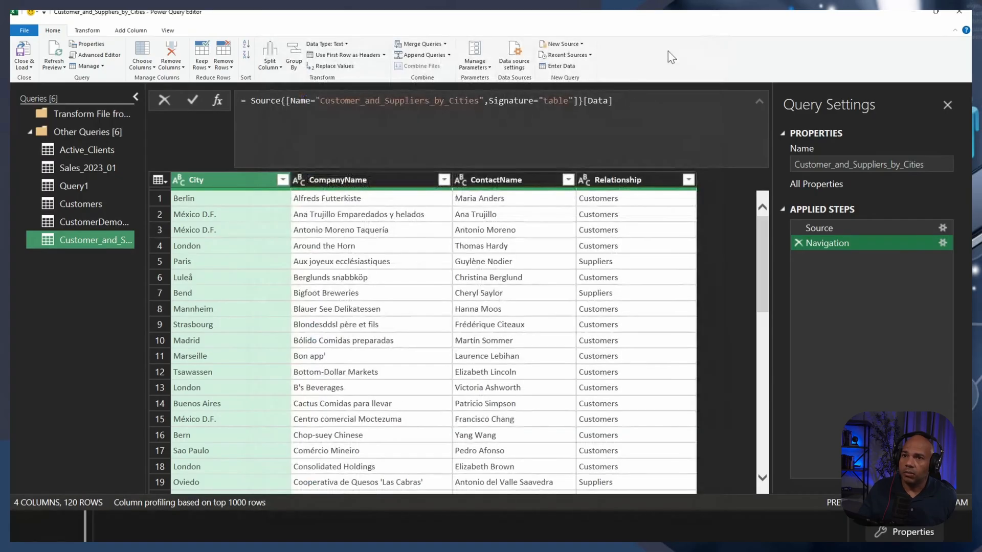
pyautogui.click(445, 181)
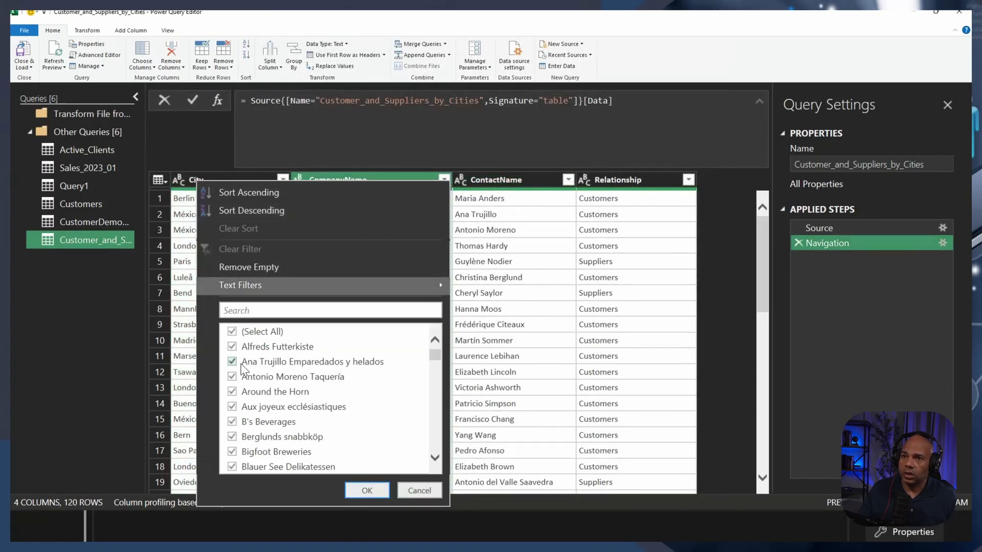
pyautogui.click(246, 333)
pyautogui.click(245, 349)
pyautogui.click(257, 362)
pyautogui.click(257, 377)
pyautogui.click(367, 490)
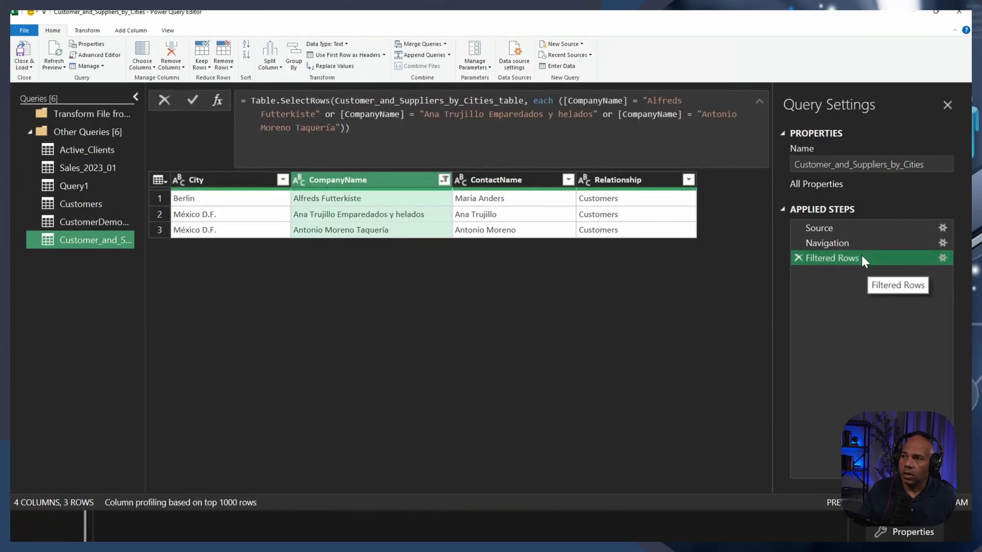
pyautogui.rightClick(861, 253)
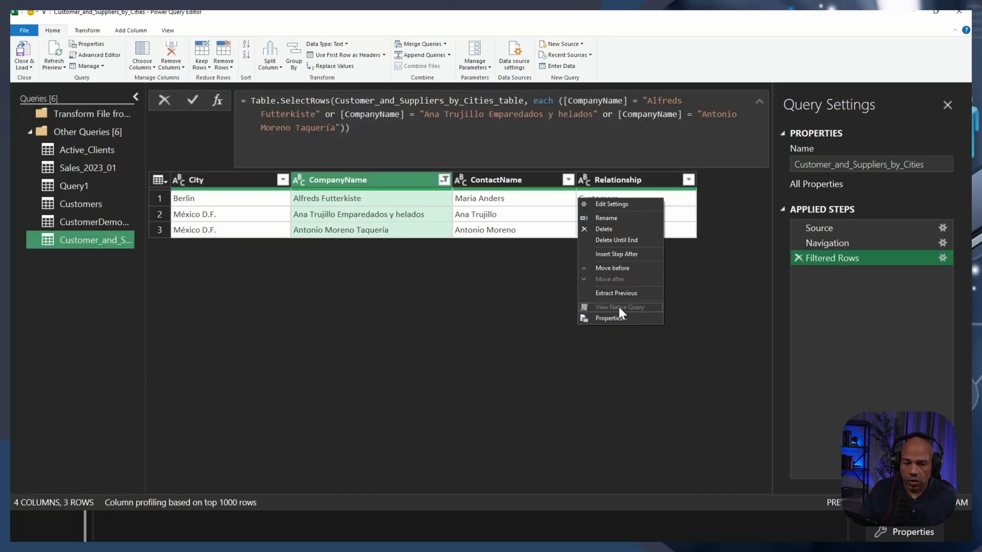
pyautogui.click(712, 285)
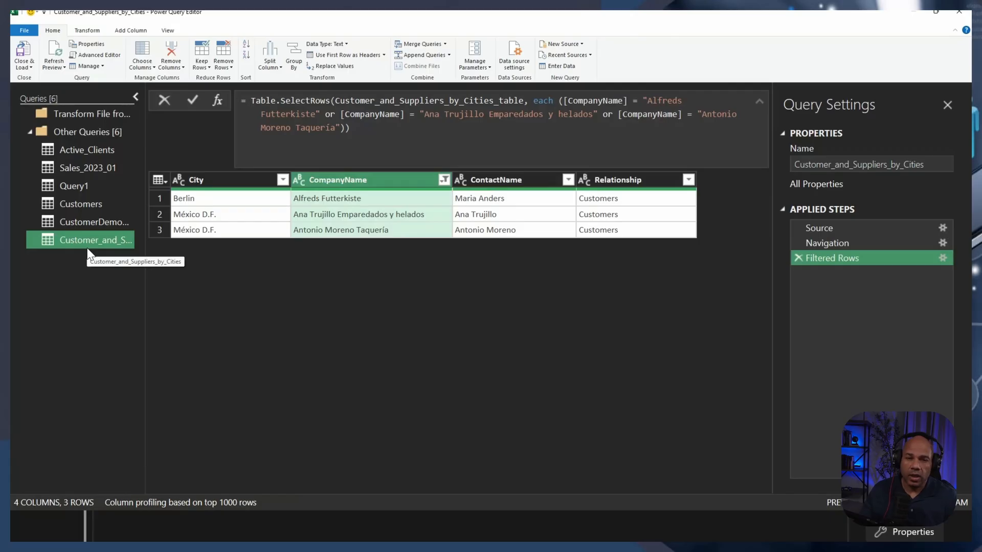
# Delete the Customers, CustomerDemographics and Customer_and_Suppliers_by_Cities queries together.
pyautogui.click(85, 177)
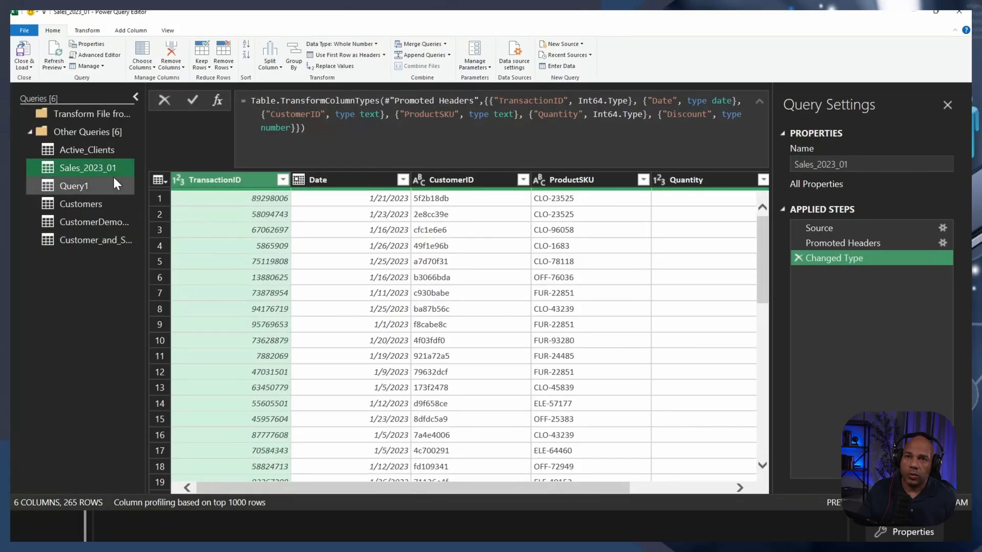
pyautogui.click(82, 187)
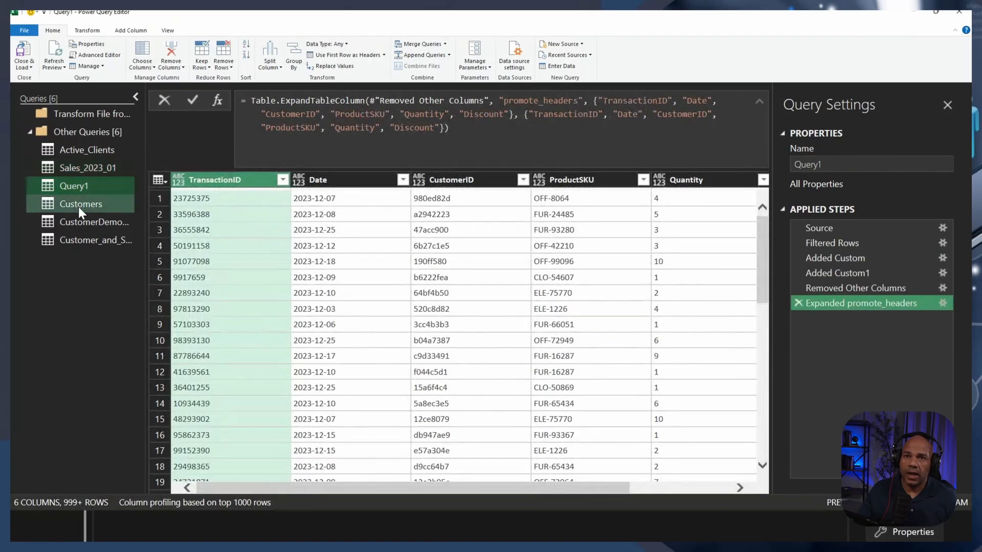
pyautogui.click(78, 205)
pyautogui.keyDown('shift'); pyautogui.click(94, 238); pyautogui.keyUp('shift')
pyautogui.press('Delete')
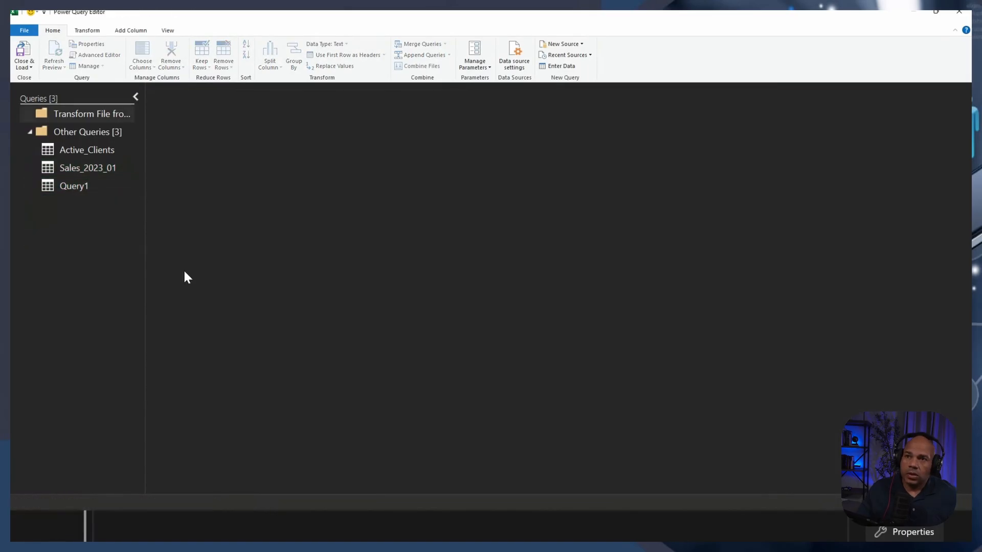
# Delete the Sales_2023_01 and Active_Clients queries, keeping only Query1.
pyautogui.click(74, 164)
pyautogui.rightClick(74, 163)
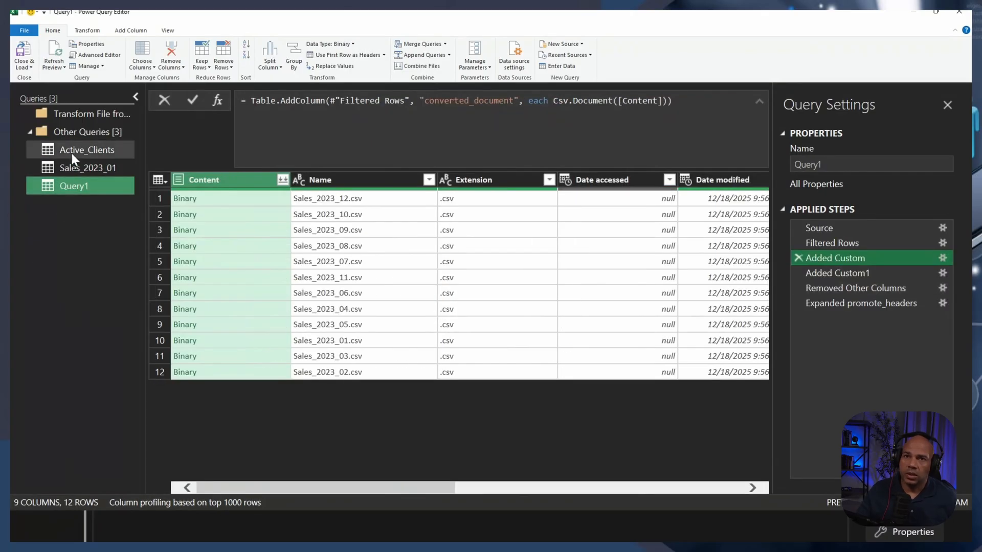
pyautogui.click(81, 163)
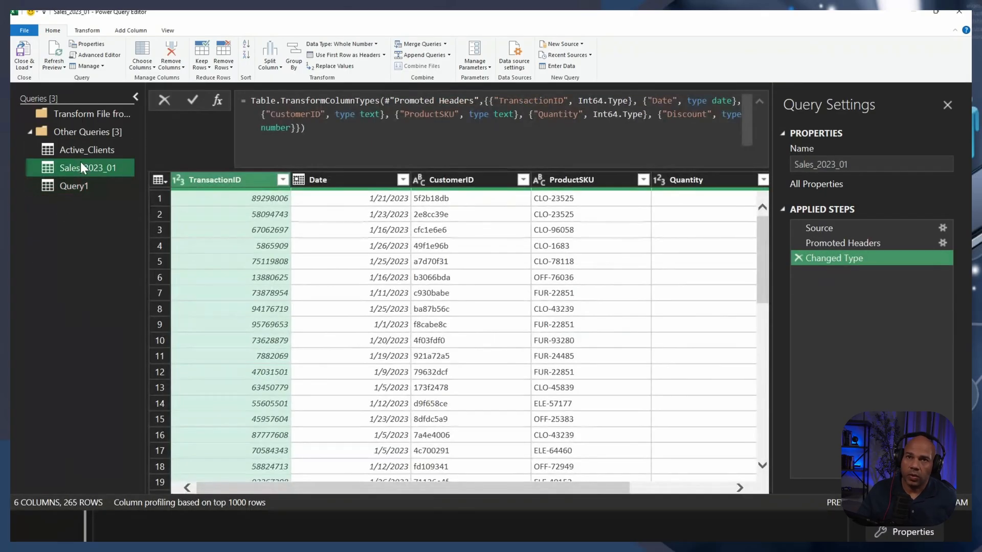
pyautogui.press('Delete')
pyautogui.press('Return')
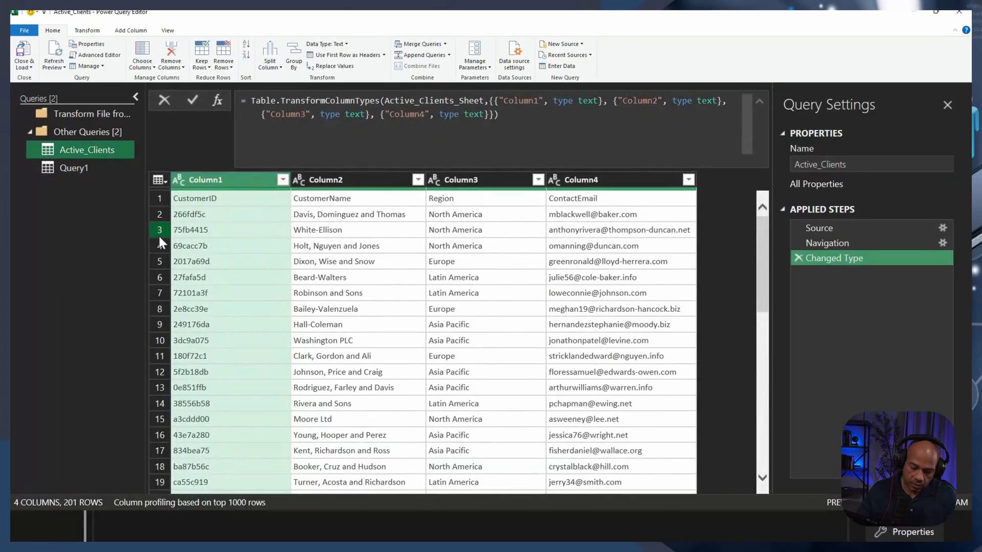
pyautogui.press('Delete')
pyautogui.press('Return')
# Rename Query1 as Sales2023 and load it into the workbook, checking the loaded table down to its last row.
pyautogui.doubleClick(72, 150)
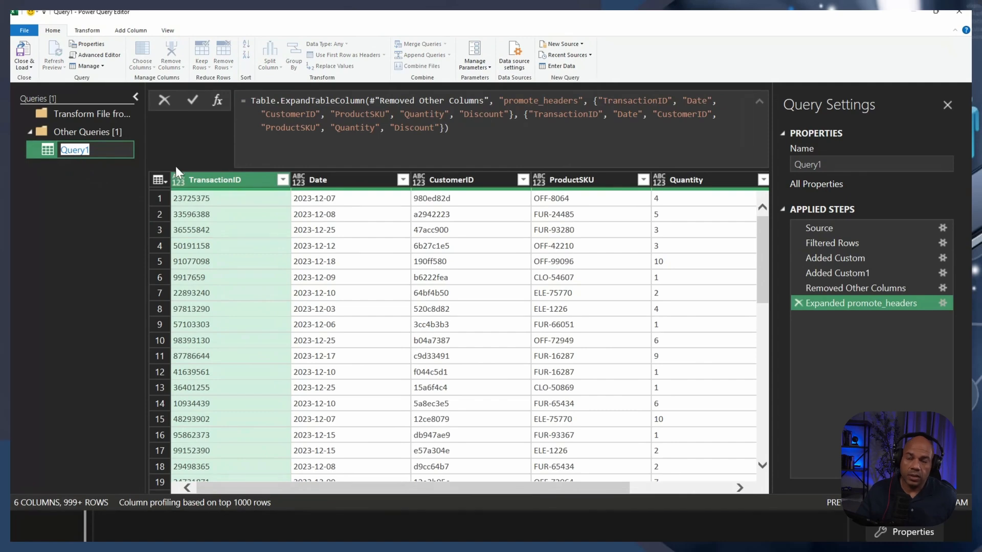
pyautogui.write('Sales2023')
pyautogui.press('Return')
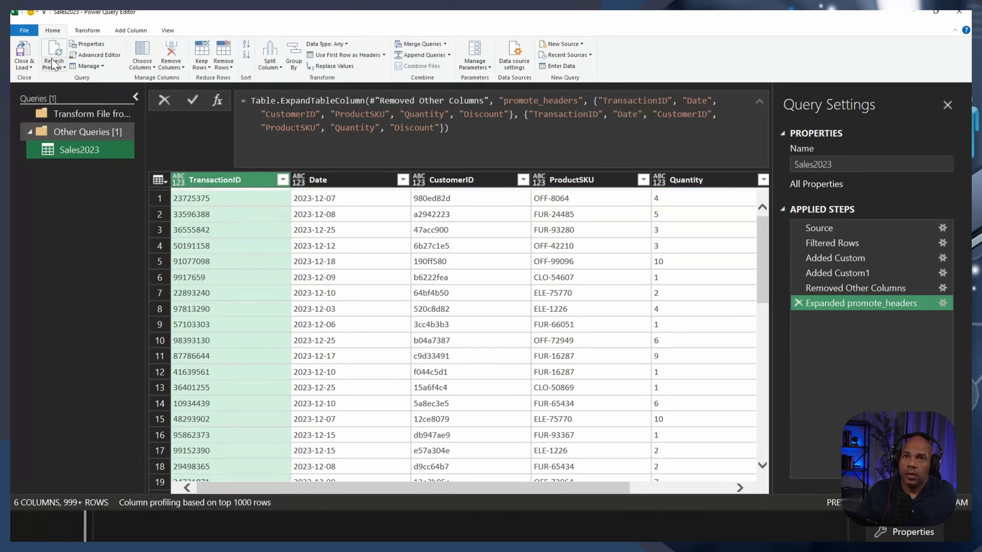
pyautogui.click(24, 52)
pyautogui.moveTo(775, 317)
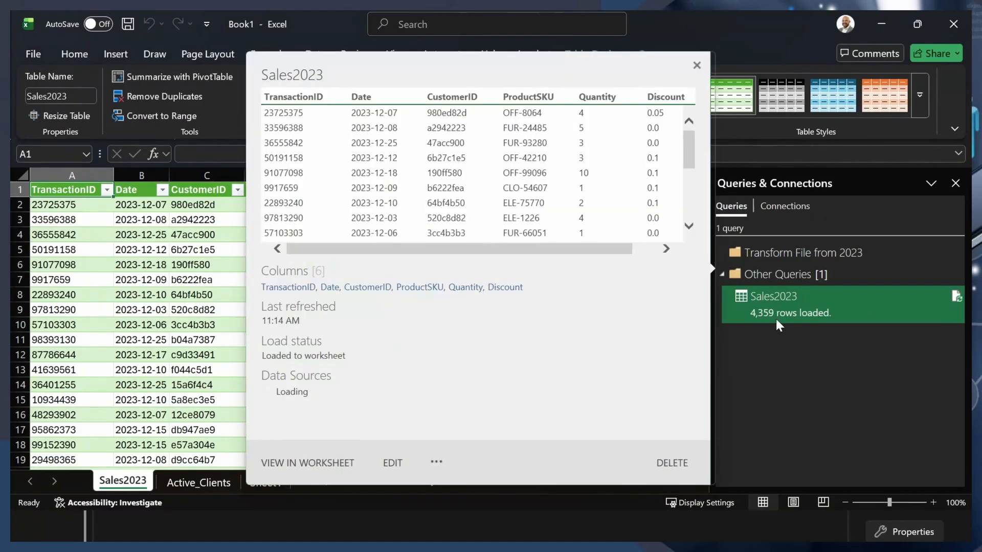
pyautogui.click(123, 311)
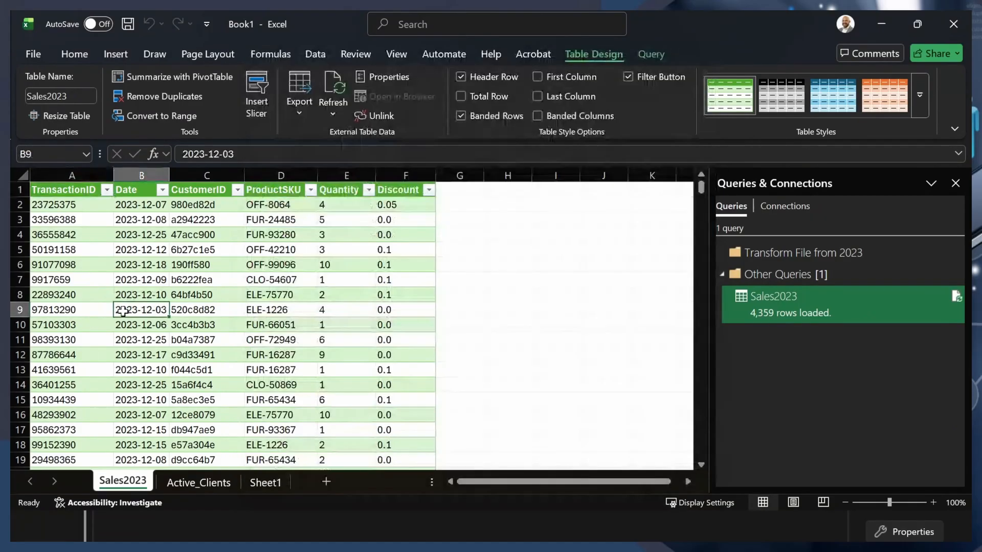
pyautogui.hotkey('ctrl', 'Down')
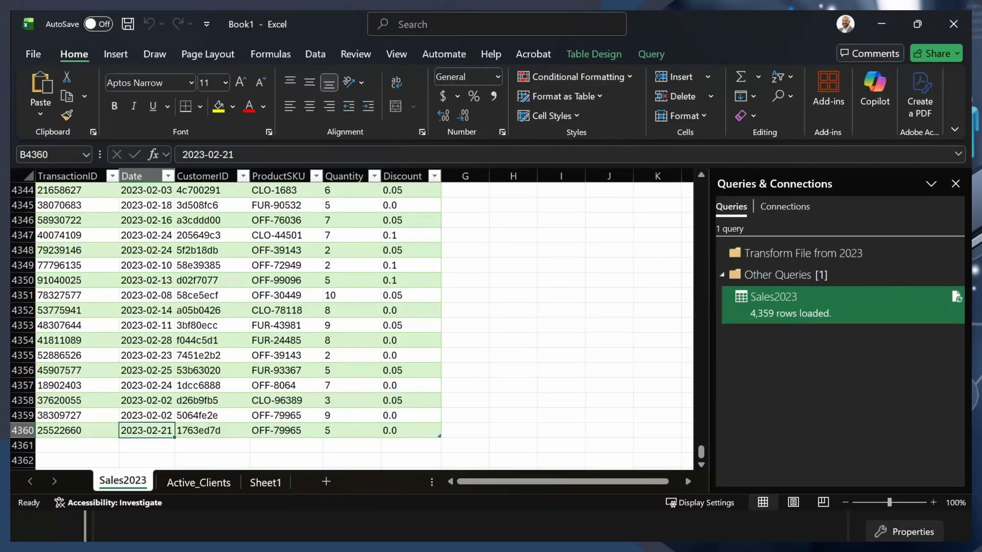
# Switch to File Explorer and duplicate Sales_2023_12.csv inside the Sales/2023 folder.
pyautogui.hotkey('alt', 'Tab')
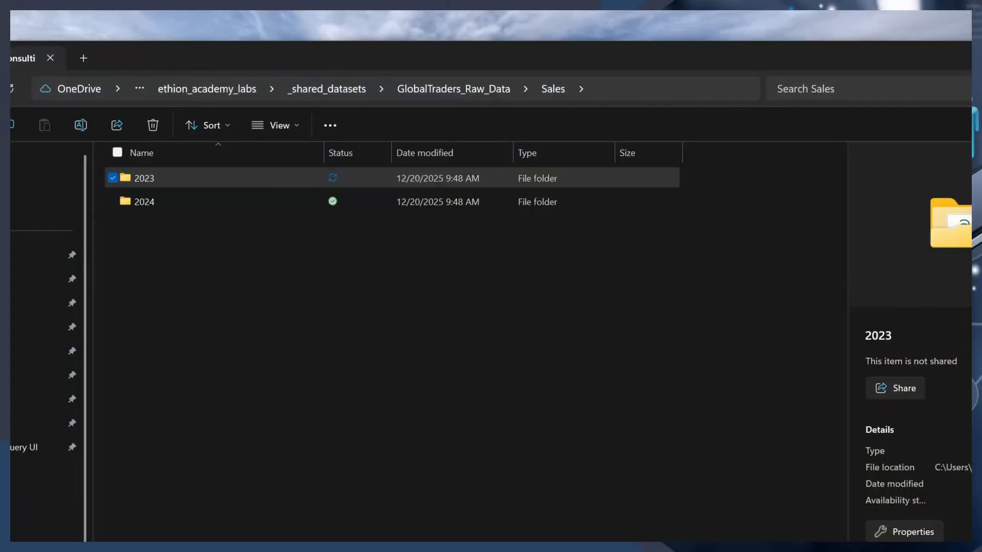
pyautogui.hotkey('alt', 'Tab')
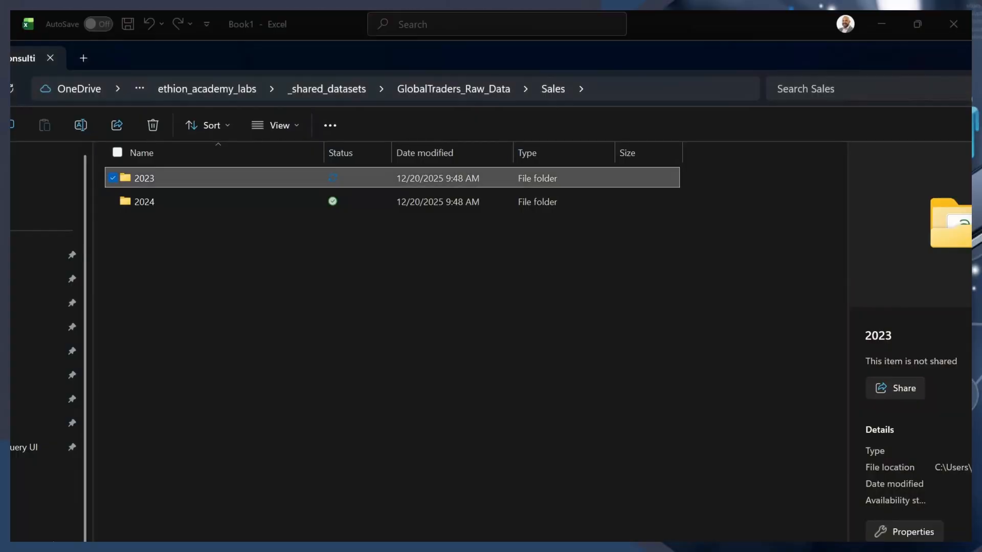
pyautogui.doubleClick(236, 178)
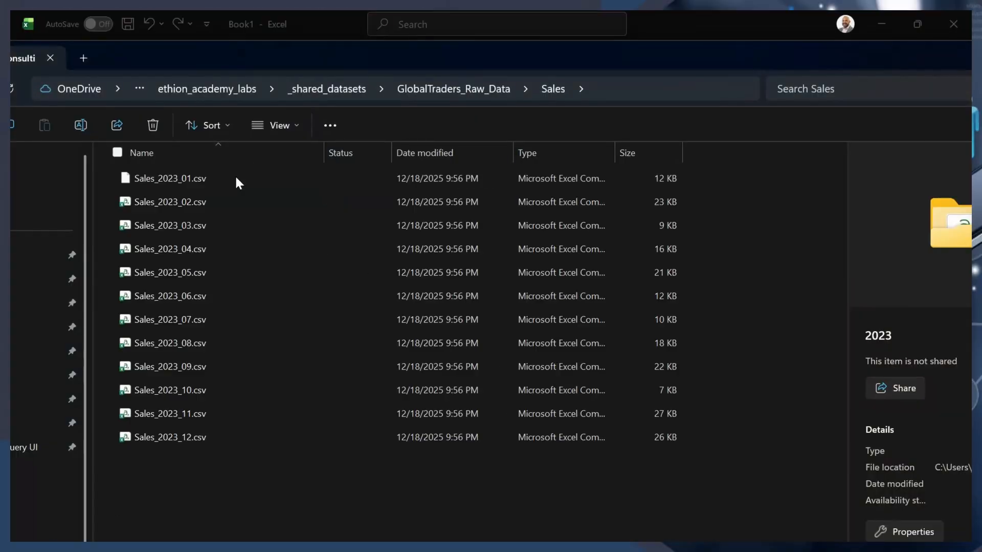
pyautogui.click(185, 439)
pyautogui.hotkey('ctrl', 'c')
pyautogui.hotkey('ctrl', 'v')
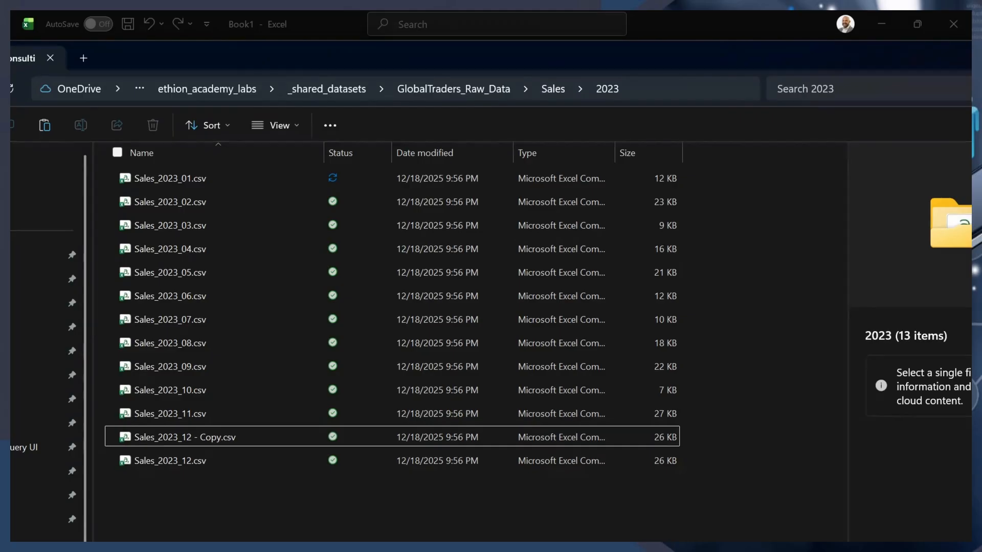
# Return to Excel and refresh the Sales2023 query to pick up the added file.
pyautogui.moveTo(749, 56); pyautogui.dragTo(475, 67)
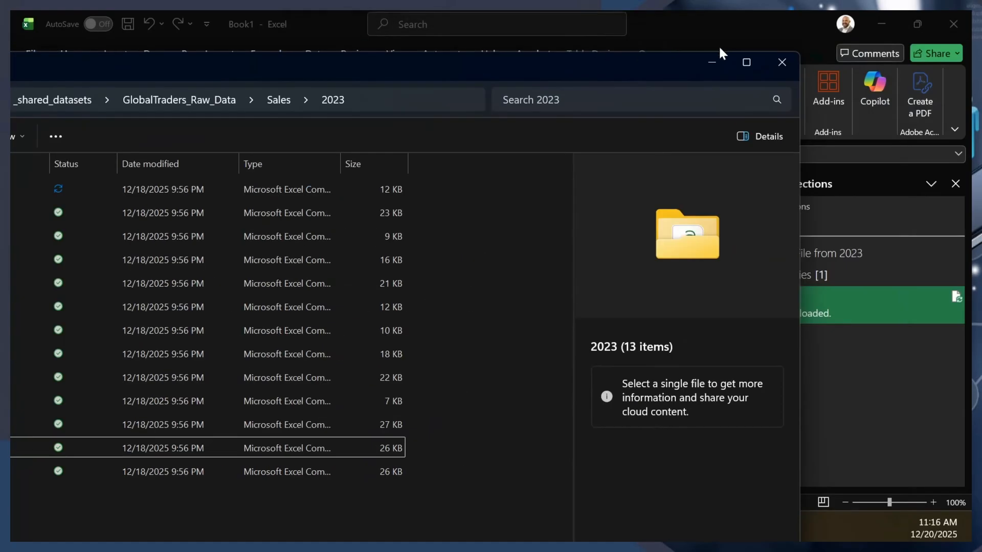
pyautogui.click(711, 63)
pyautogui.rightClick(801, 296)
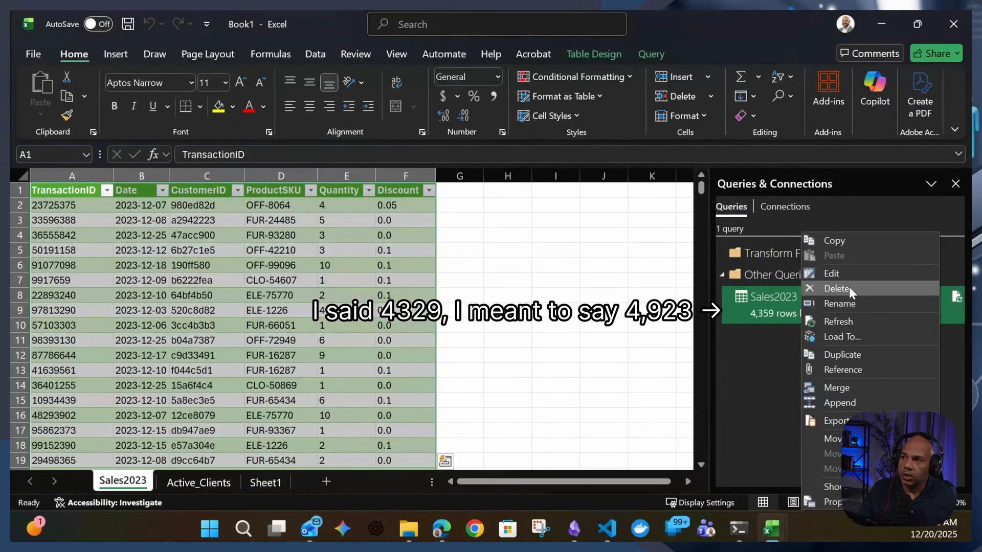
pyautogui.click(854, 322)
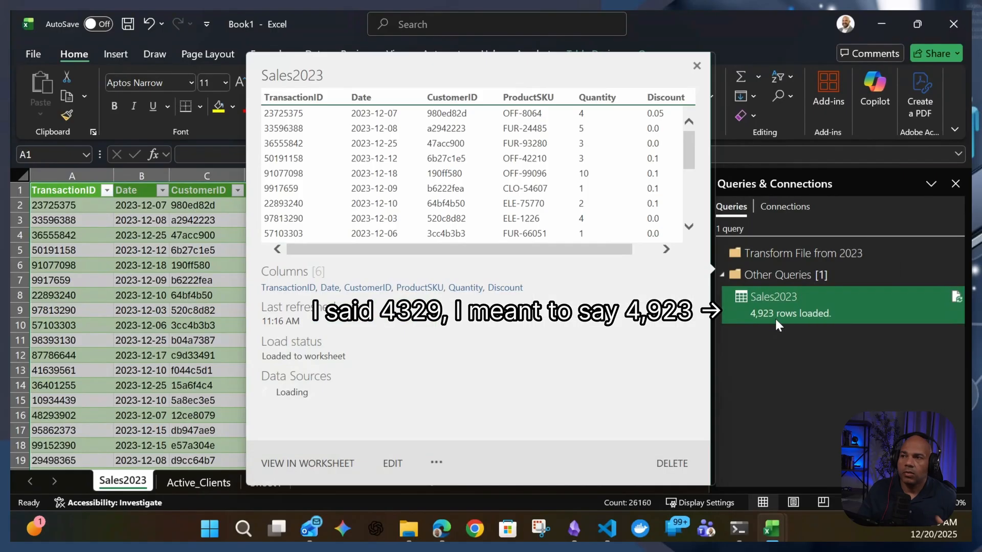
# Open the Sales2023 query for editing and inspect its Source and Filtered Rows steps.
pyautogui.doubleClick(775, 317)
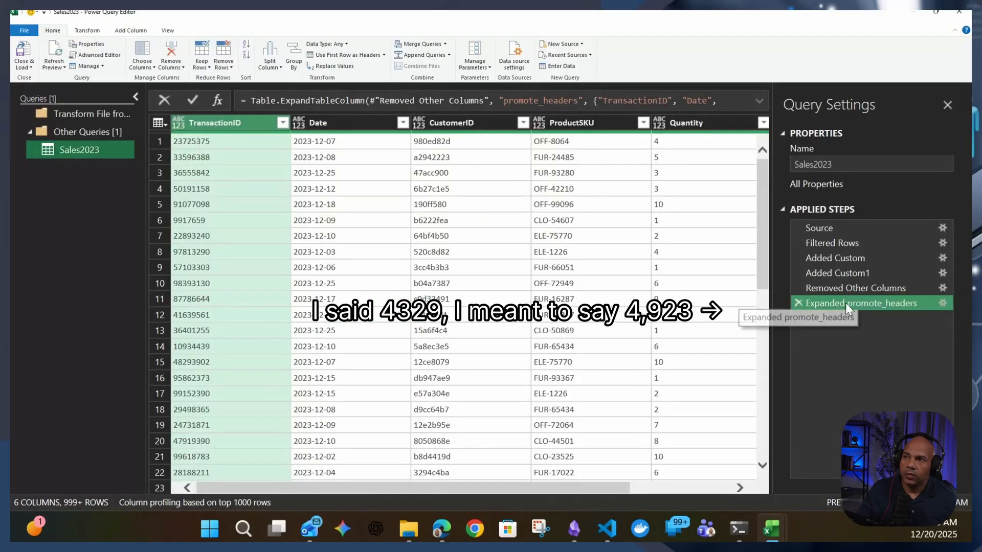
pyautogui.click(858, 228)
pyautogui.click(854, 241)
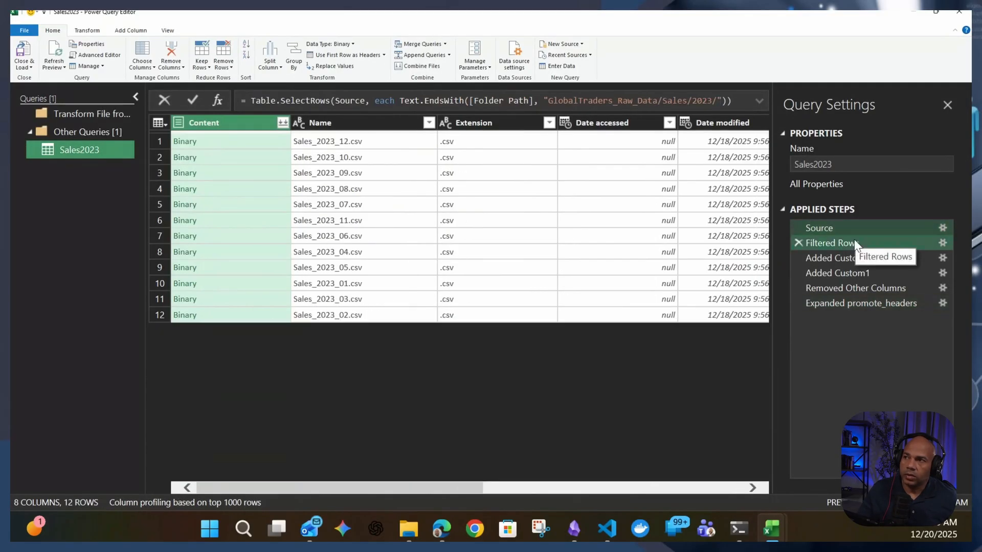